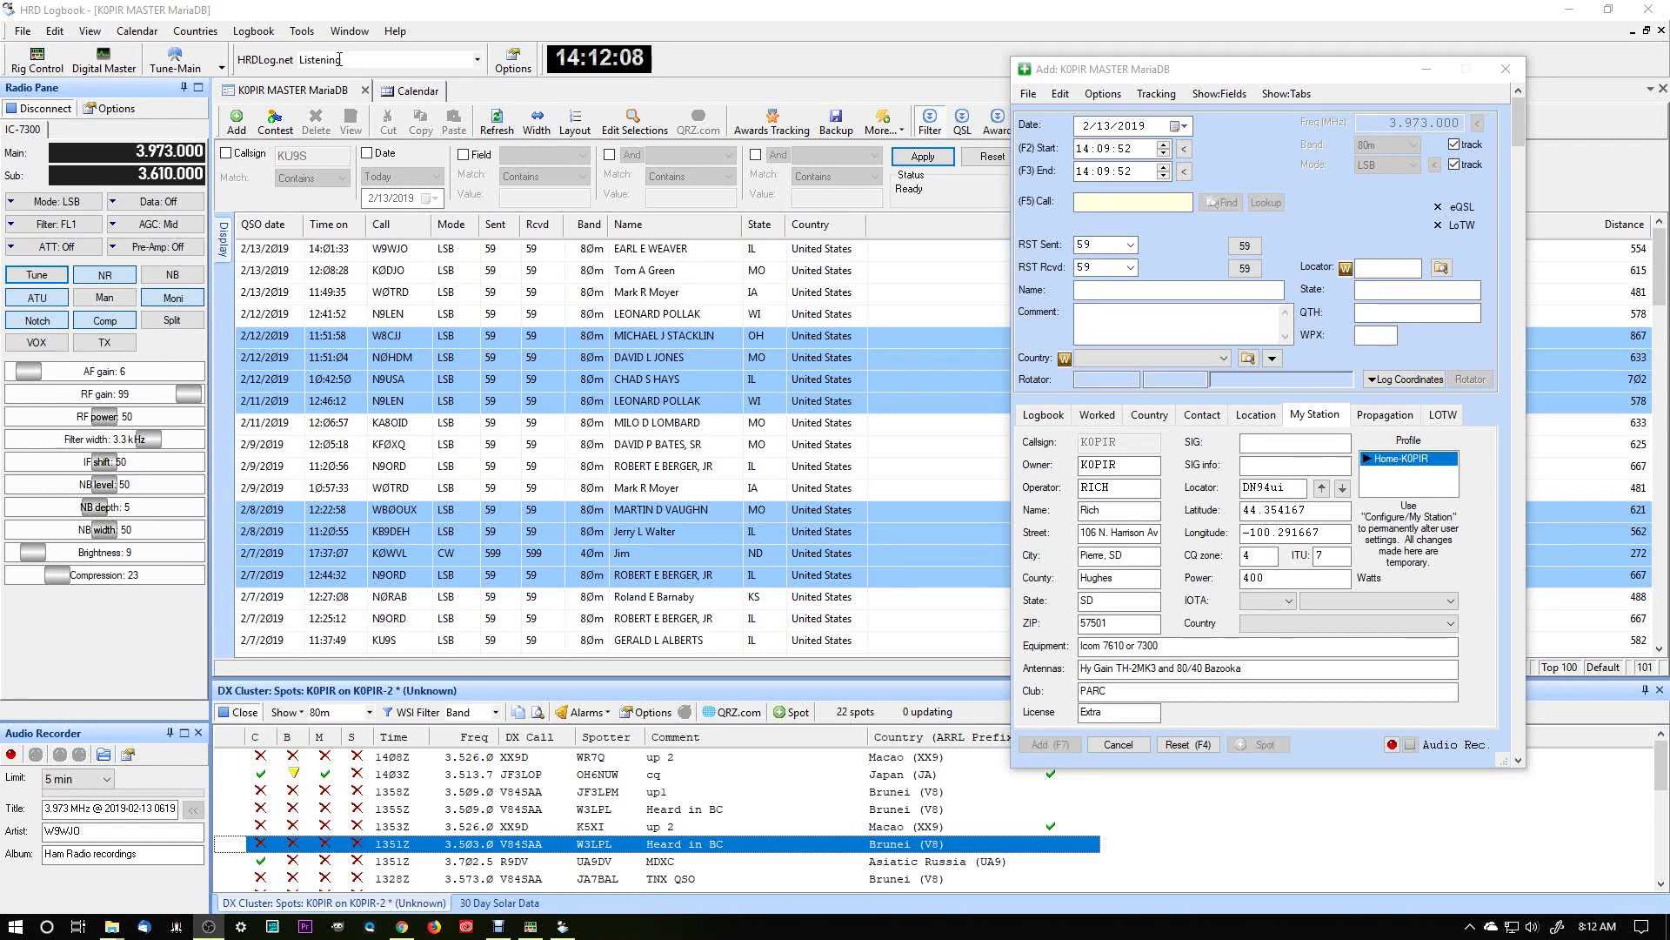
# Review which items the Main toolbar can show, such as Rig Control, Digital Master and Tune-Main
pyautogui.click(222, 73)
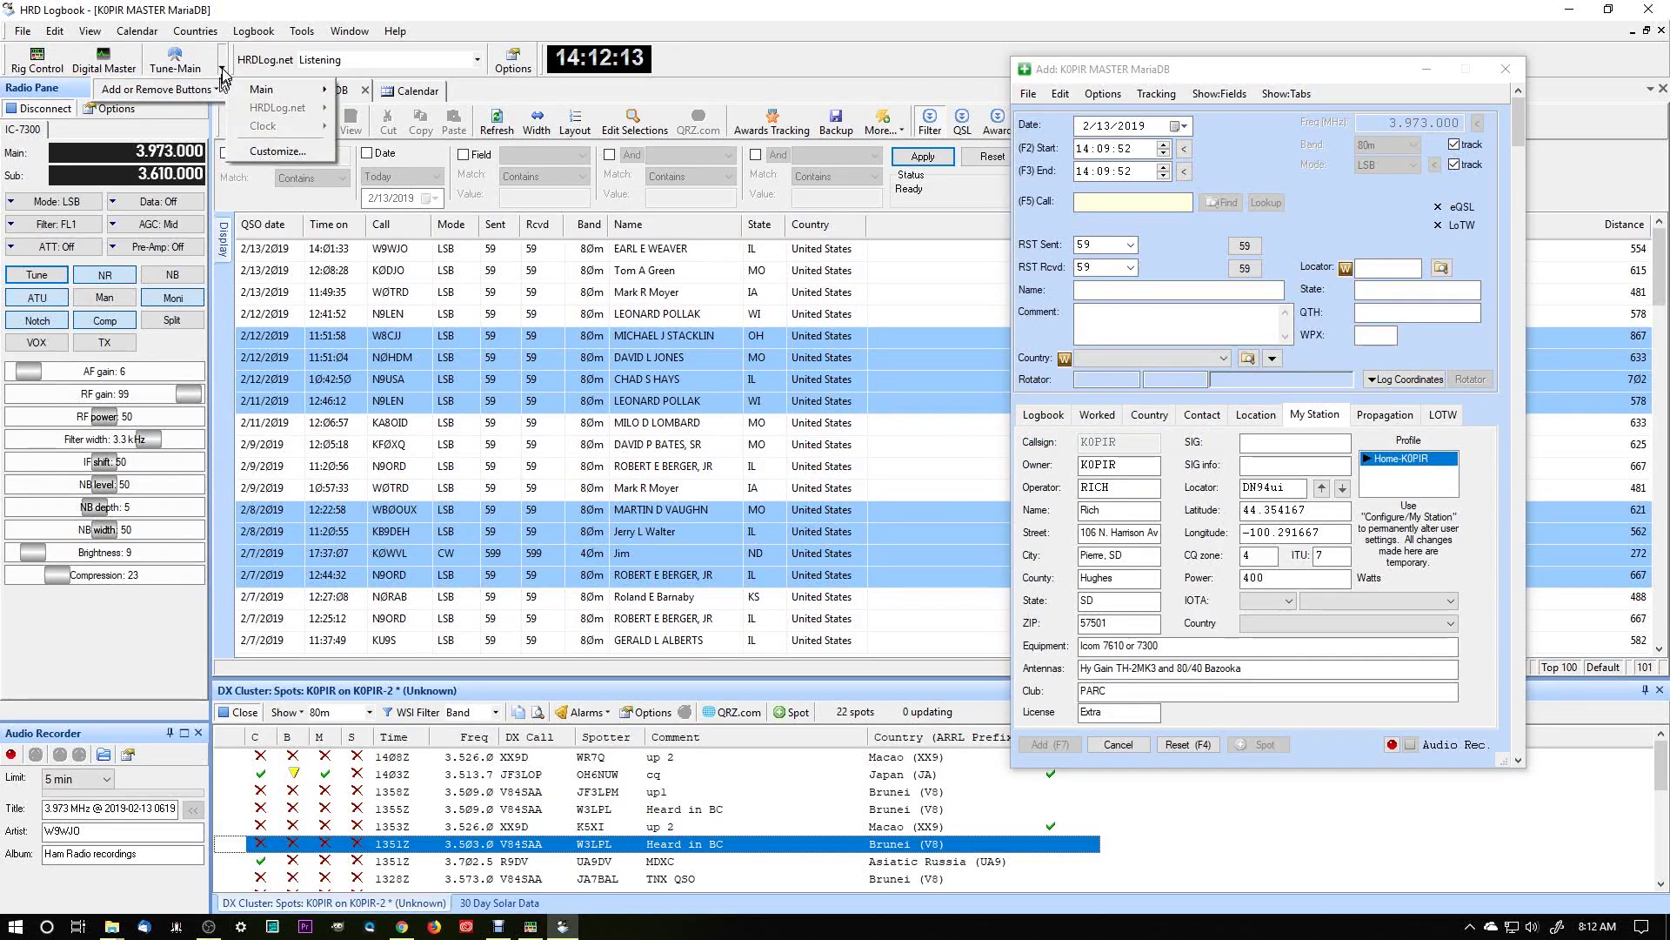
pyautogui.moveTo(257, 91)
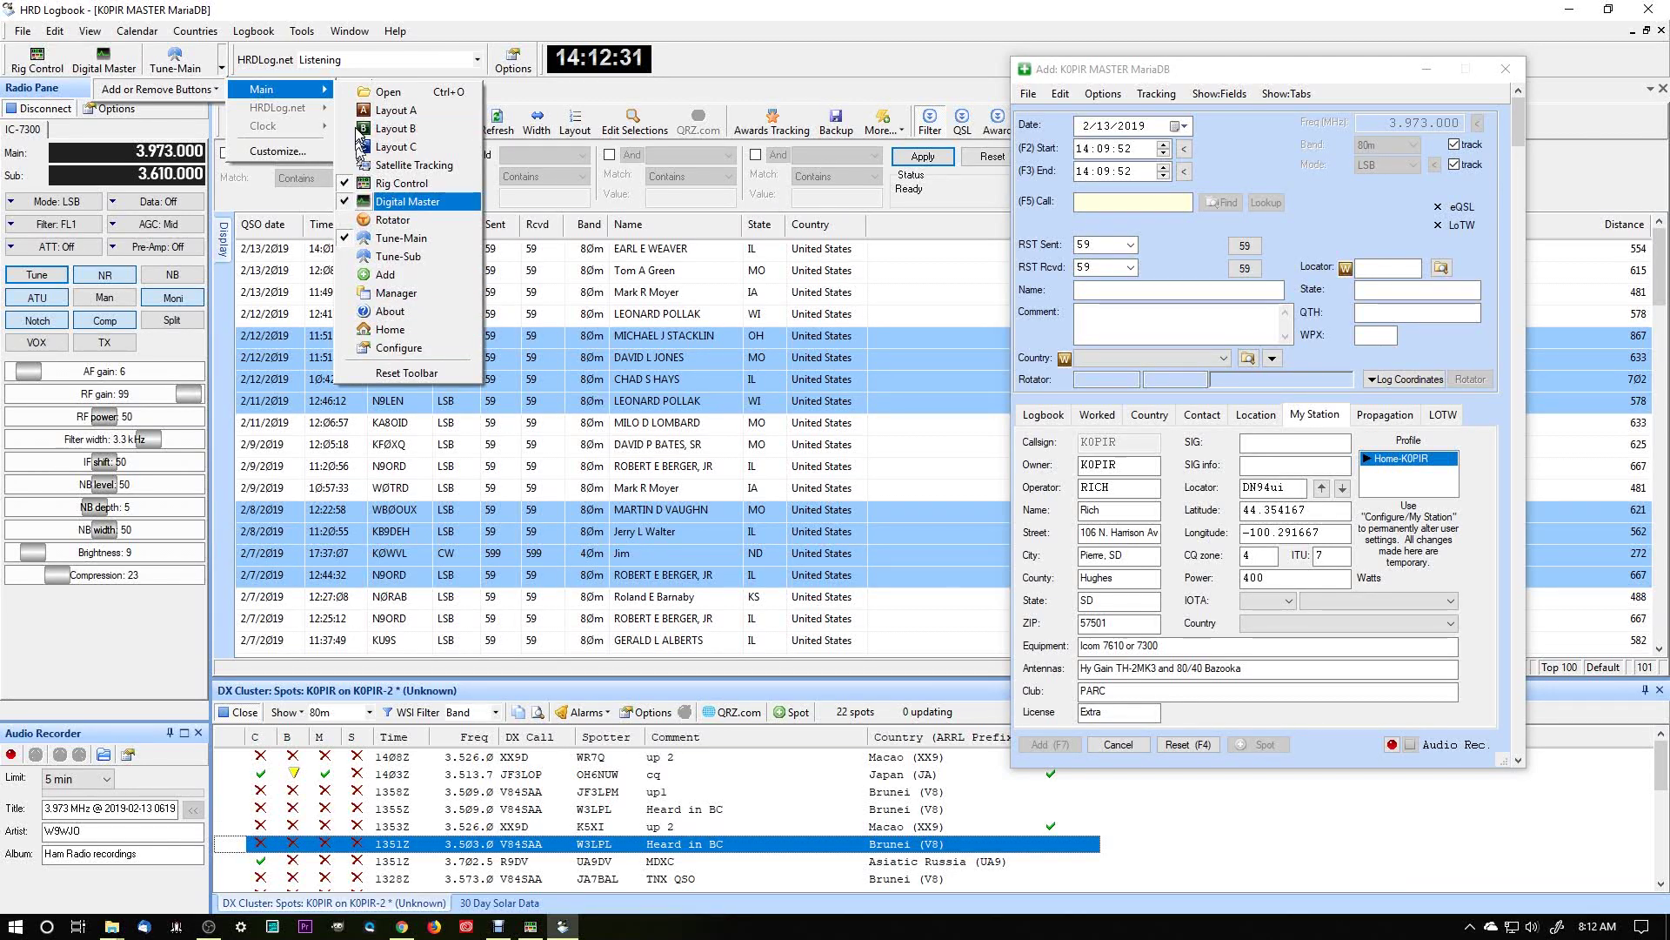
pyautogui.click(217, 68)
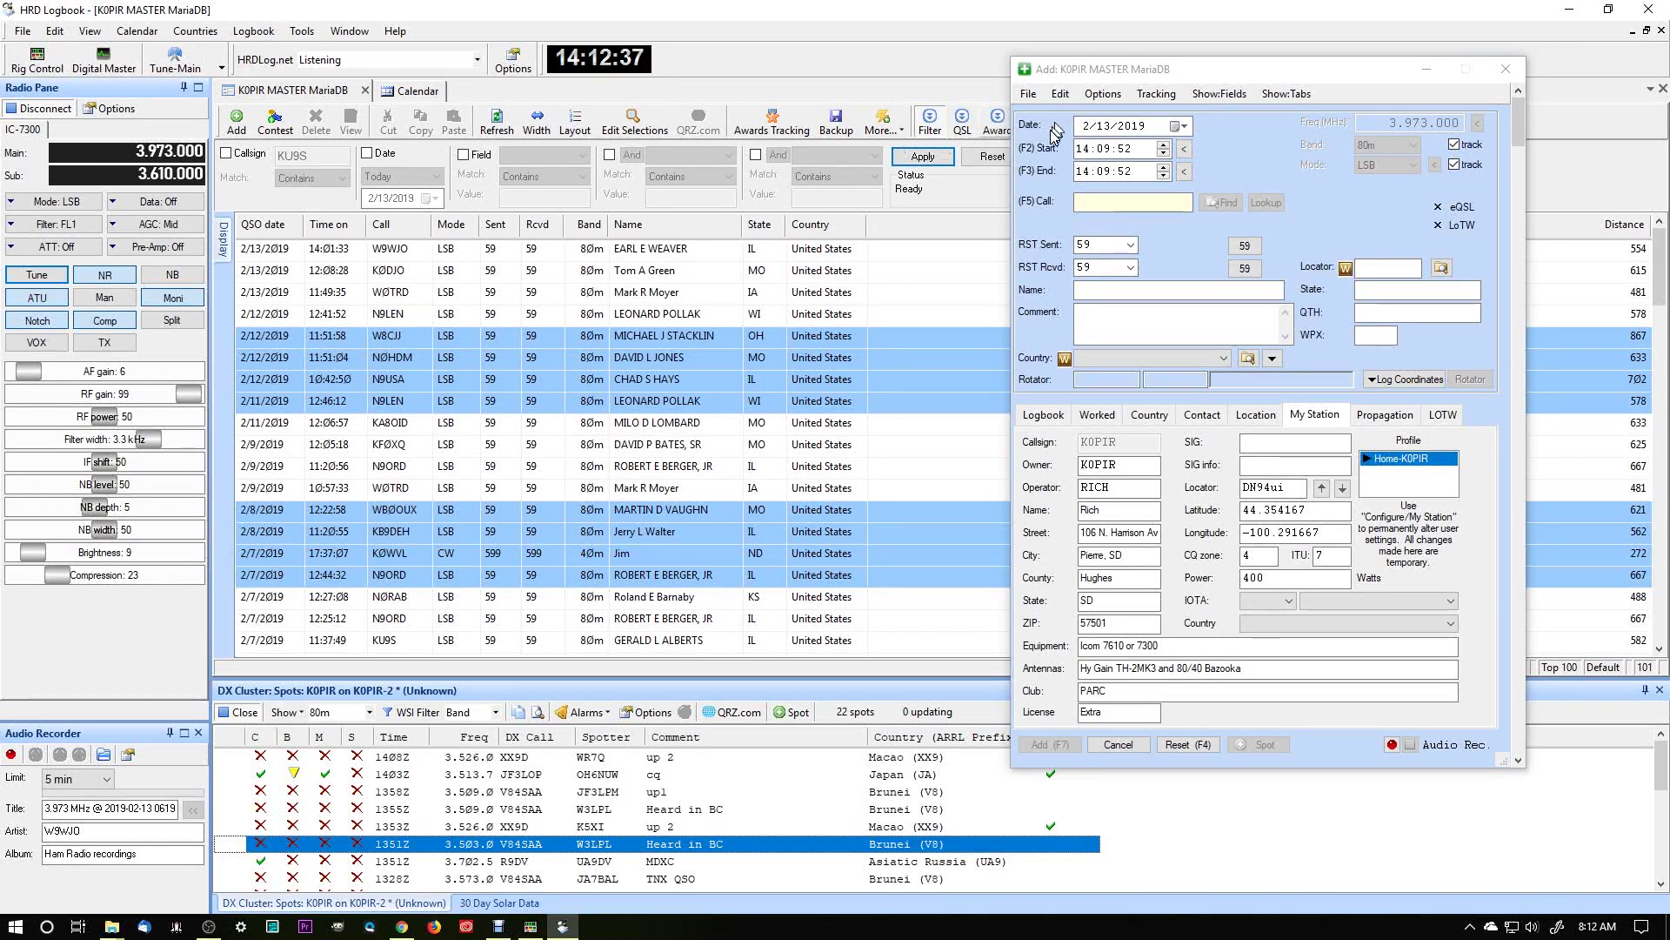
# Reposition the new-contact entry window, then review its optional tabs and the Power value of the station profile
pyautogui.moveTo(1135, 69)
pyautogui.mouseDown()
pyautogui.moveTo(1100, 69)
pyautogui.moveTo(1146, 73)
pyautogui.mouseUp()
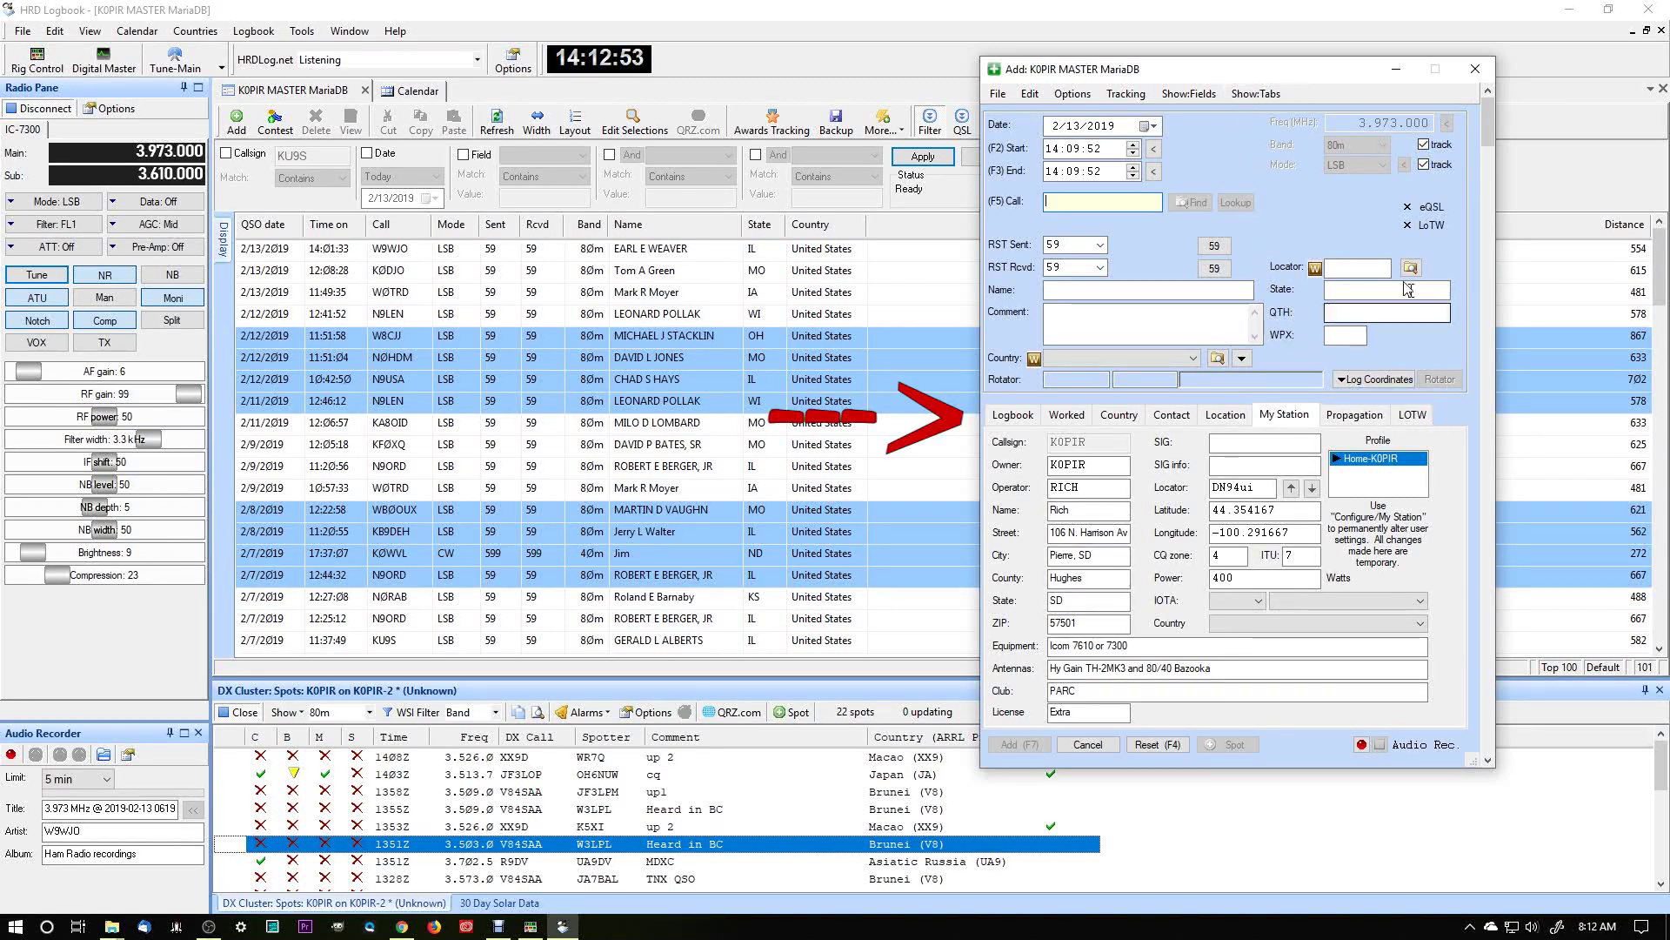
pyautogui.click(1258, 94)
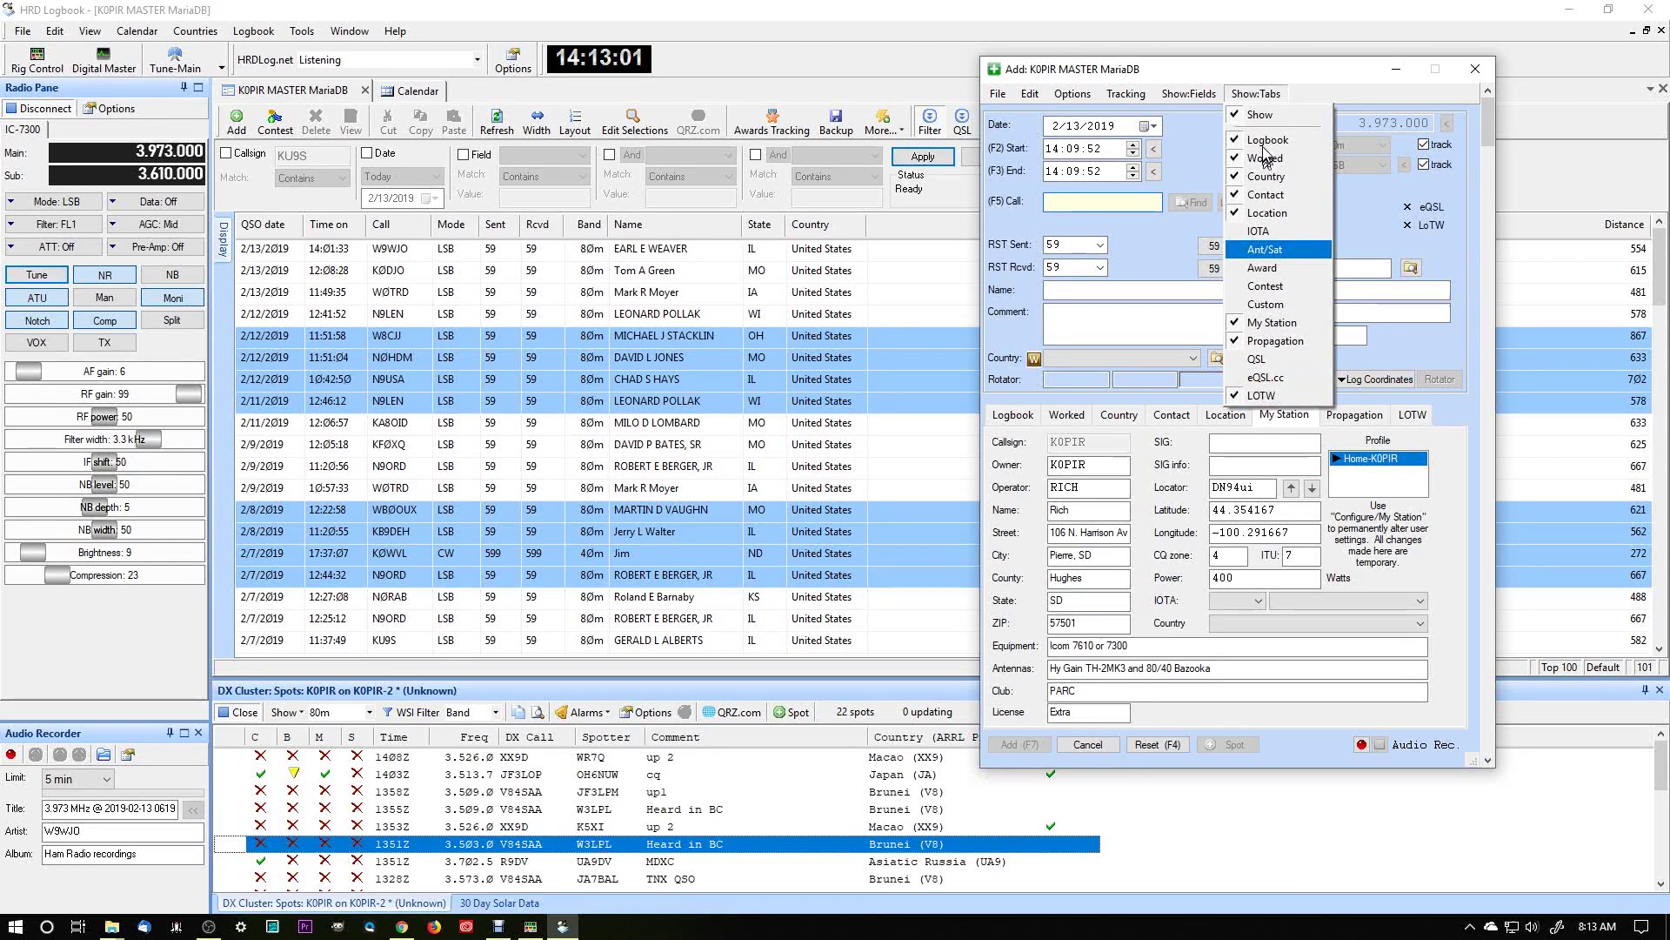
pyautogui.click(1258, 93)
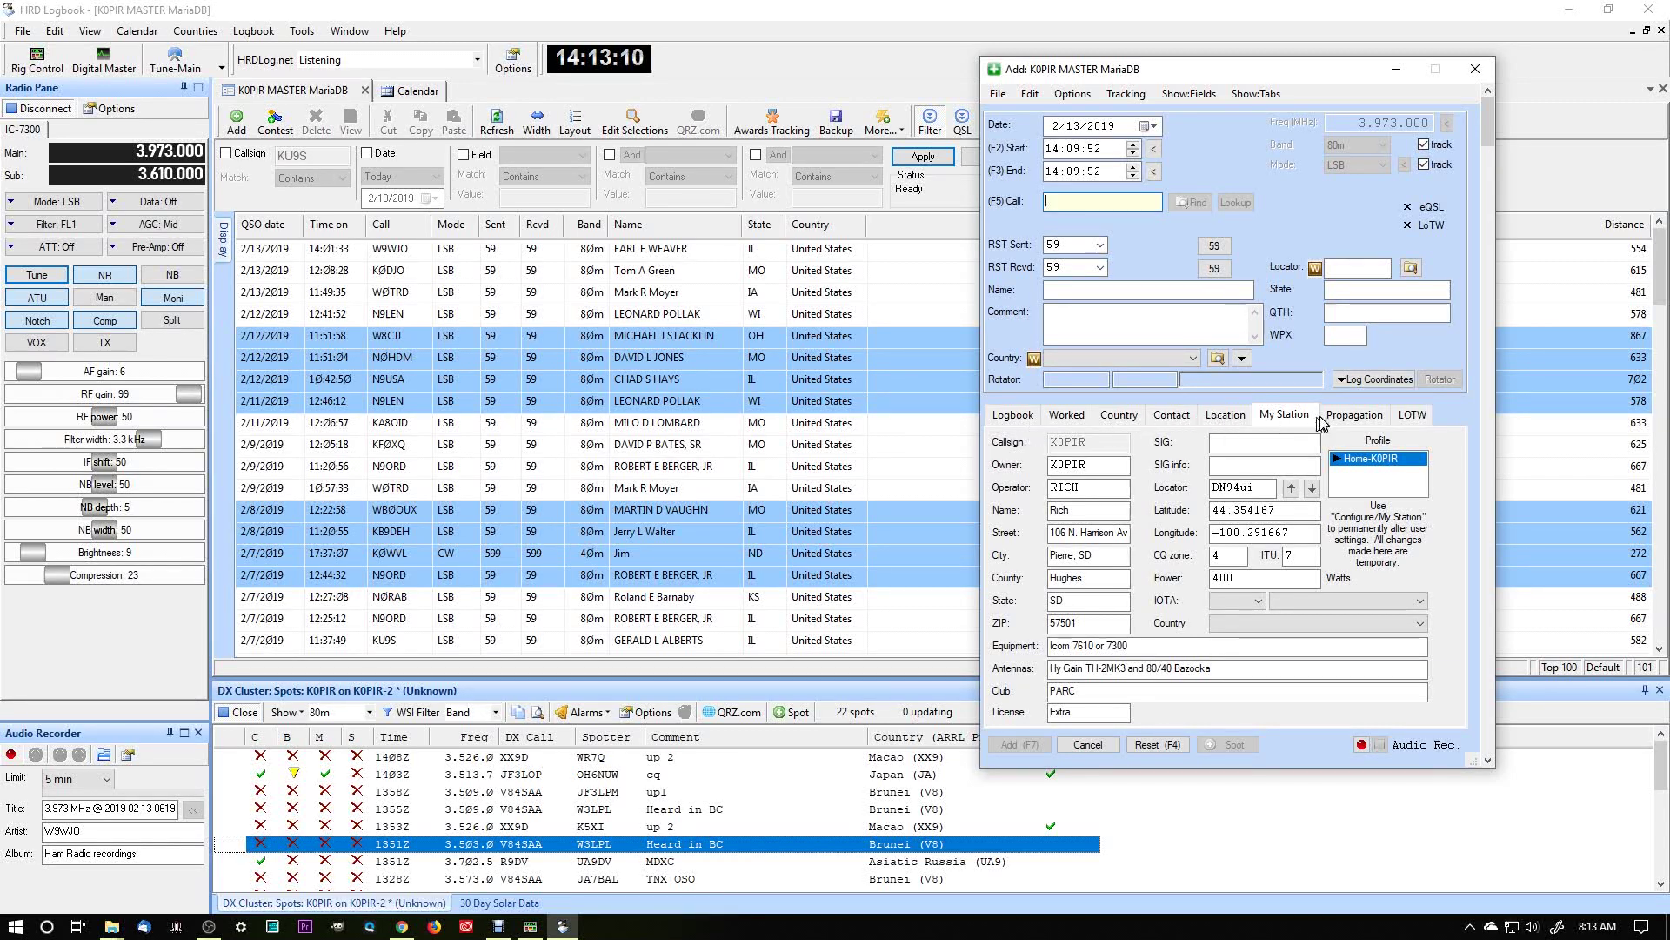
pyautogui.doubleClick(1240, 576)
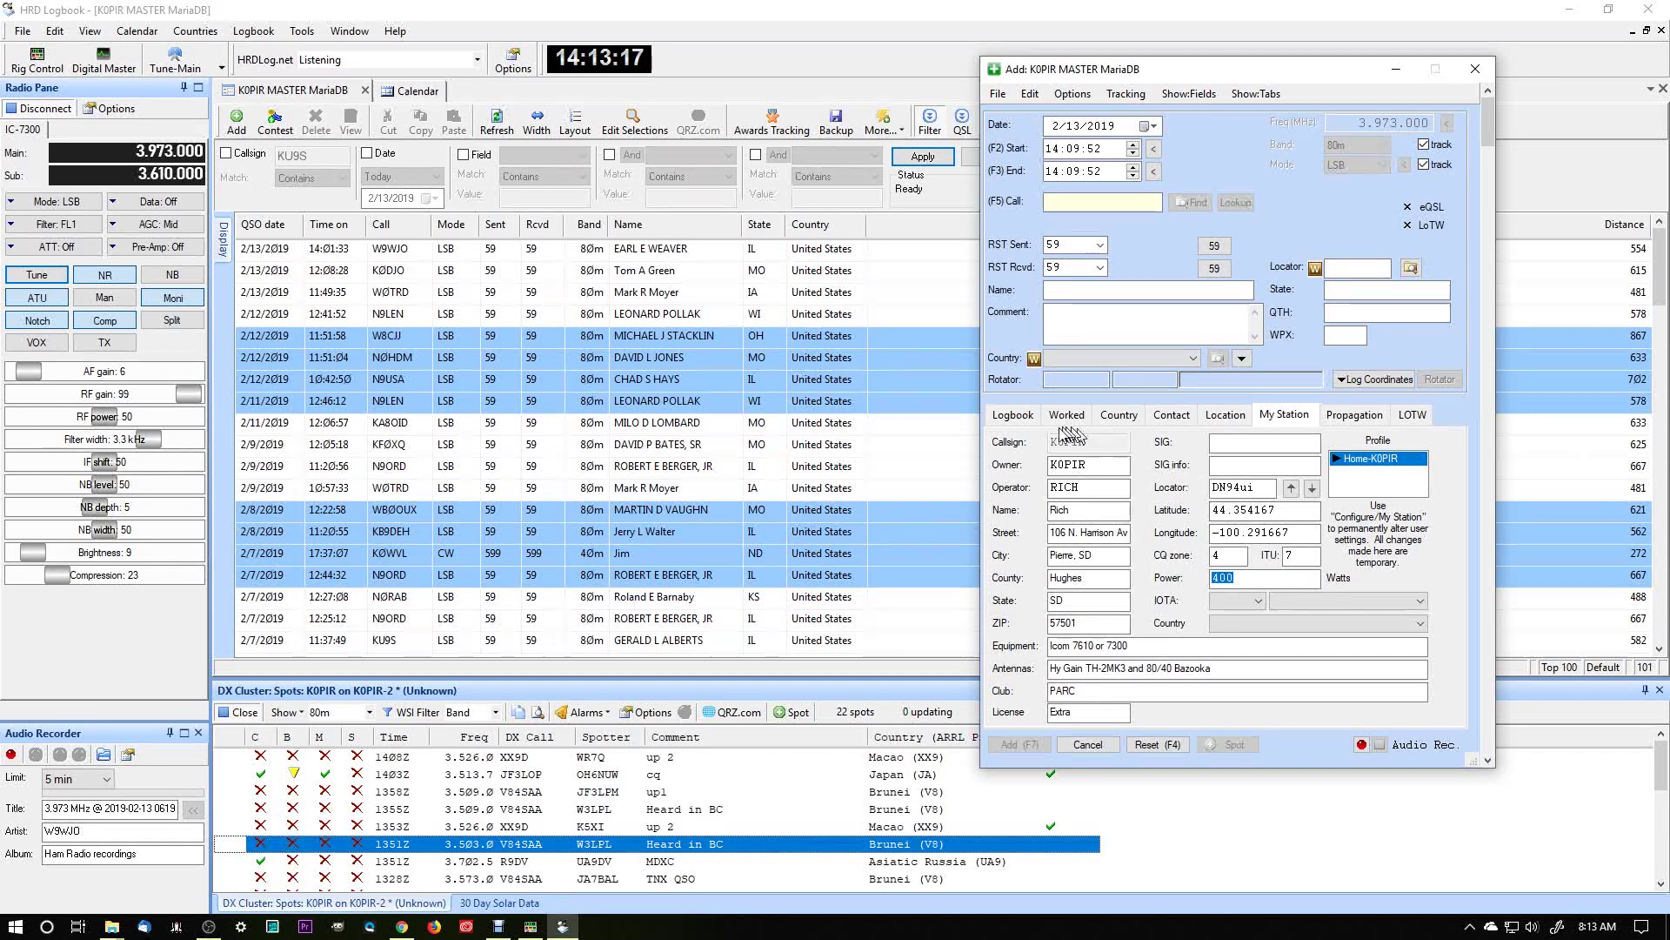
pyautogui.click(1016, 416)
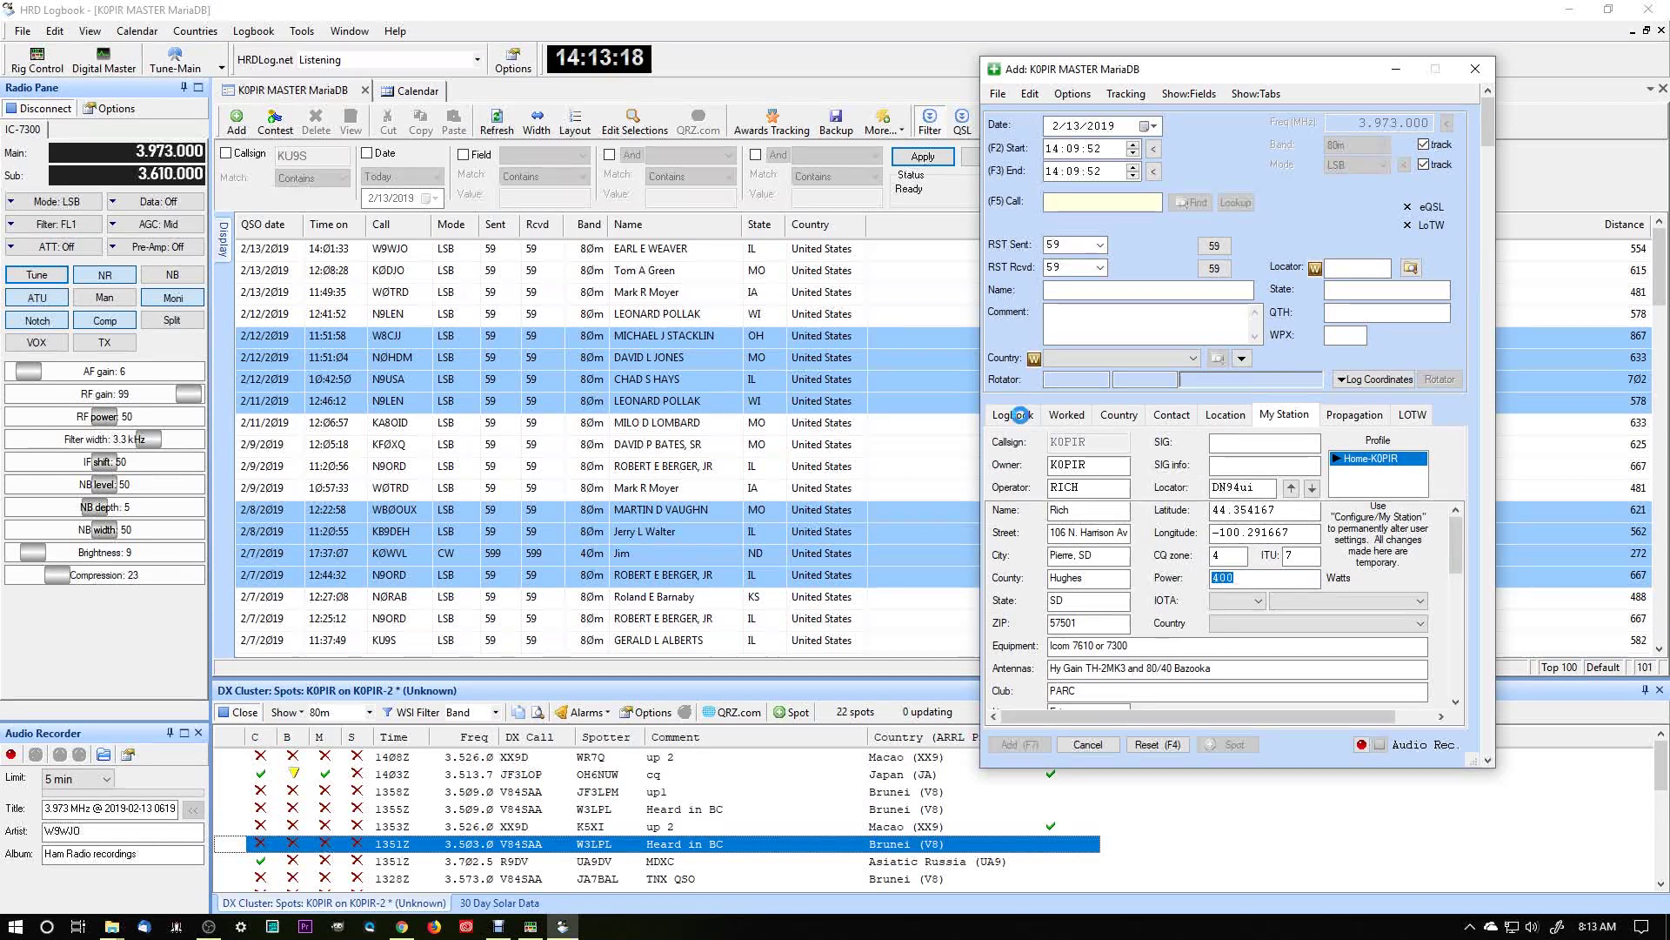
pyautogui.click(1087, 203)
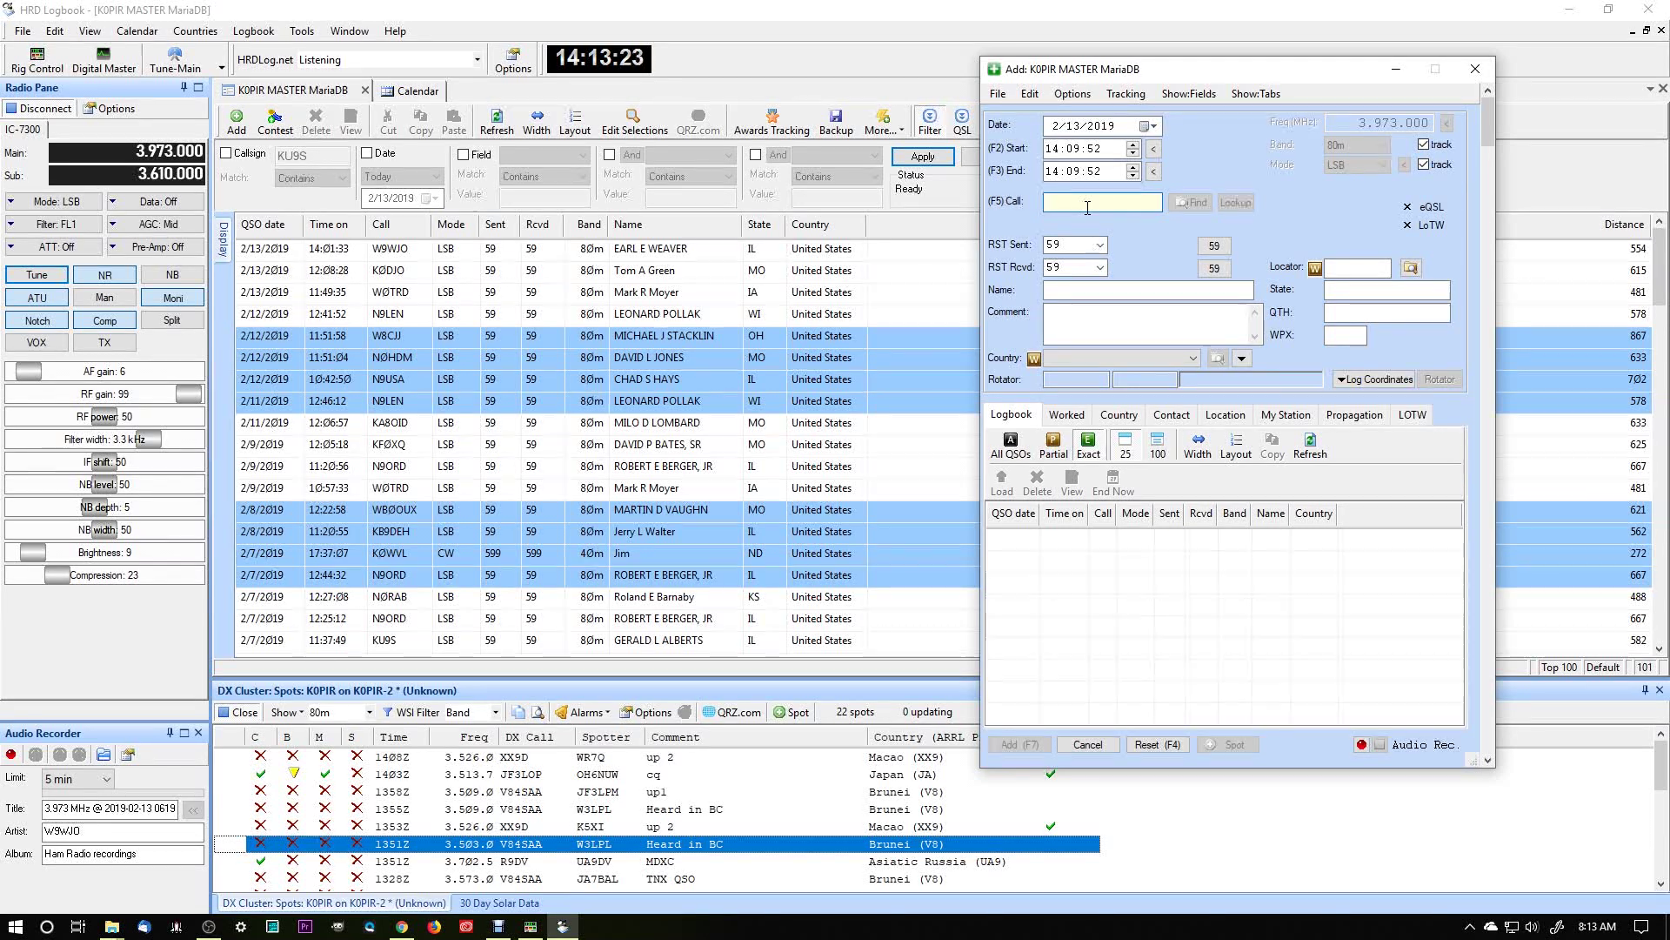
pyautogui.write('W9WJO')
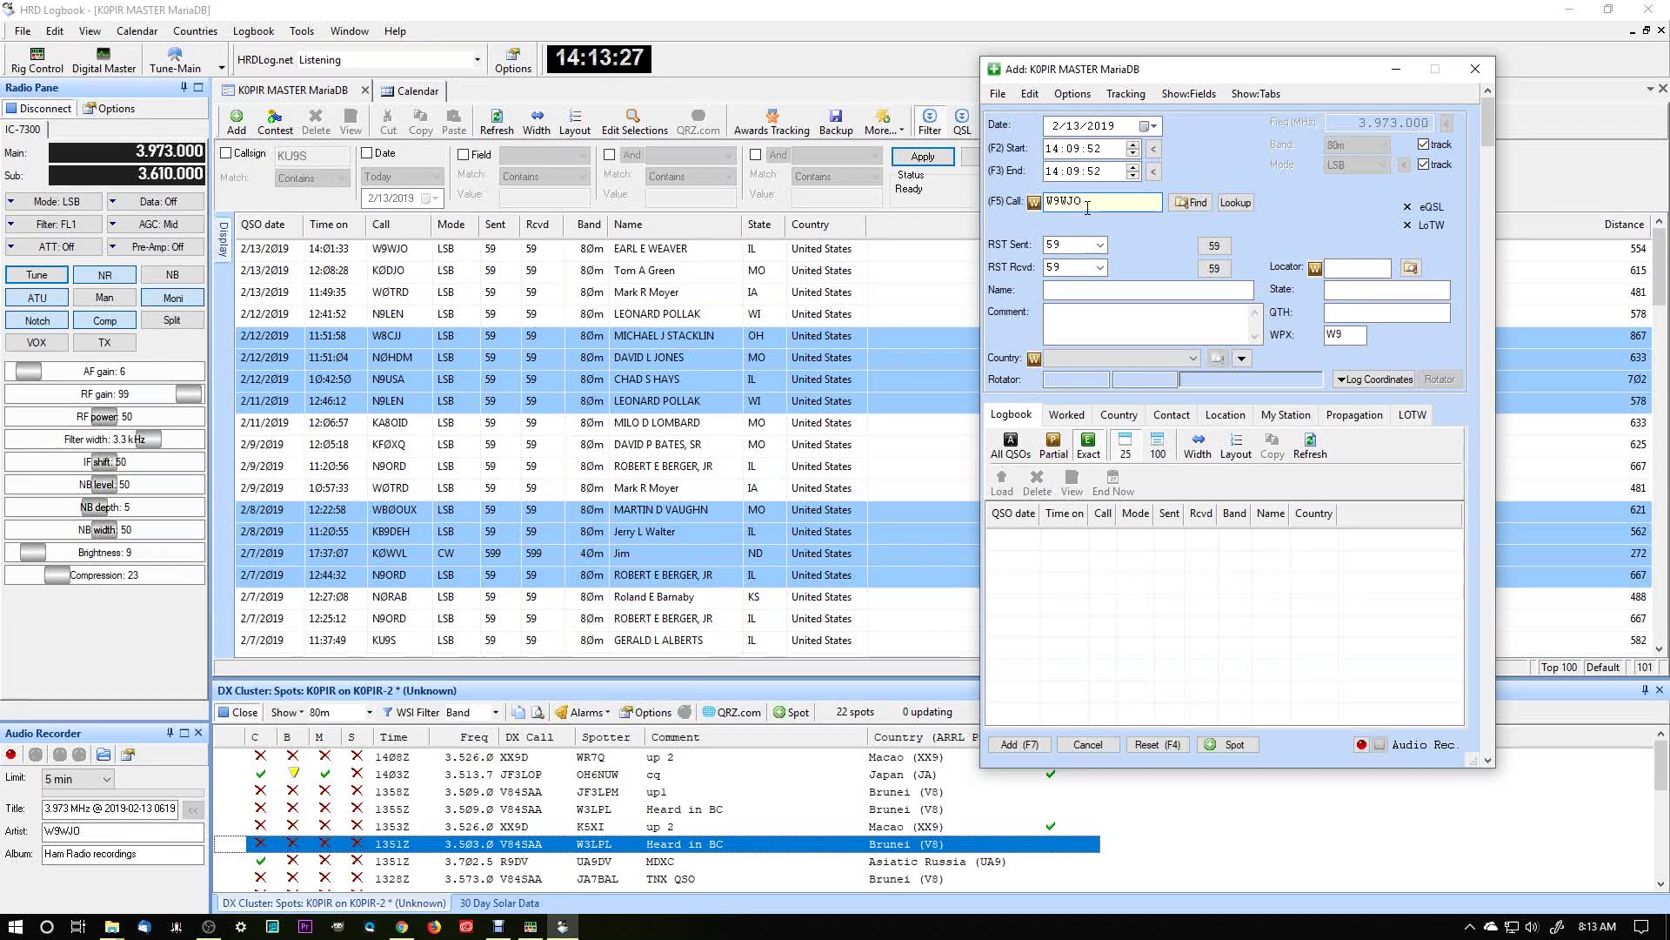
pyautogui.click(1089, 446)
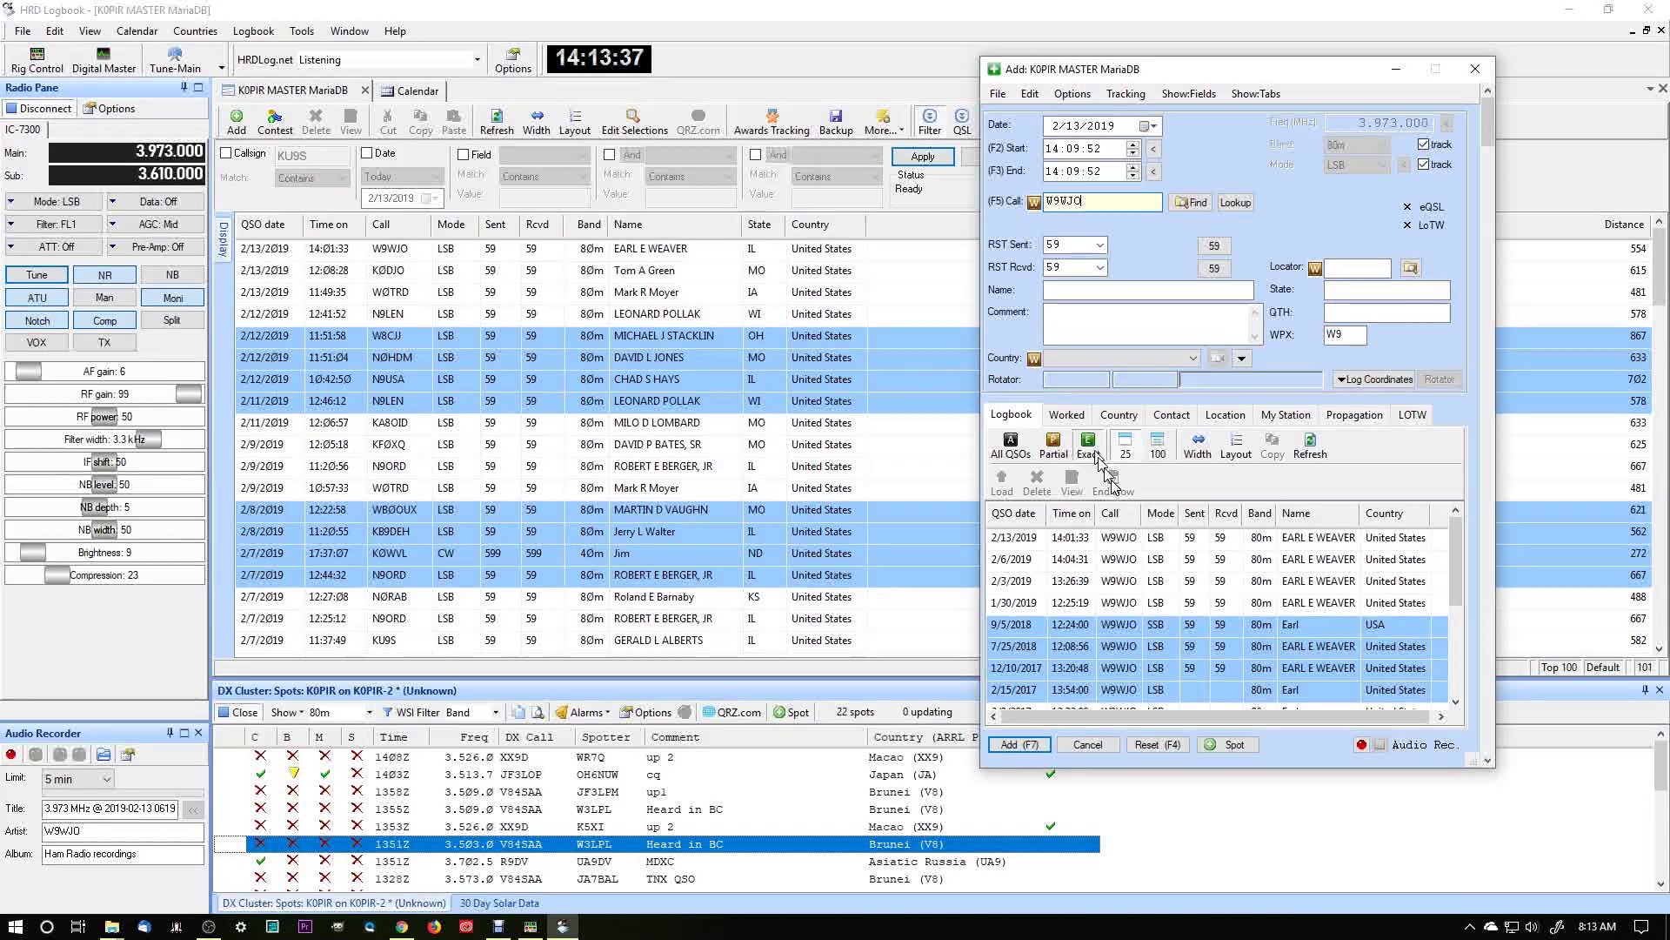
pyautogui.scroll(-1, 1458, 567)
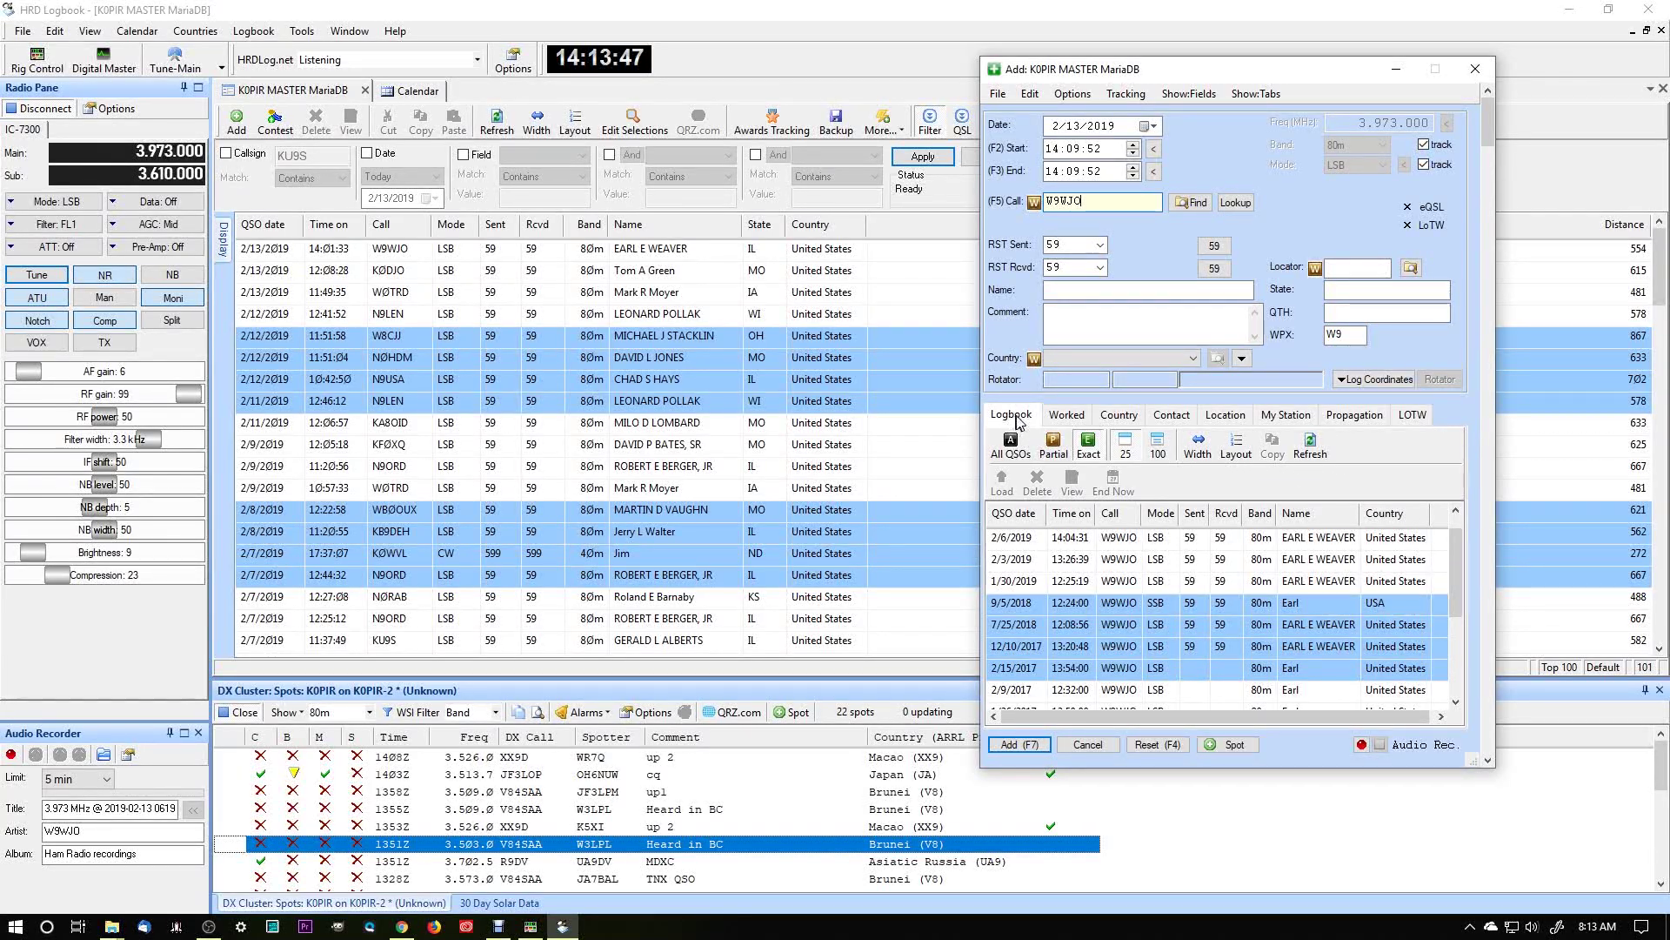
# Review the entry's My Station, Propagation, Contact and Location details, and close it without adding the contact
pyautogui.click(1282, 417)
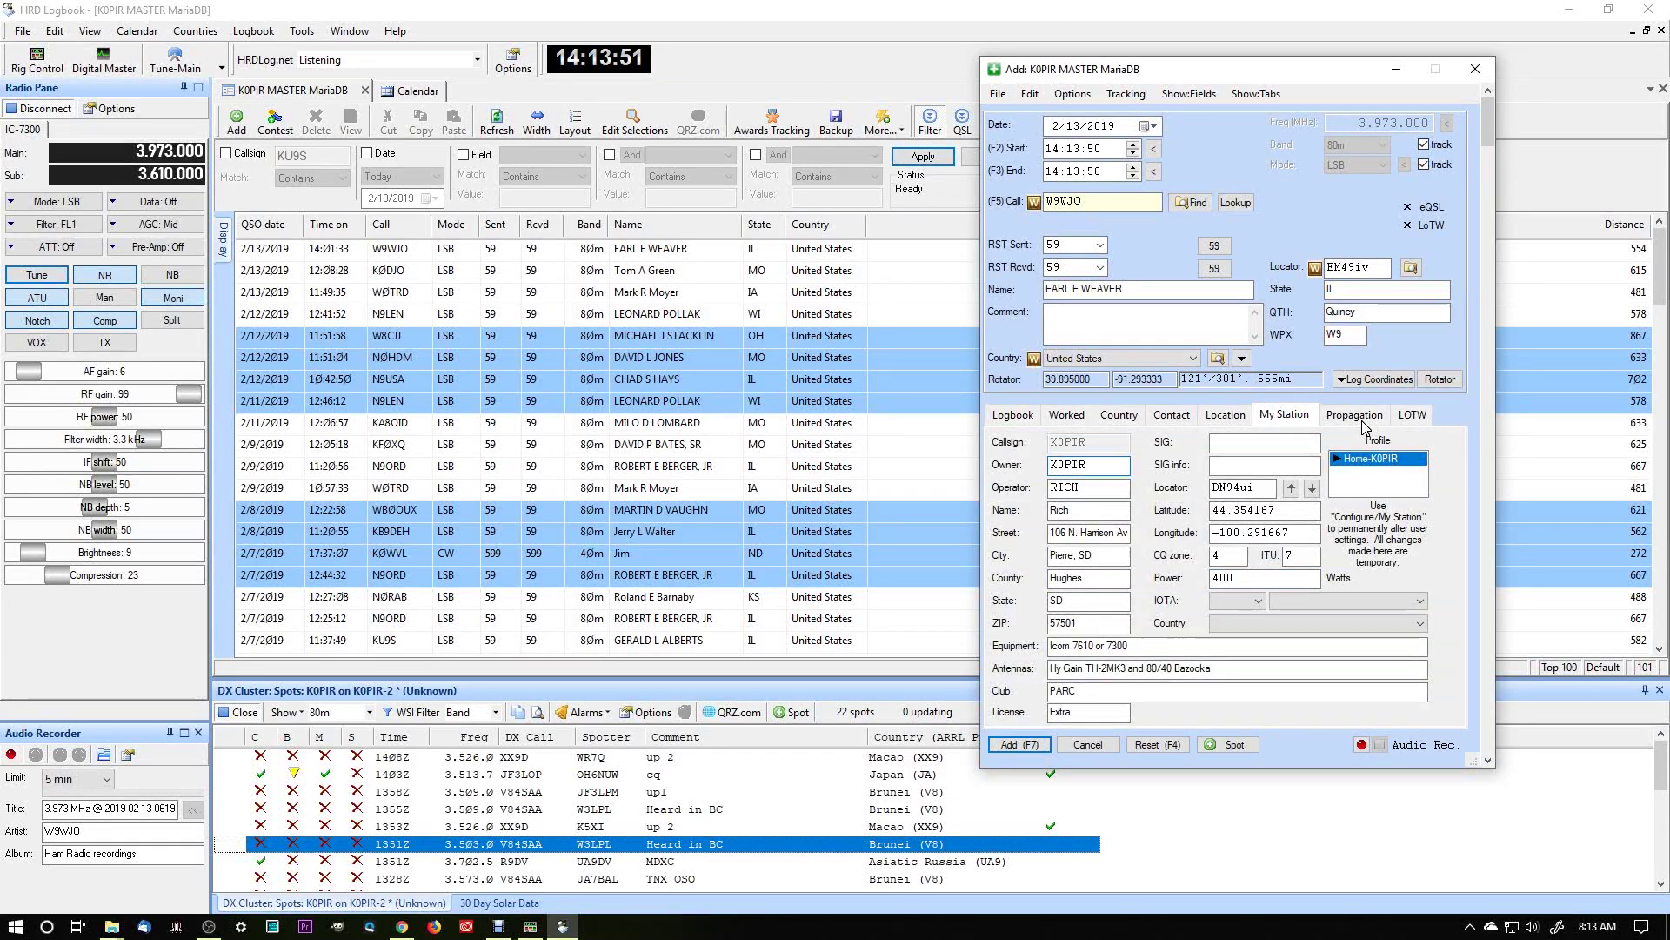
pyautogui.click(1360, 419)
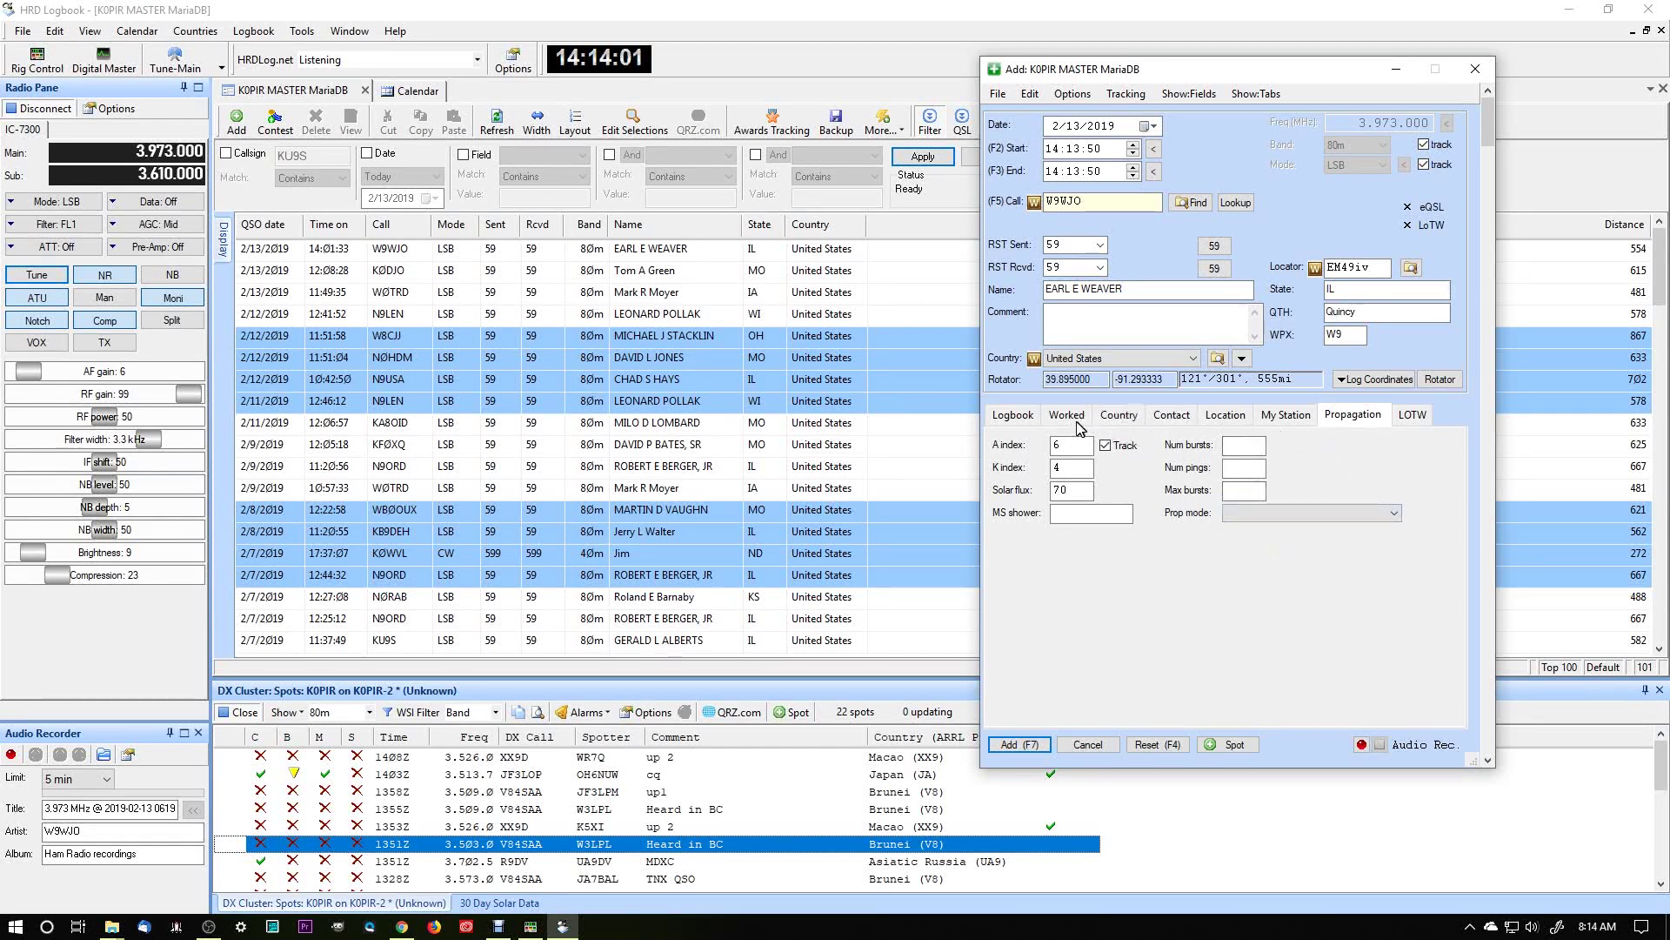
pyautogui.click(1172, 417)
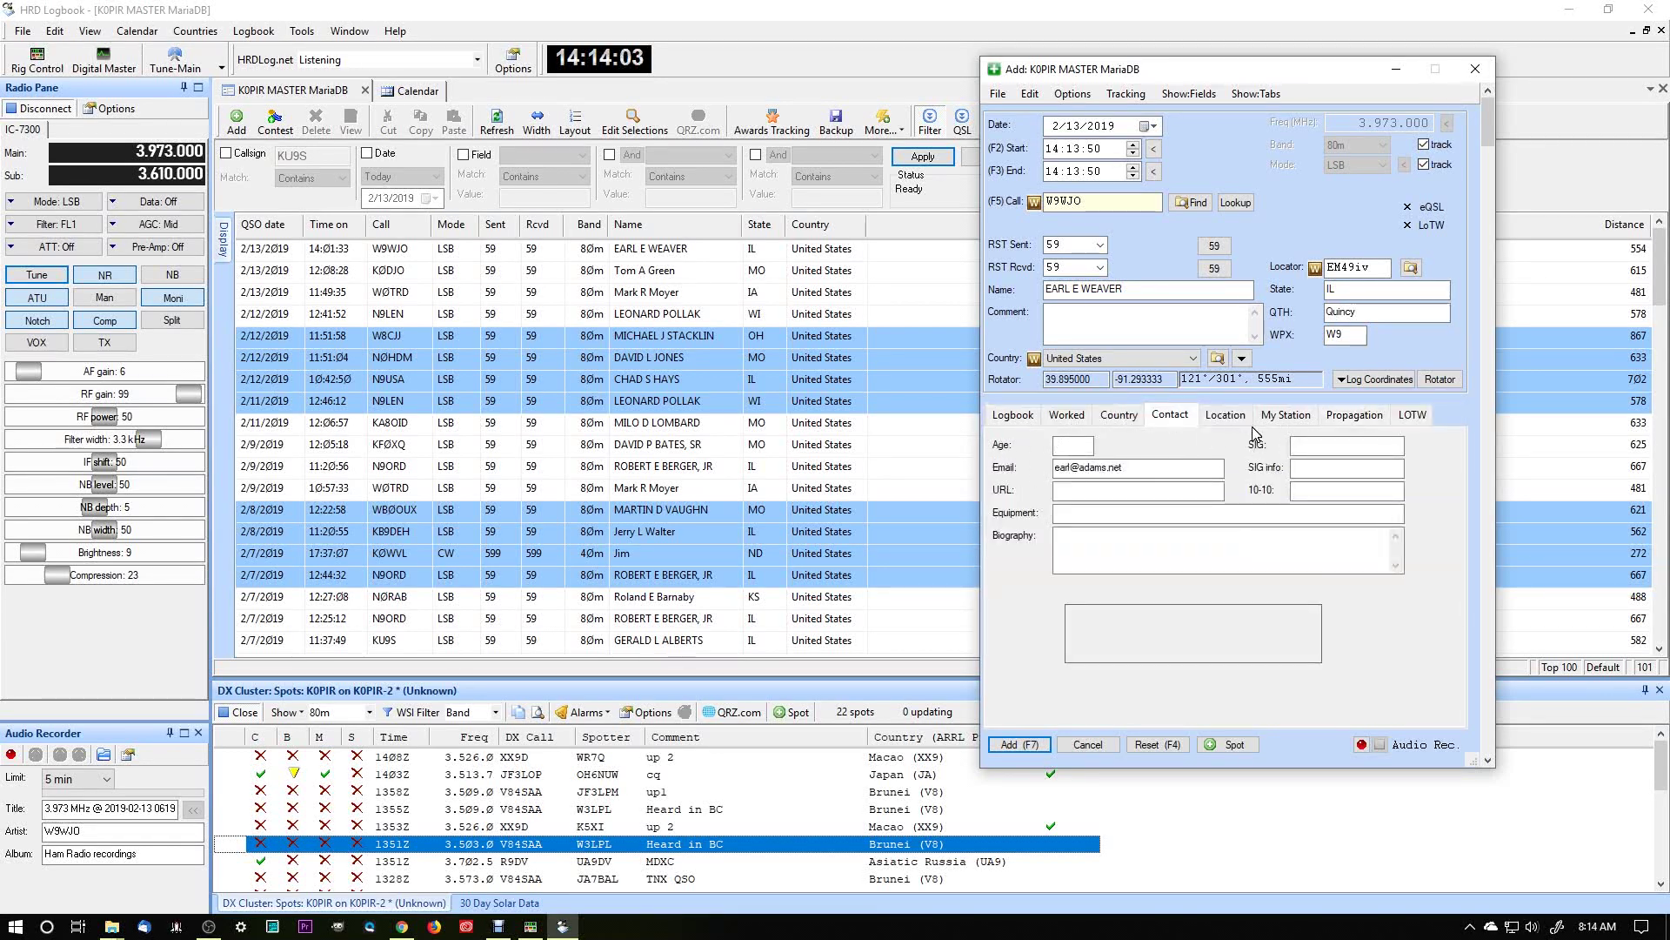
pyautogui.click(1227, 416)
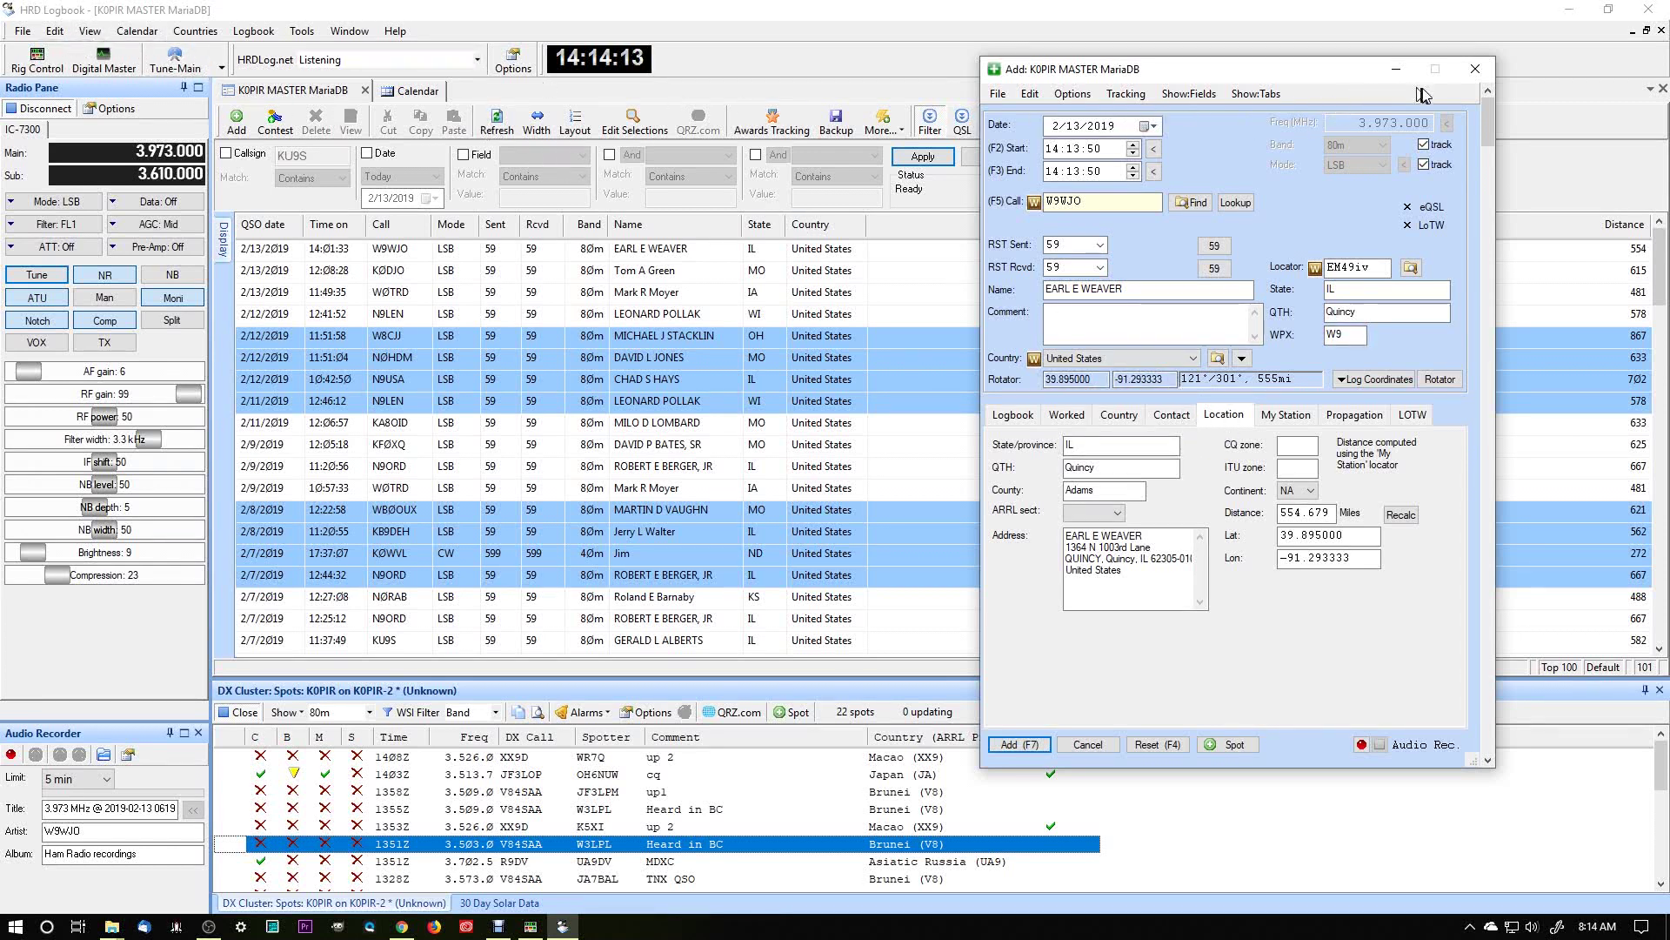
pyautogui.click(1477, 74)
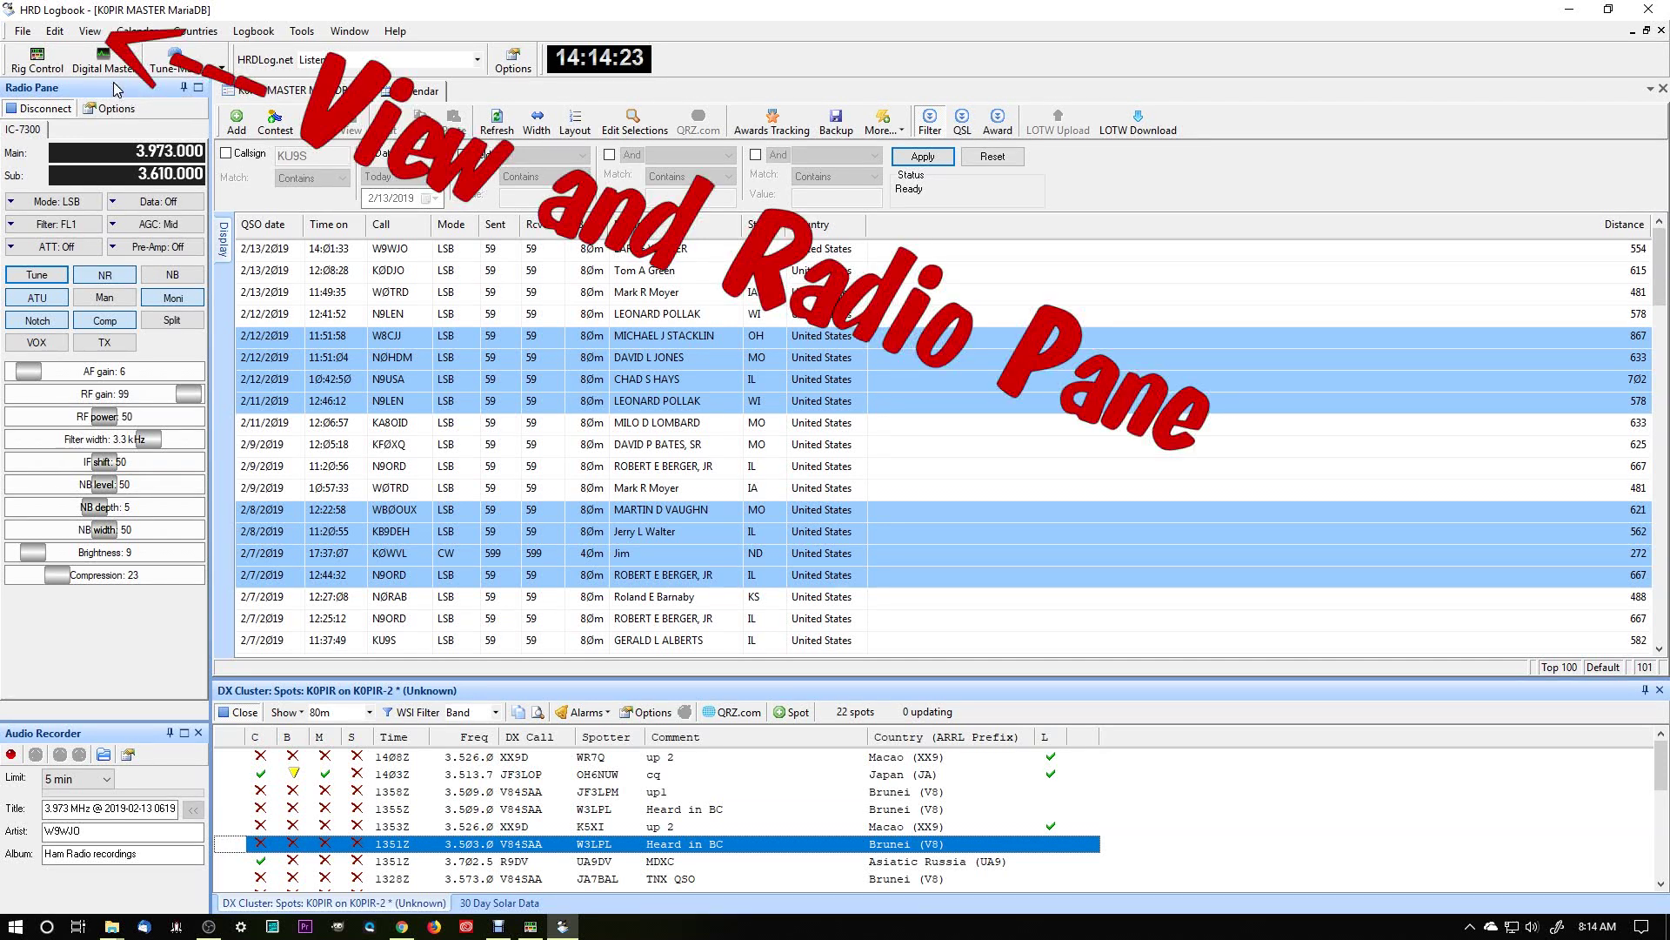
# Bring up the IC-7300 Rig Control window to view its radio controls, and minimise it again
pyautogui.click(38, 57)
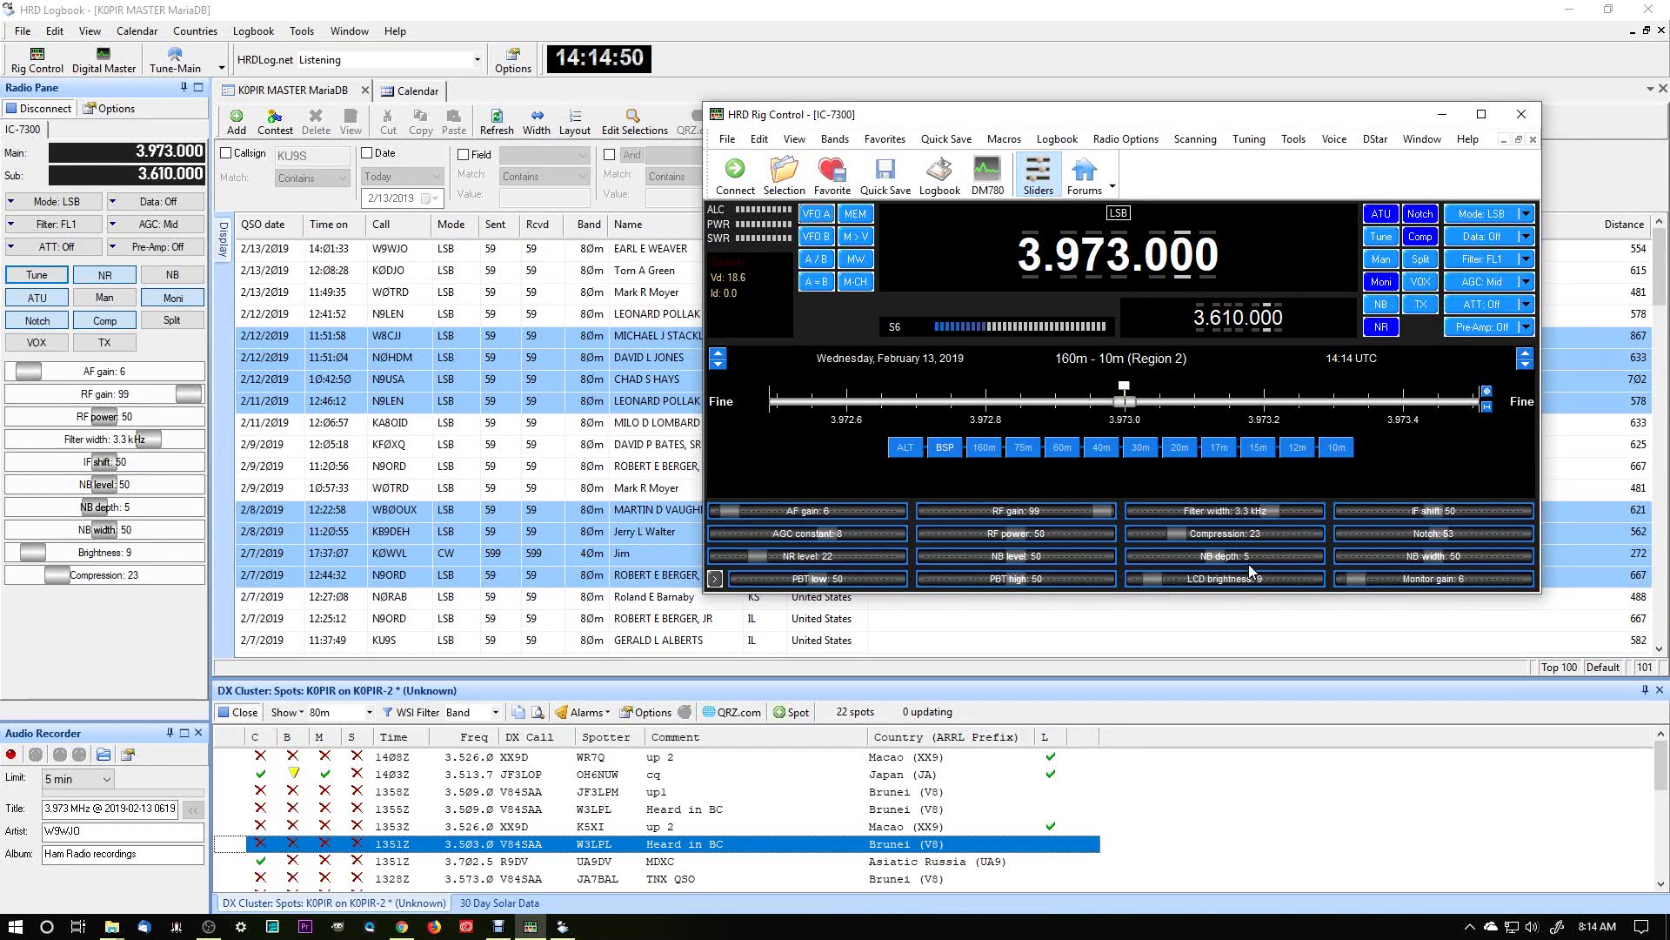
pyautogui.click(1442, 114)
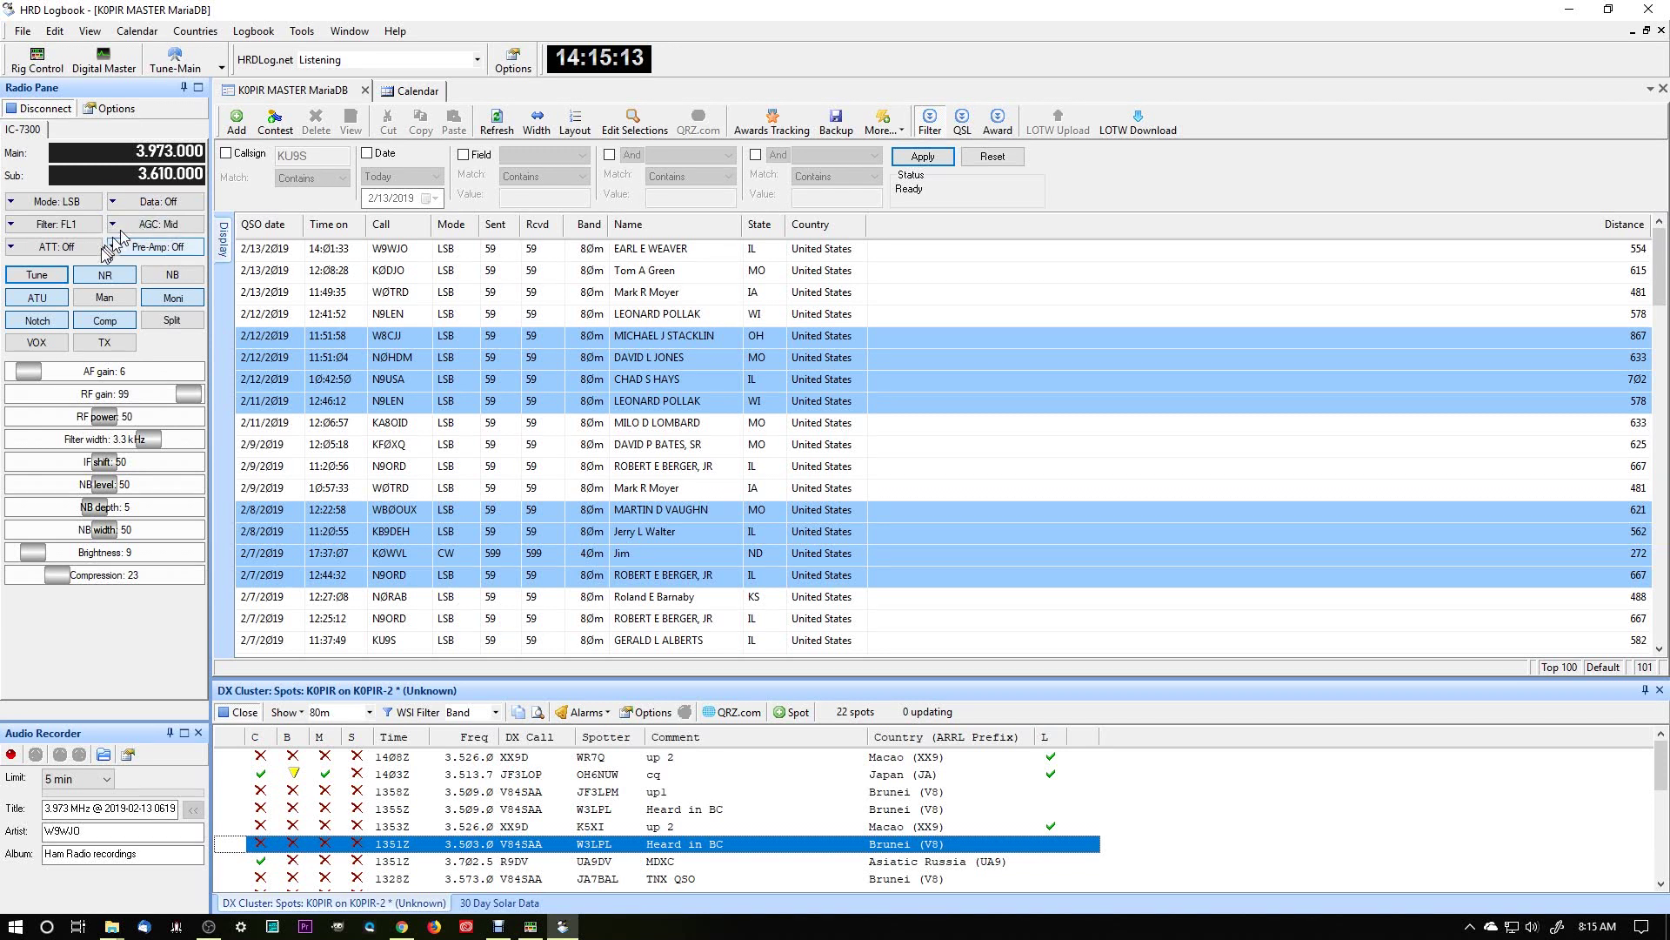
# Raise the radio's AF gain to 18 and its brightness to 16 in the Radio Pane
pyautogui.click(39, 275)
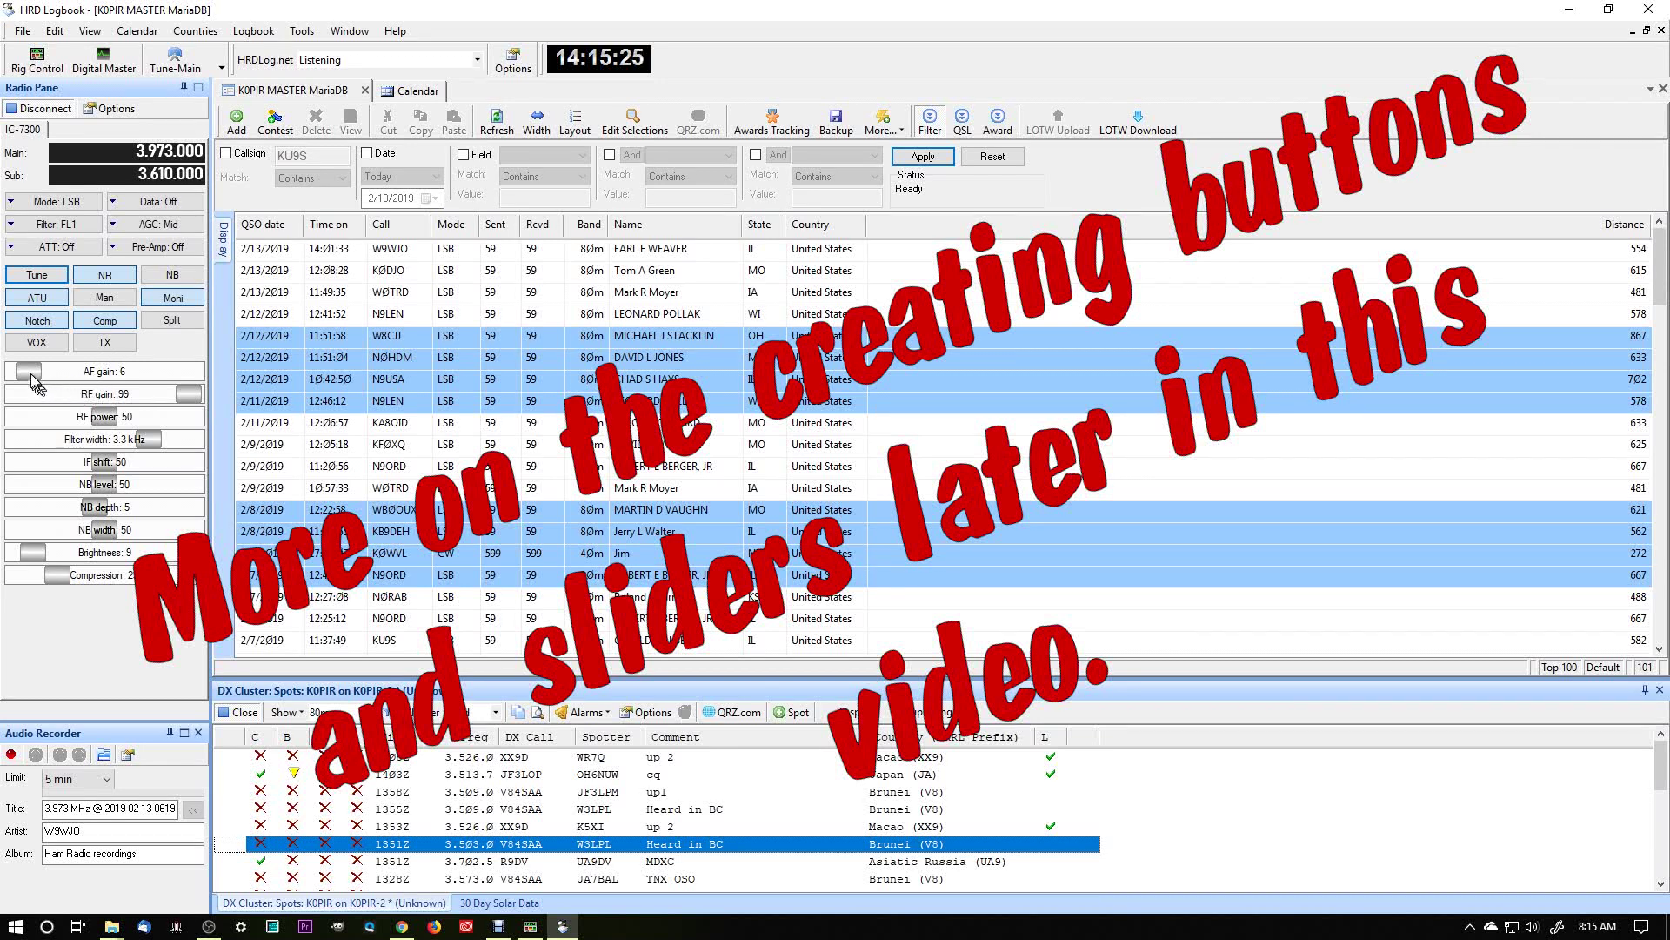
pyautogui.moveTo(29, 372)
pyautogui.mouseDown()
pyautogui.moveTo(104, 373)
pyautogui.moveTo(49, 373)
pyautogui.mouseUp()
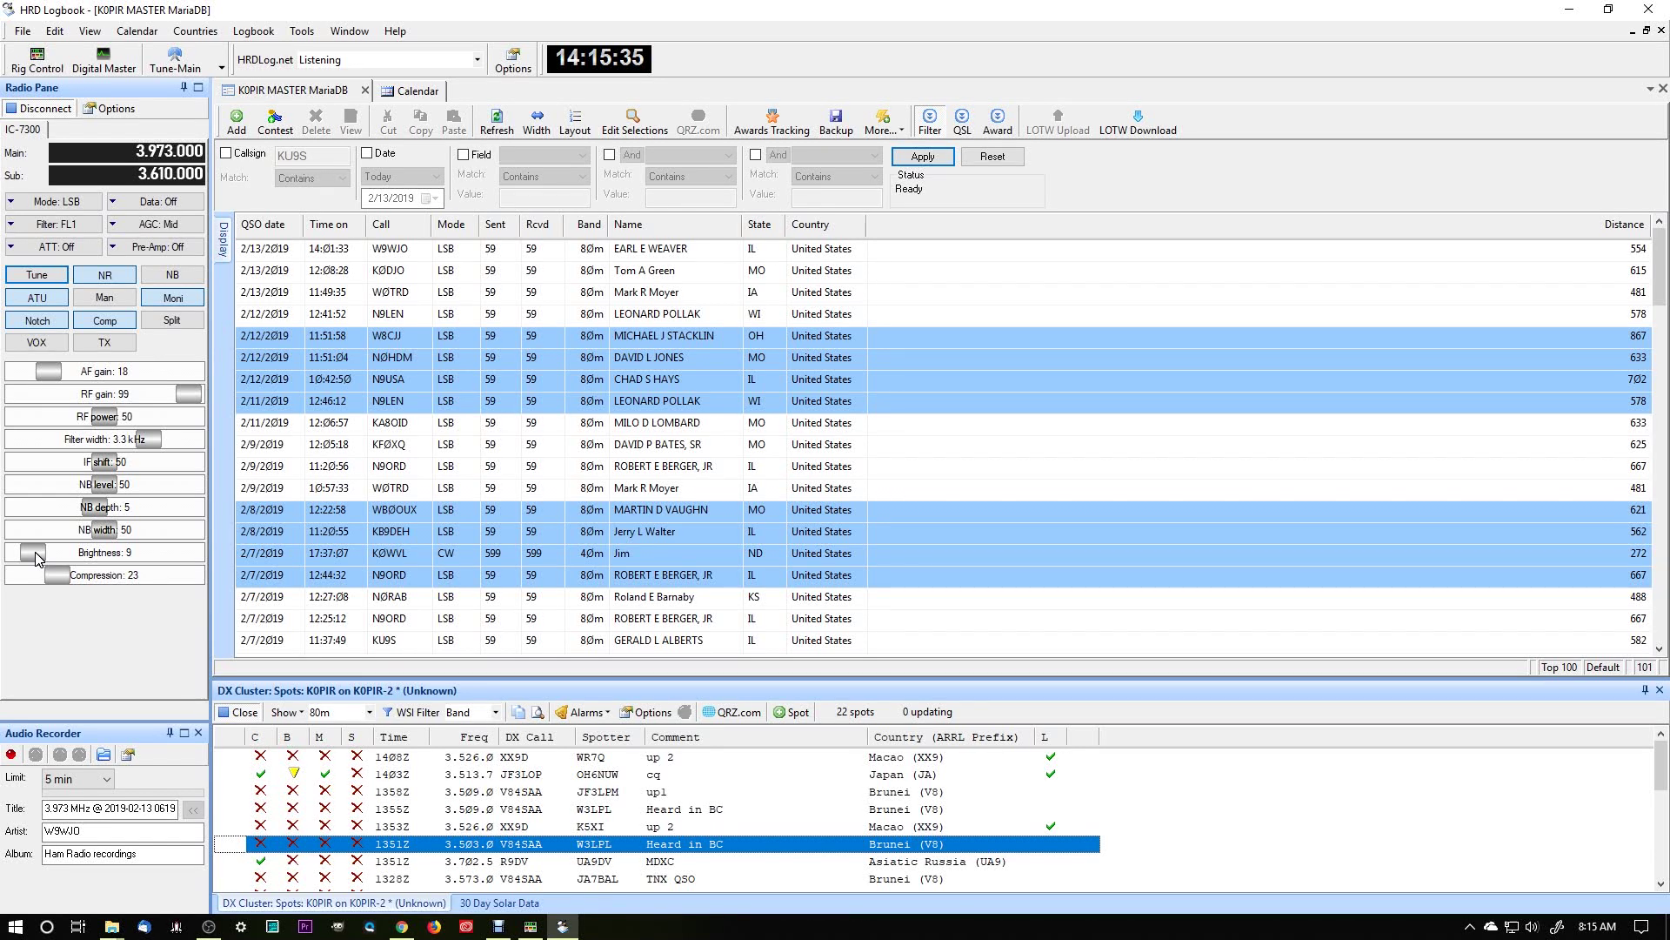
pyautogui.moveTo(37, 557); pyautogui.dragTo(50, 556)
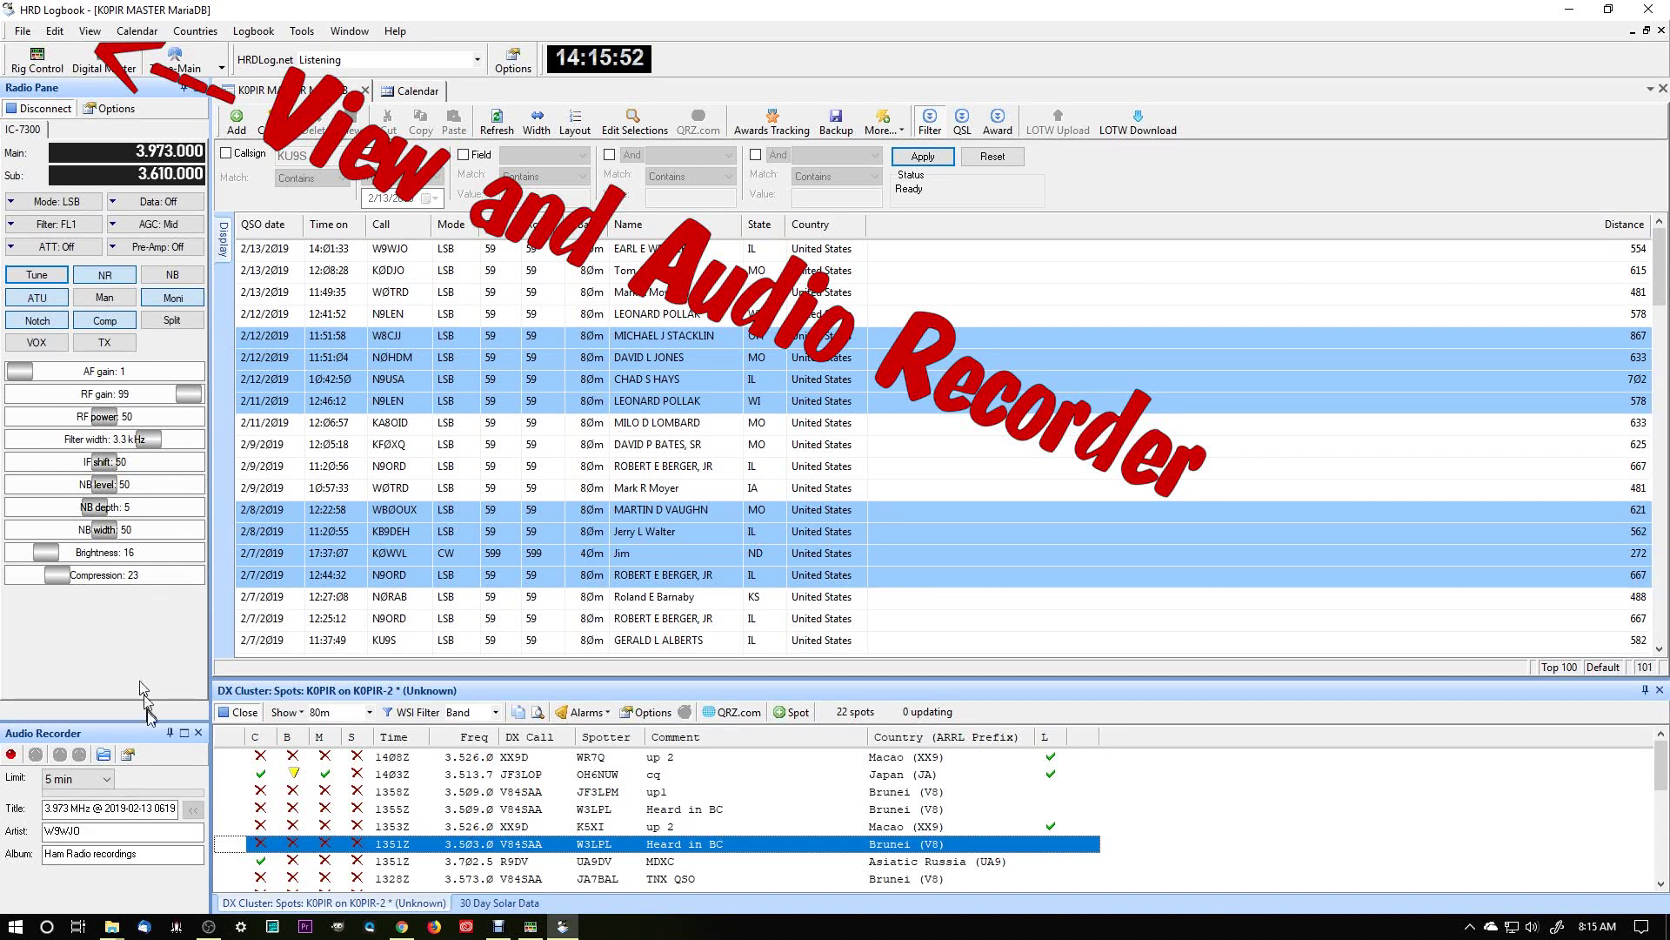
pyautogui.doubleClick(95, 831)
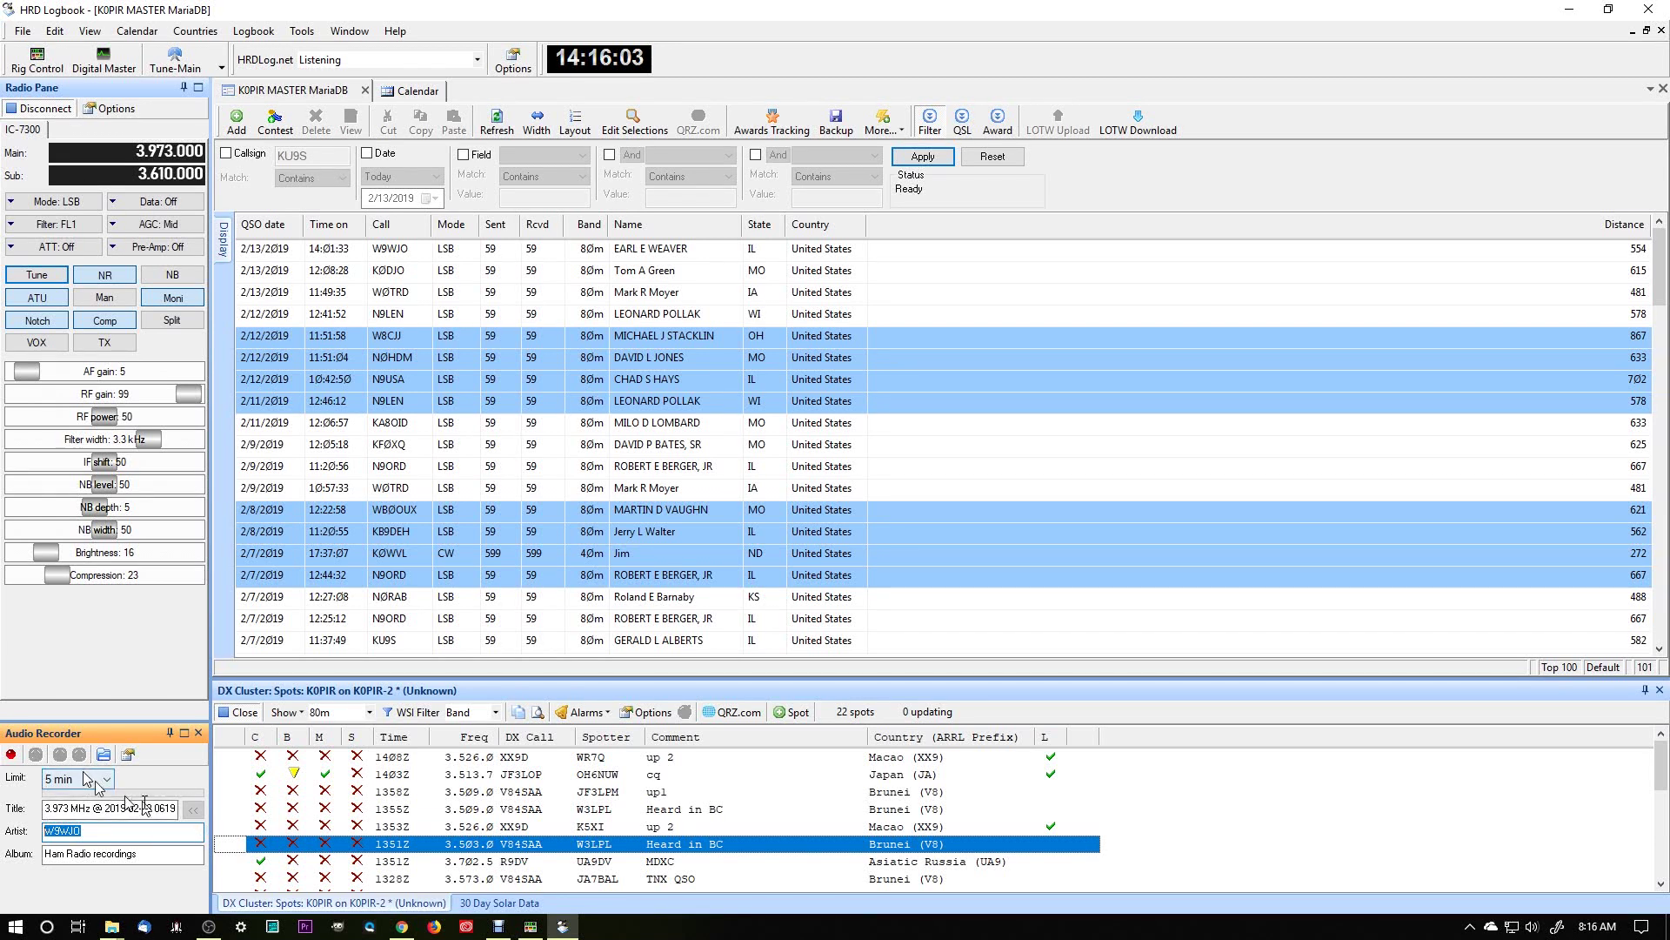
pyautogui.click(103, 755)
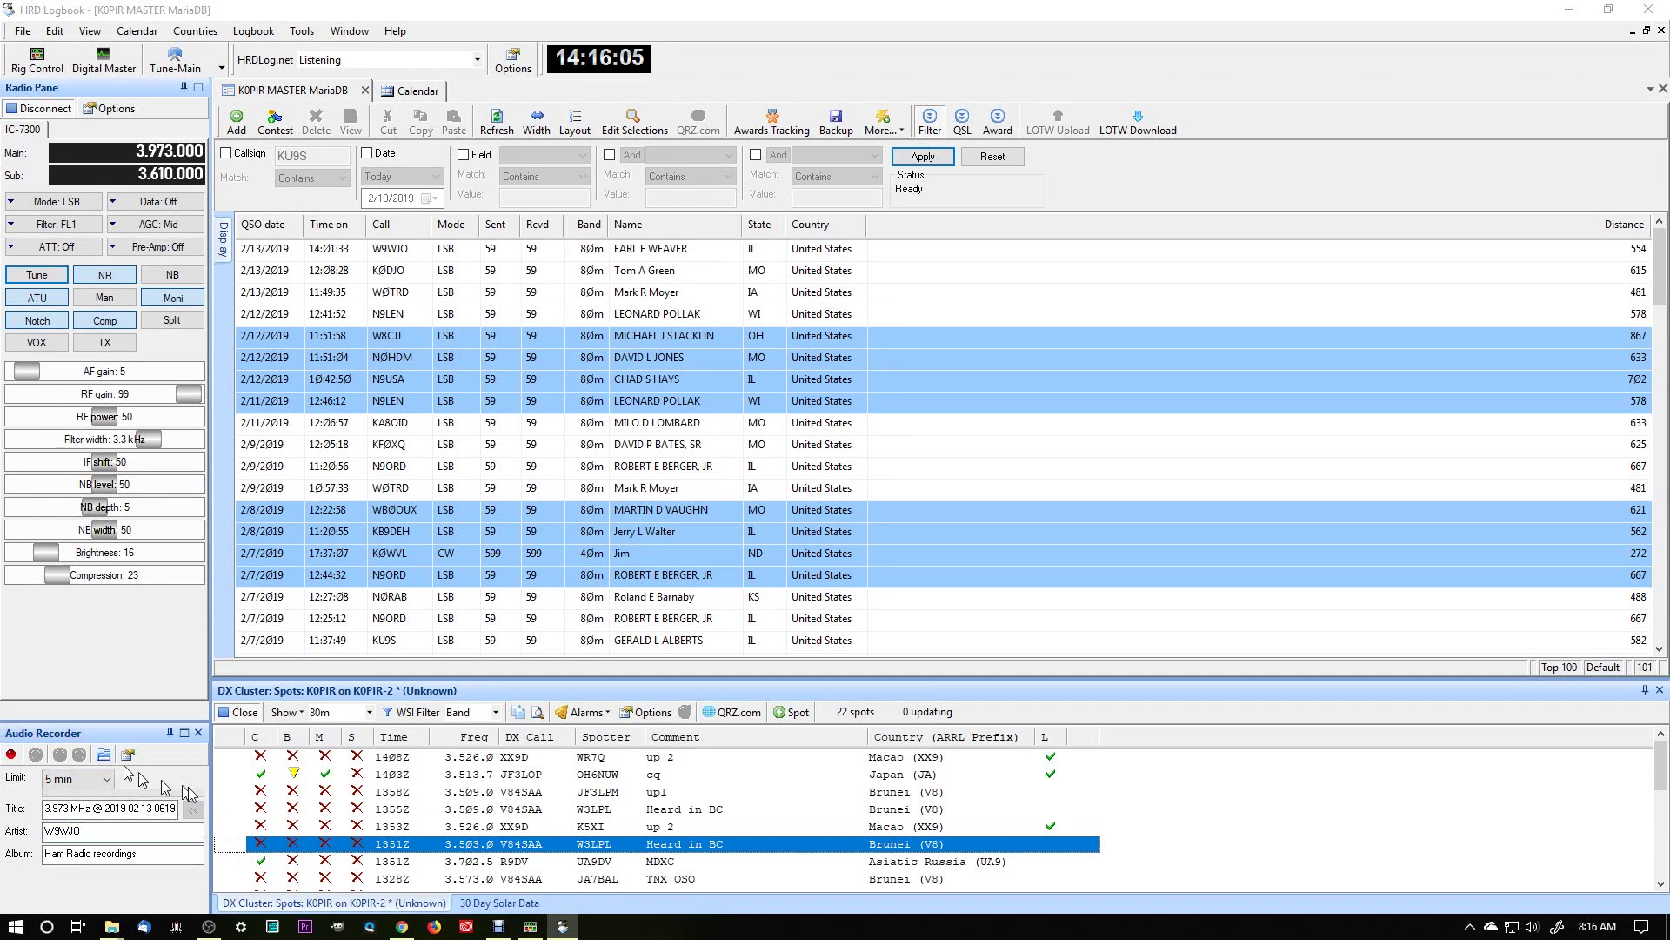
pyautogui.doubleClick(445, 196)
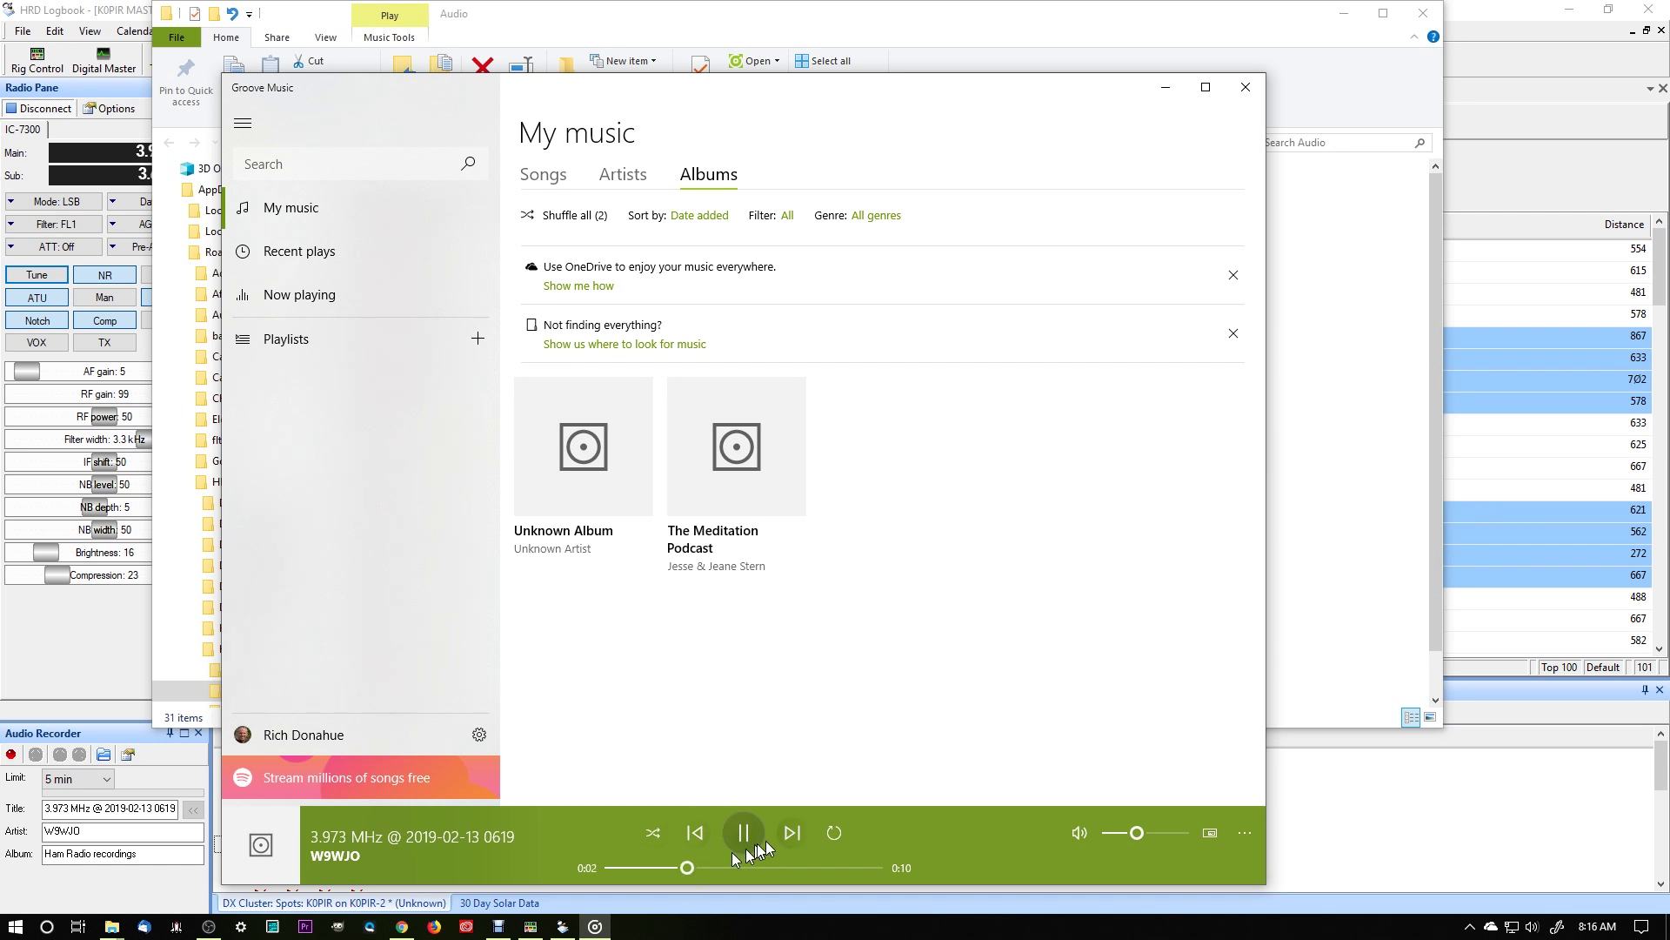
pyautogui.moveTo(1166, 837); pyautogui.dragTo(1171, 837)
pyautogui.moveTo(1171, 838)
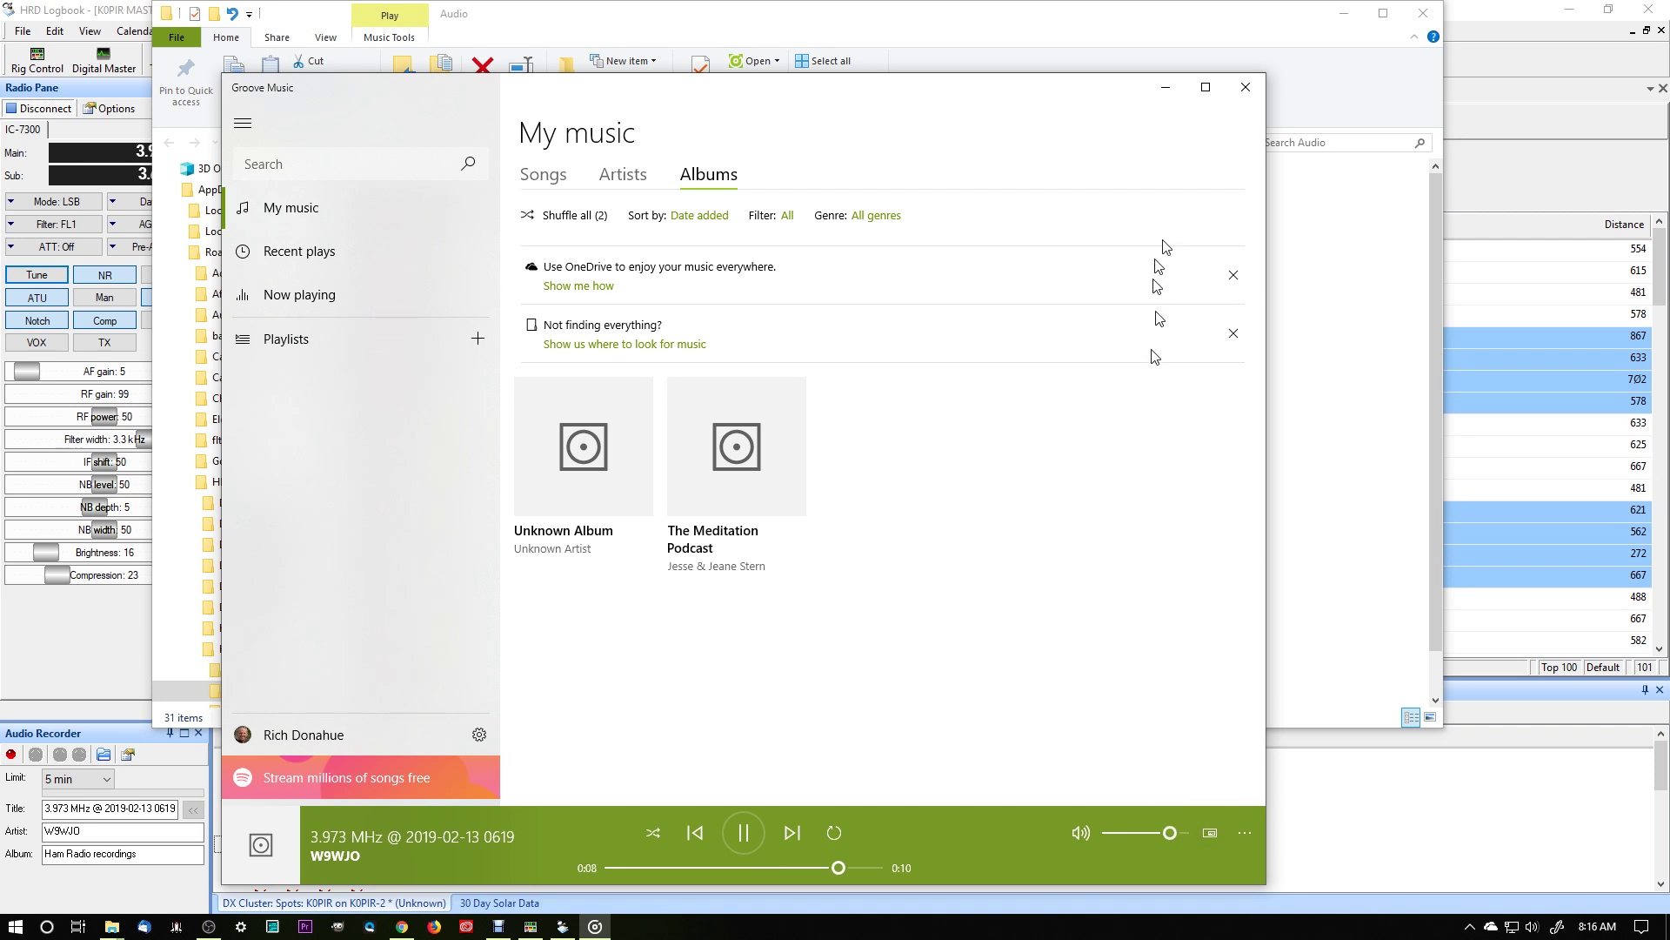
pyautogui.click(1248, 94)
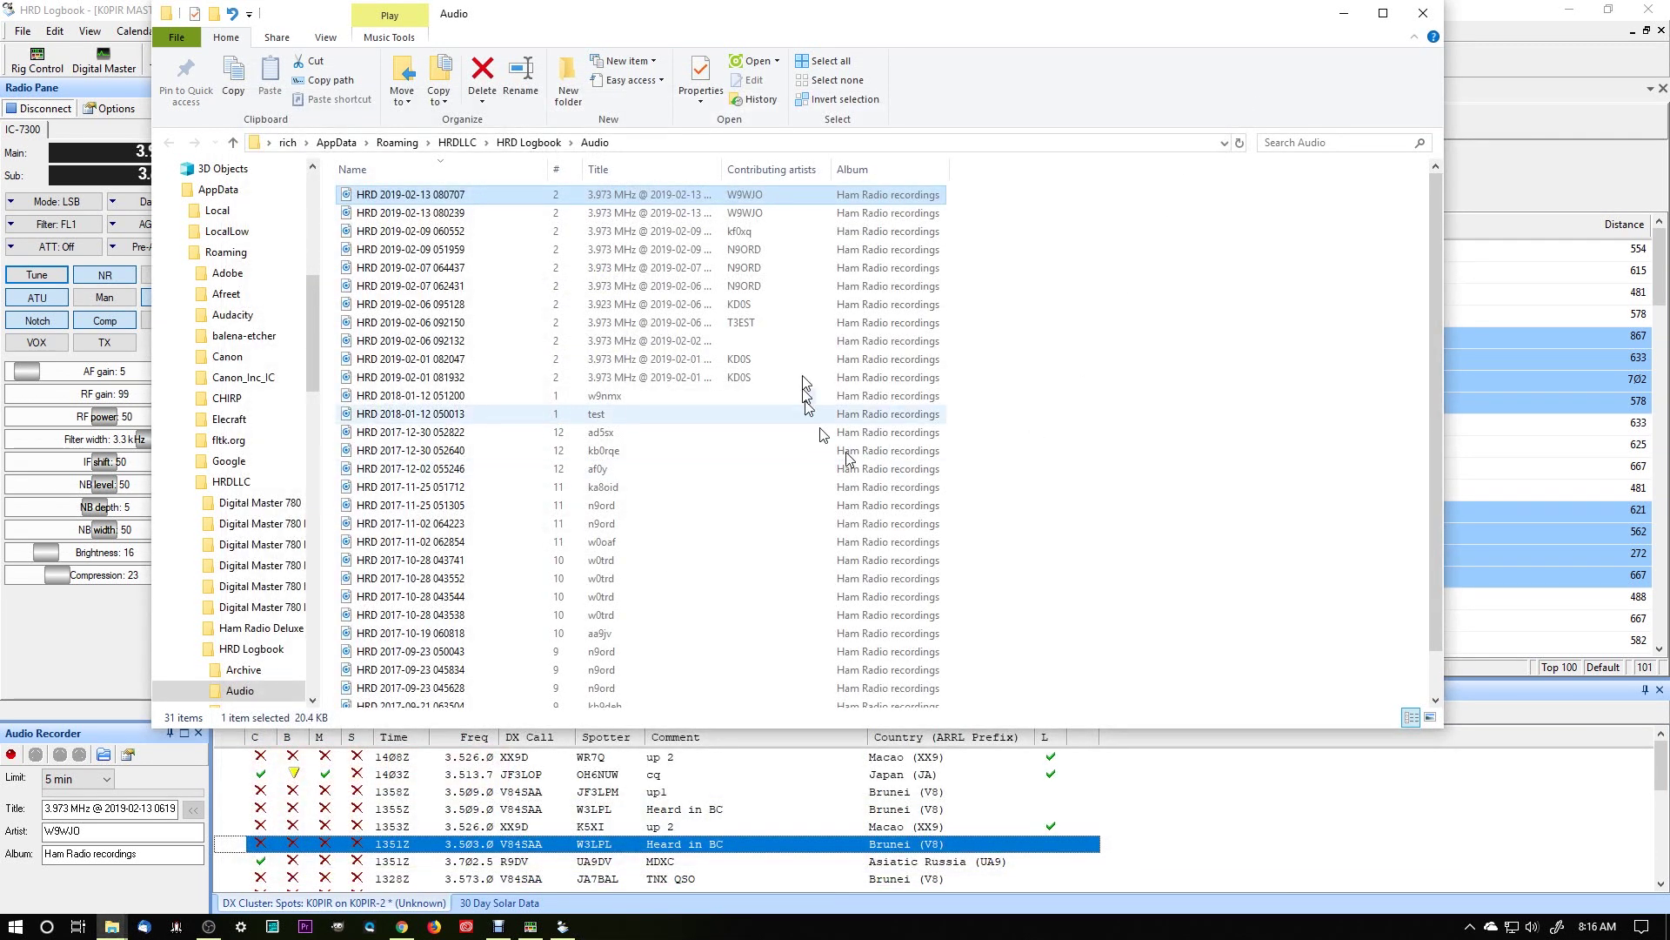
pyautogui.click(1340, 16)
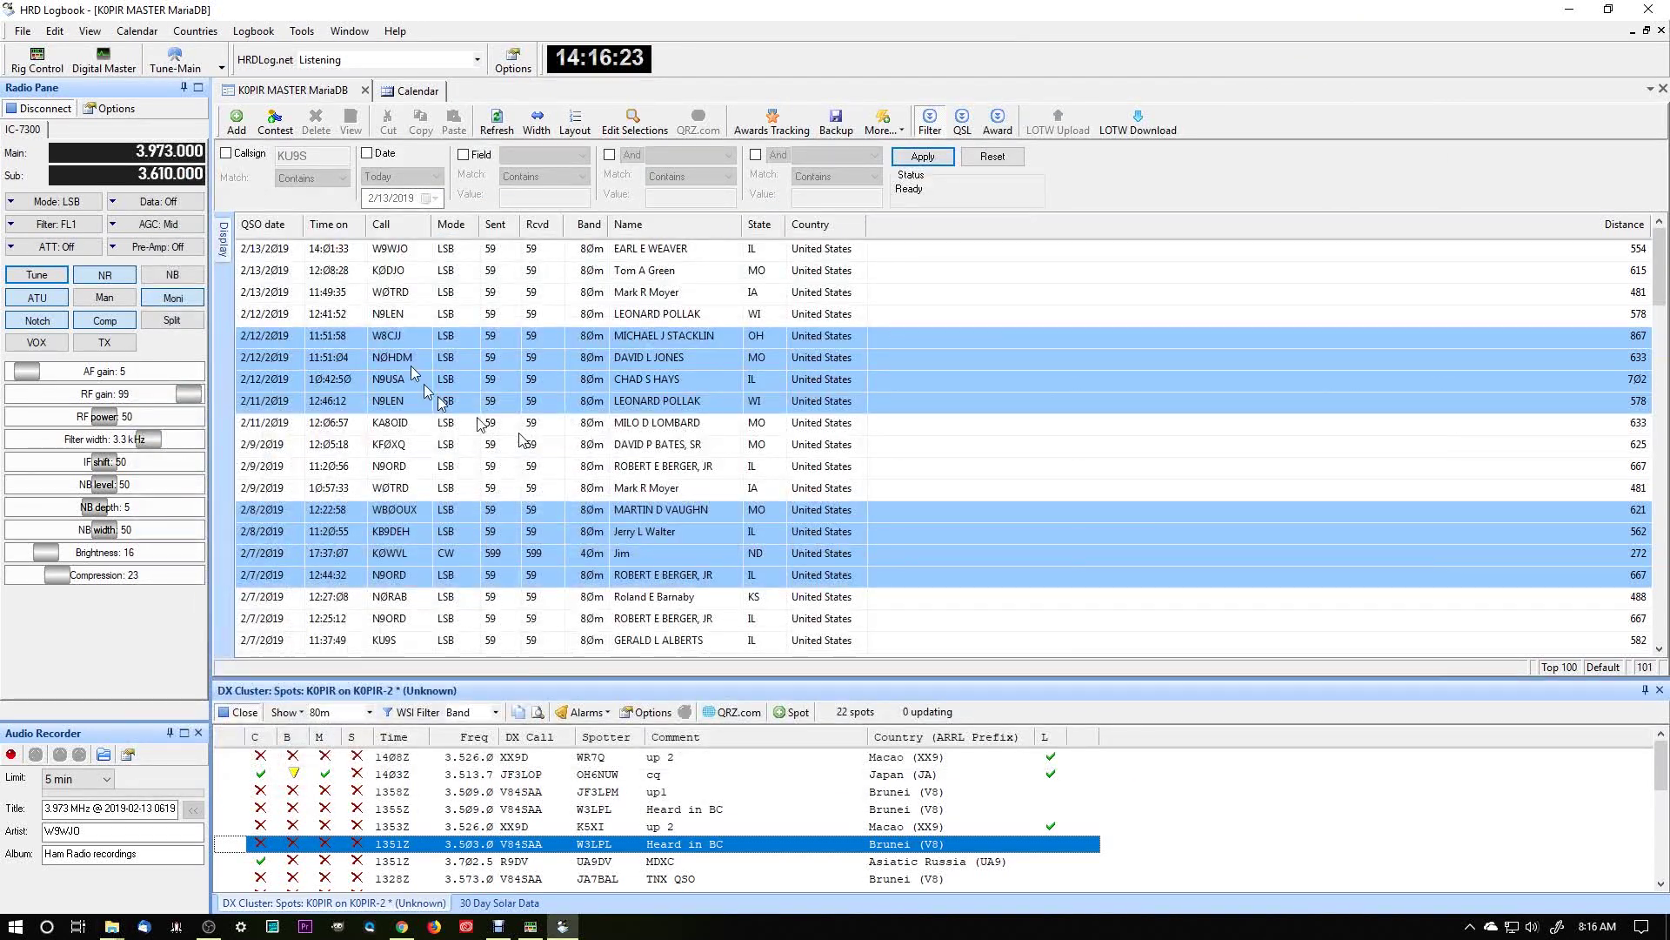
# Start a new log entry for the call W9WJO, fill in its looked-up station details, and close it without adding
pyautogui.click(242, 124)
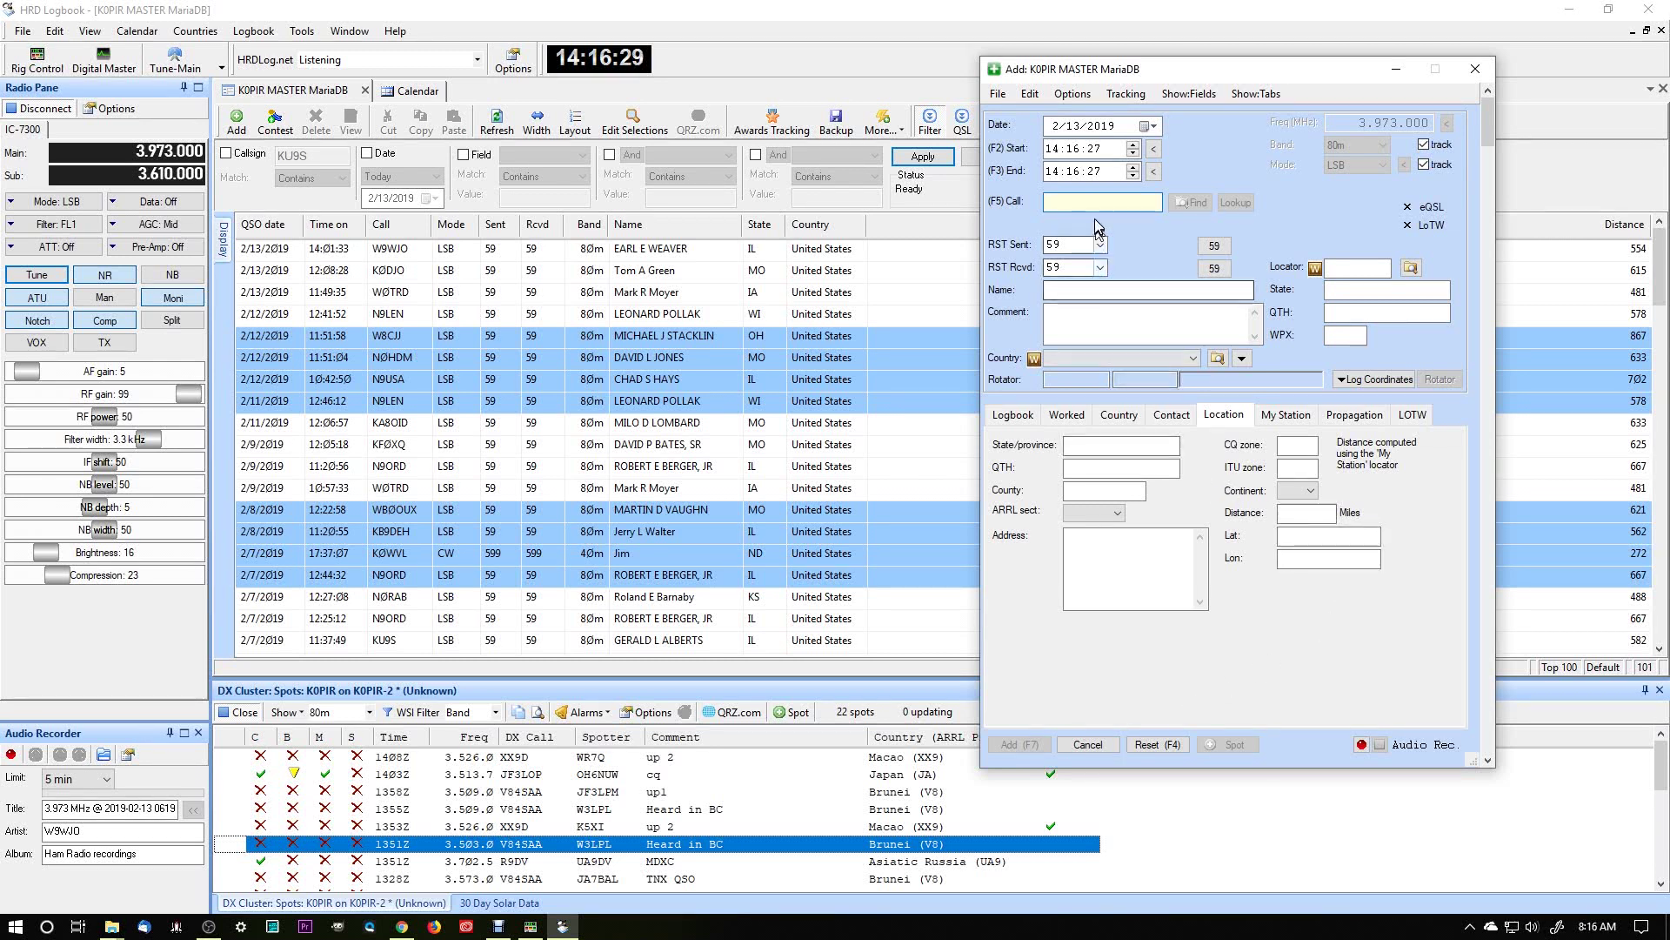
pyautogui.write('W9')
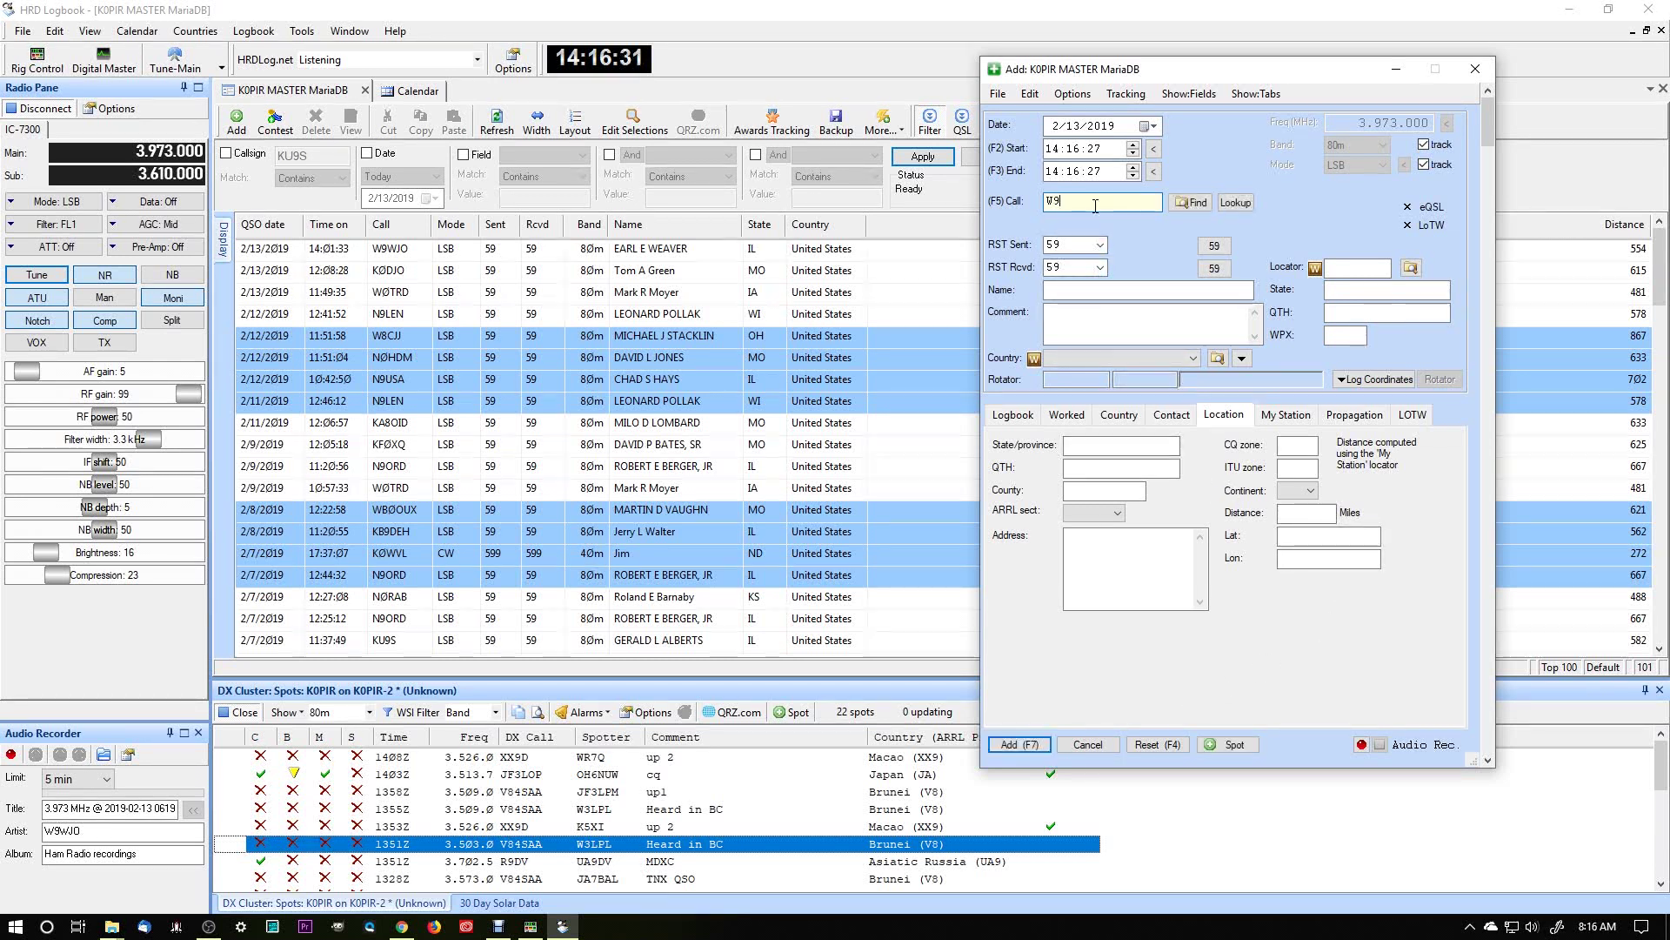
pyautogui.write('WJO')
pyautogui.press('Tab')
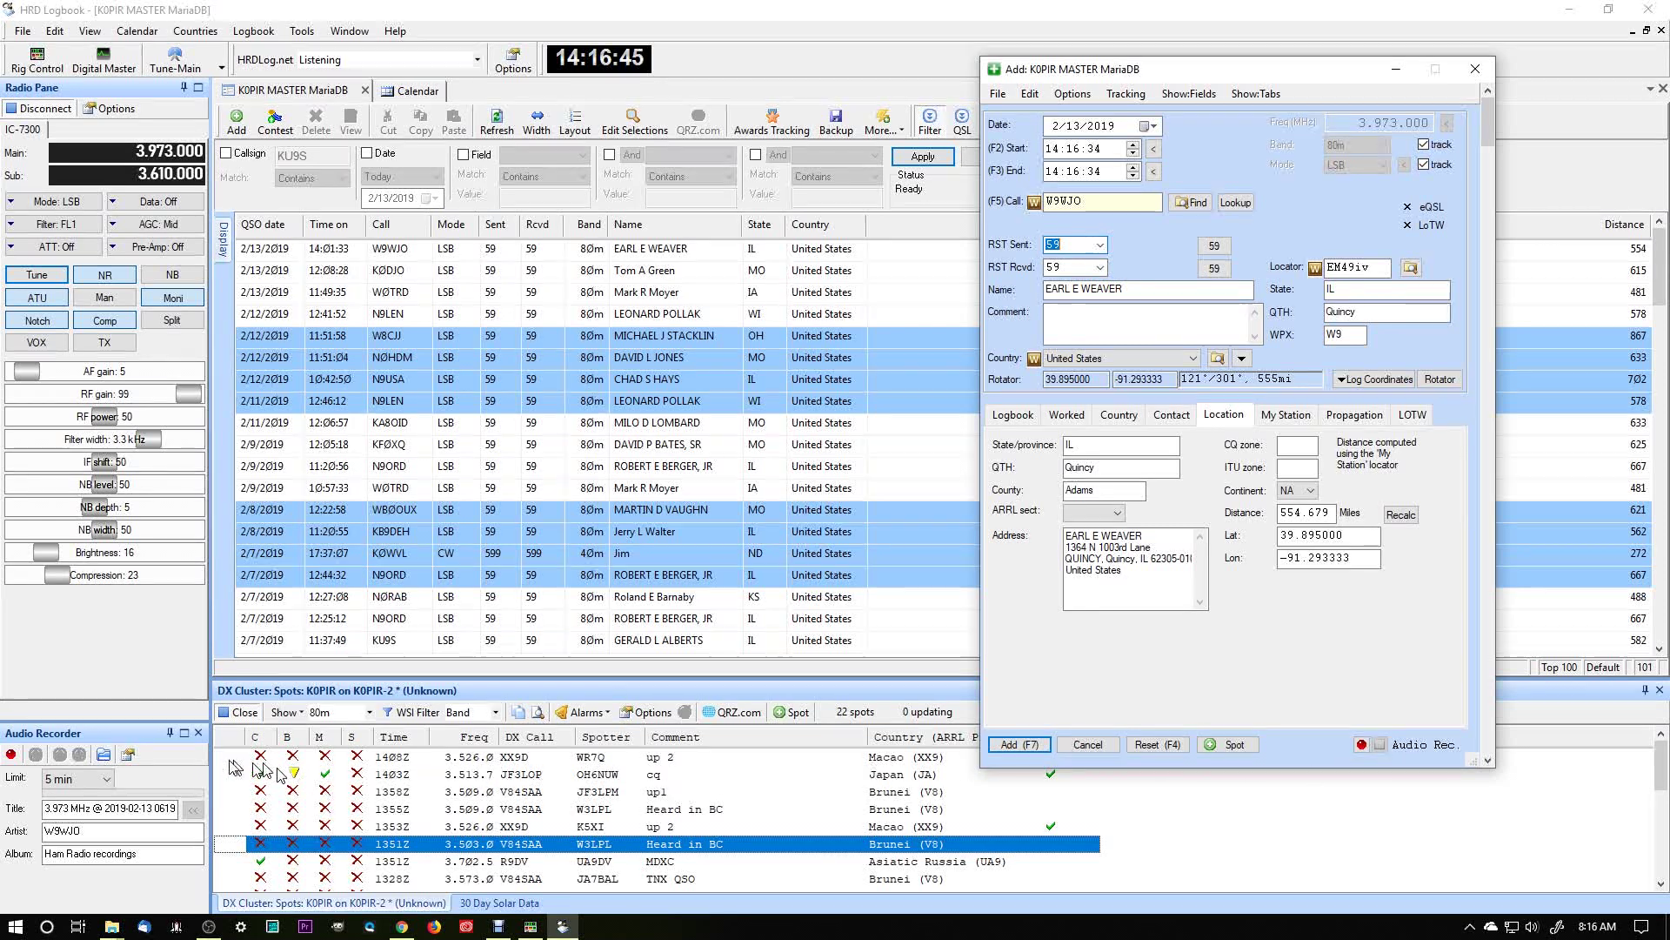
pyautogui.click(1475, 69)
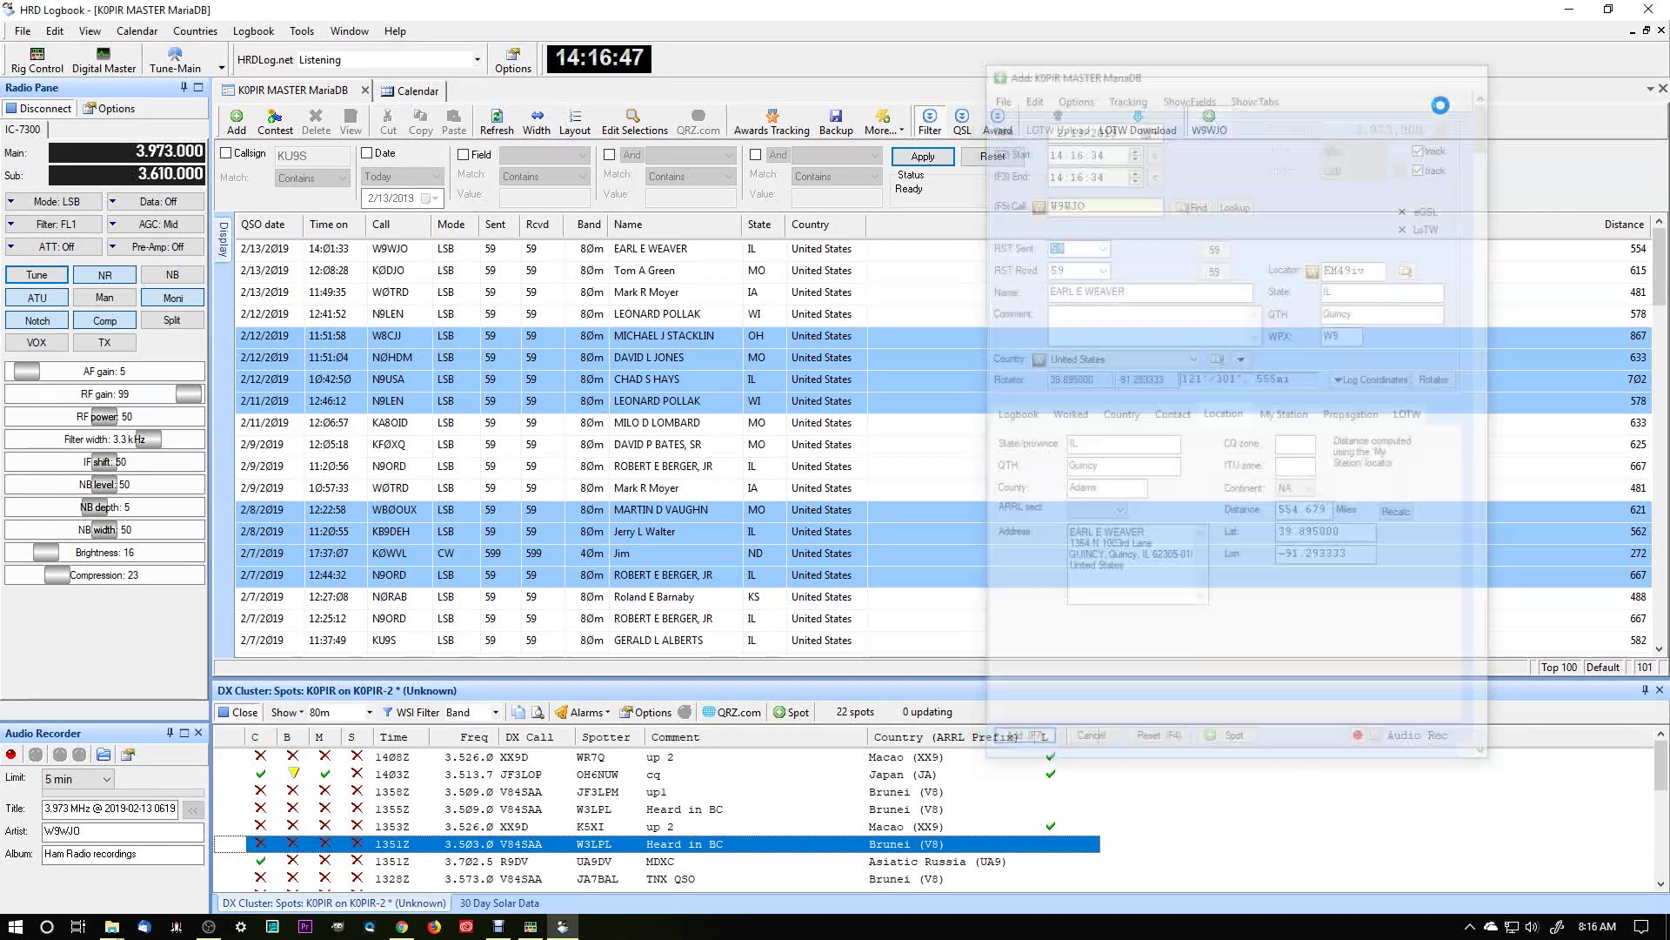
# Examine the list of saved contact recordings in the Audio Recorder's folder, and close the folder
pyautogui.click(105, 753)
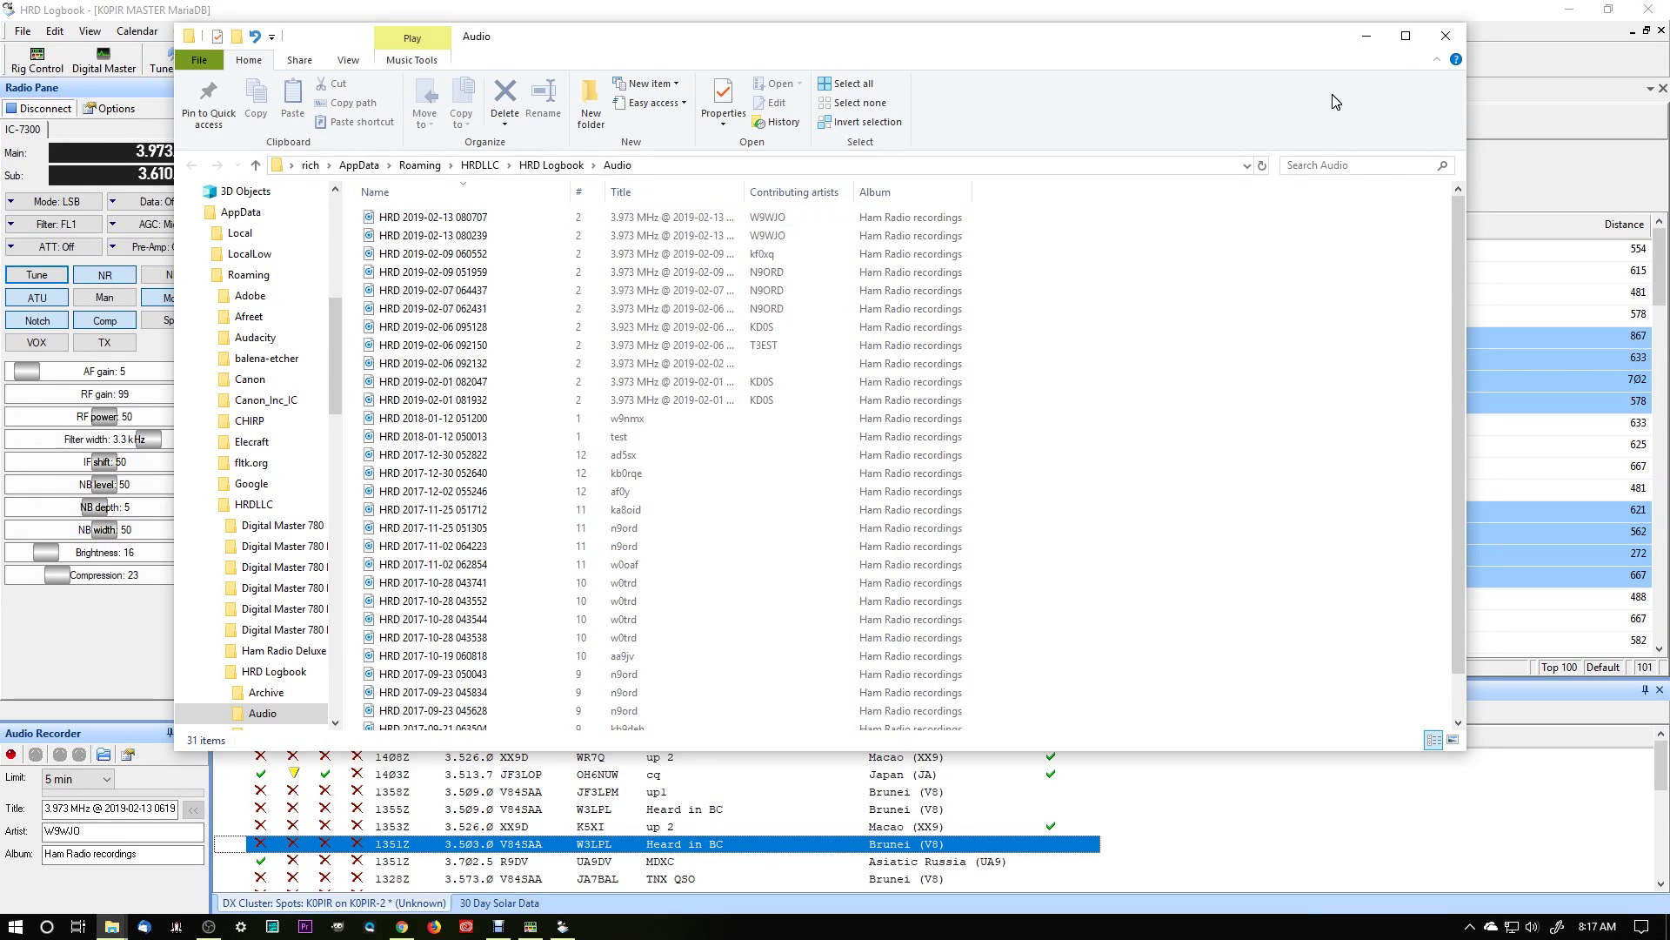
pyautogui.click(1446, 36)
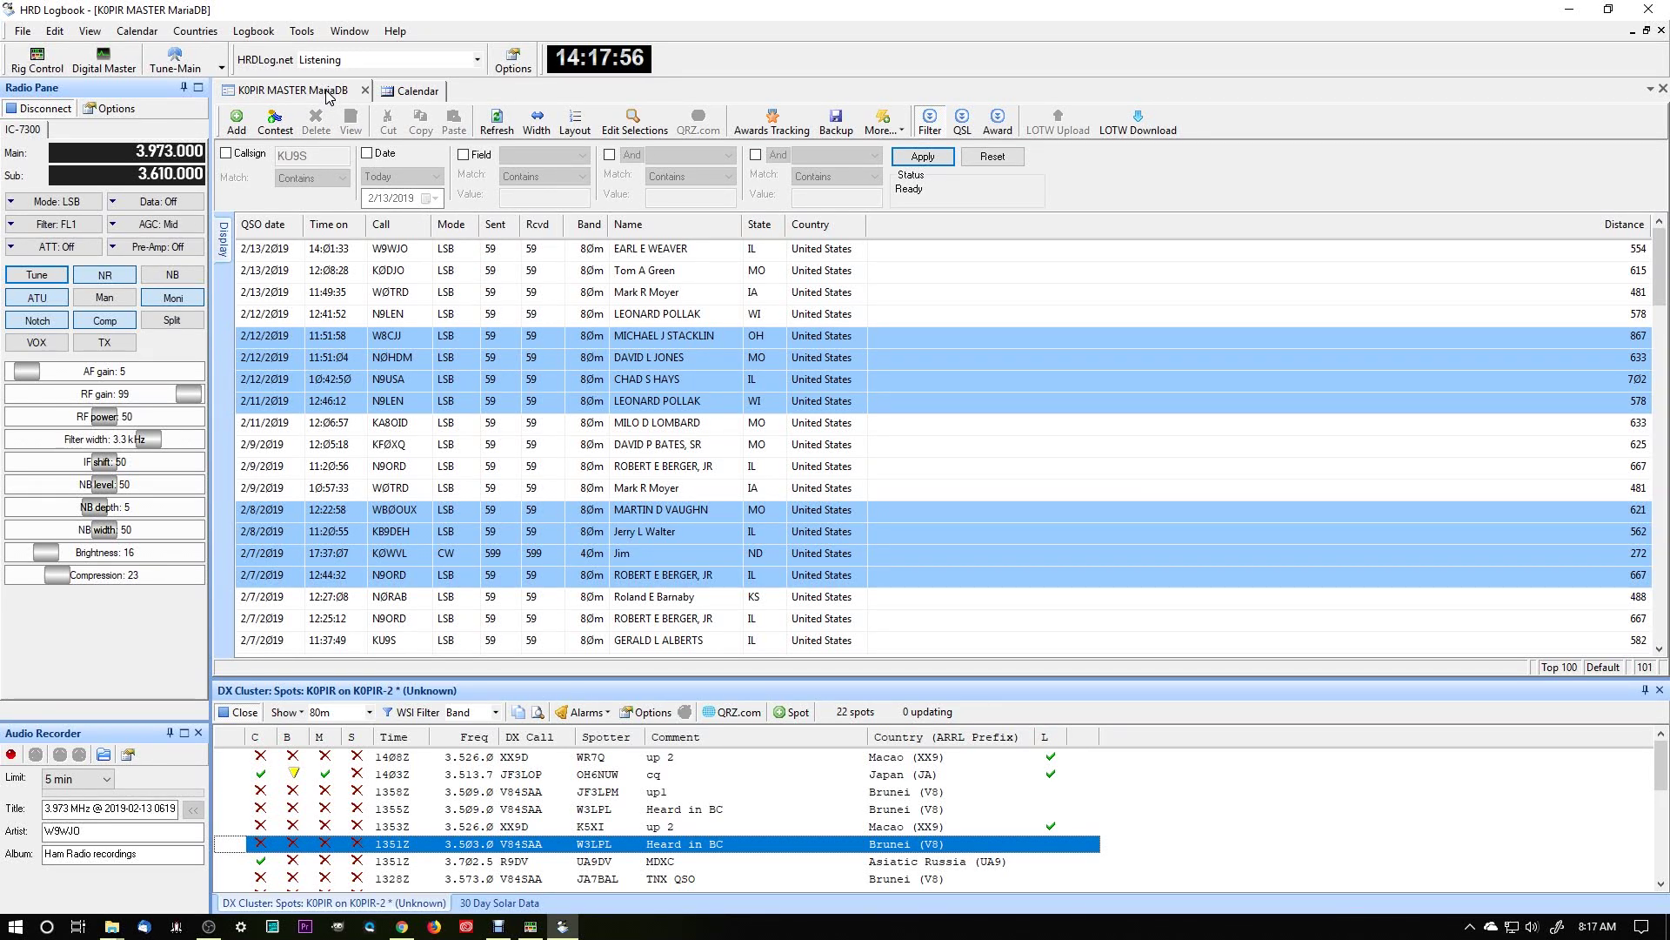
# Open the logbook's Calendar to view the scheduled events for the current week
pyautogui.click(407, 91)
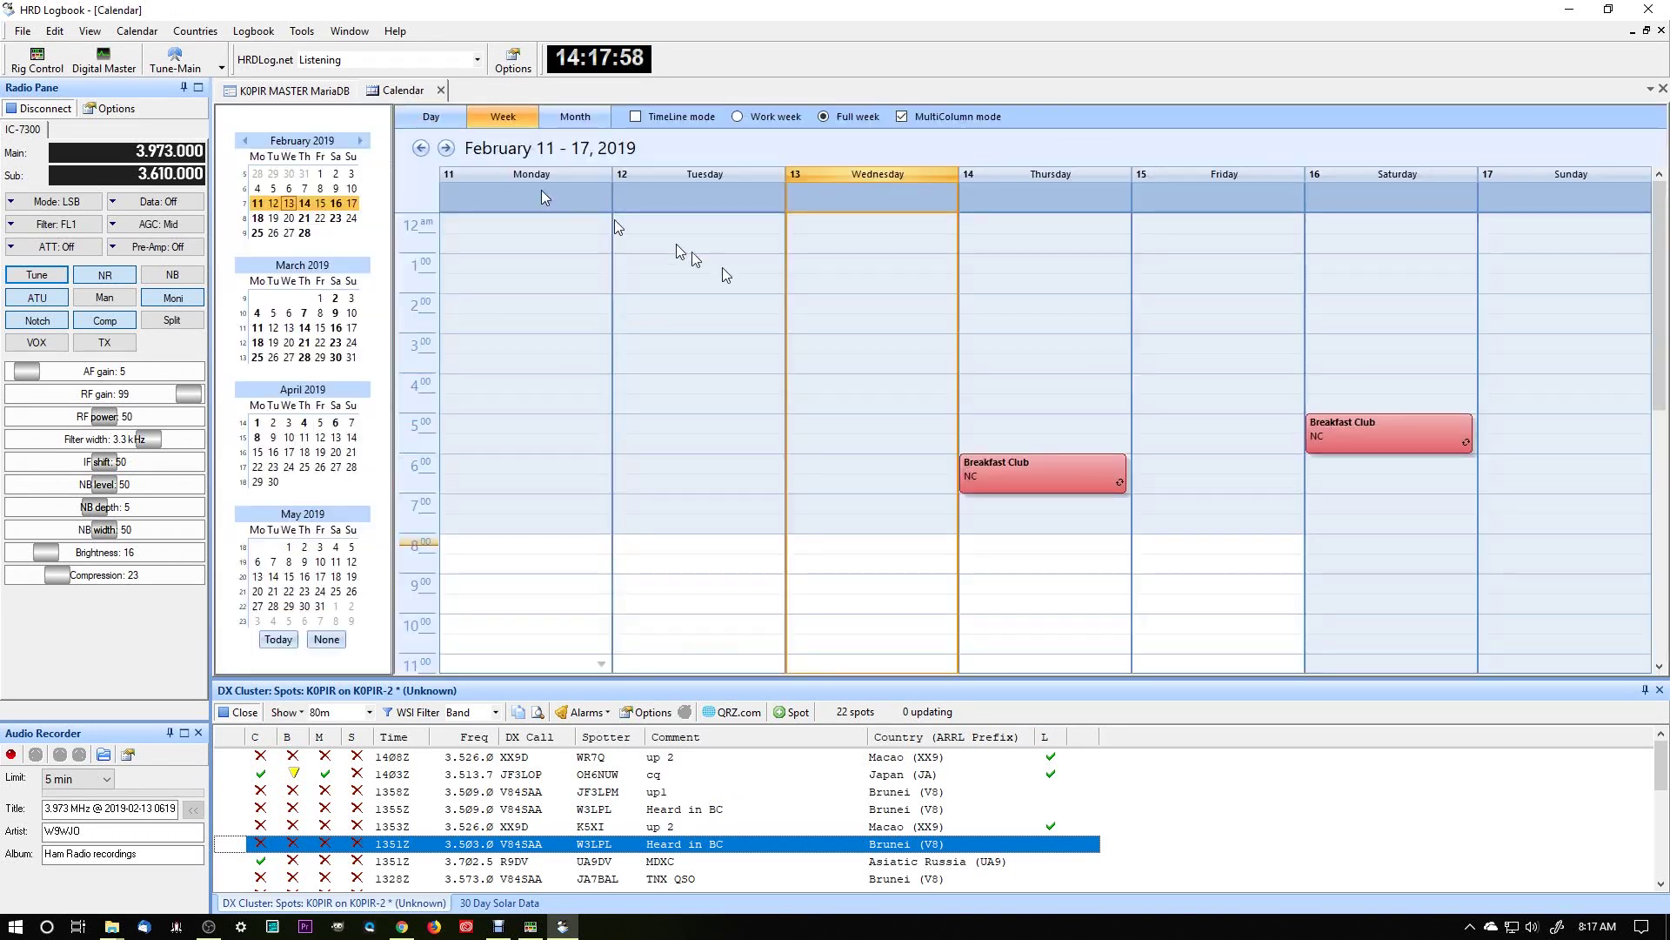
# Examine the Calendar's weekly schedule from the morning events through the evening nets
pyautogui.moveTo(801, 296)
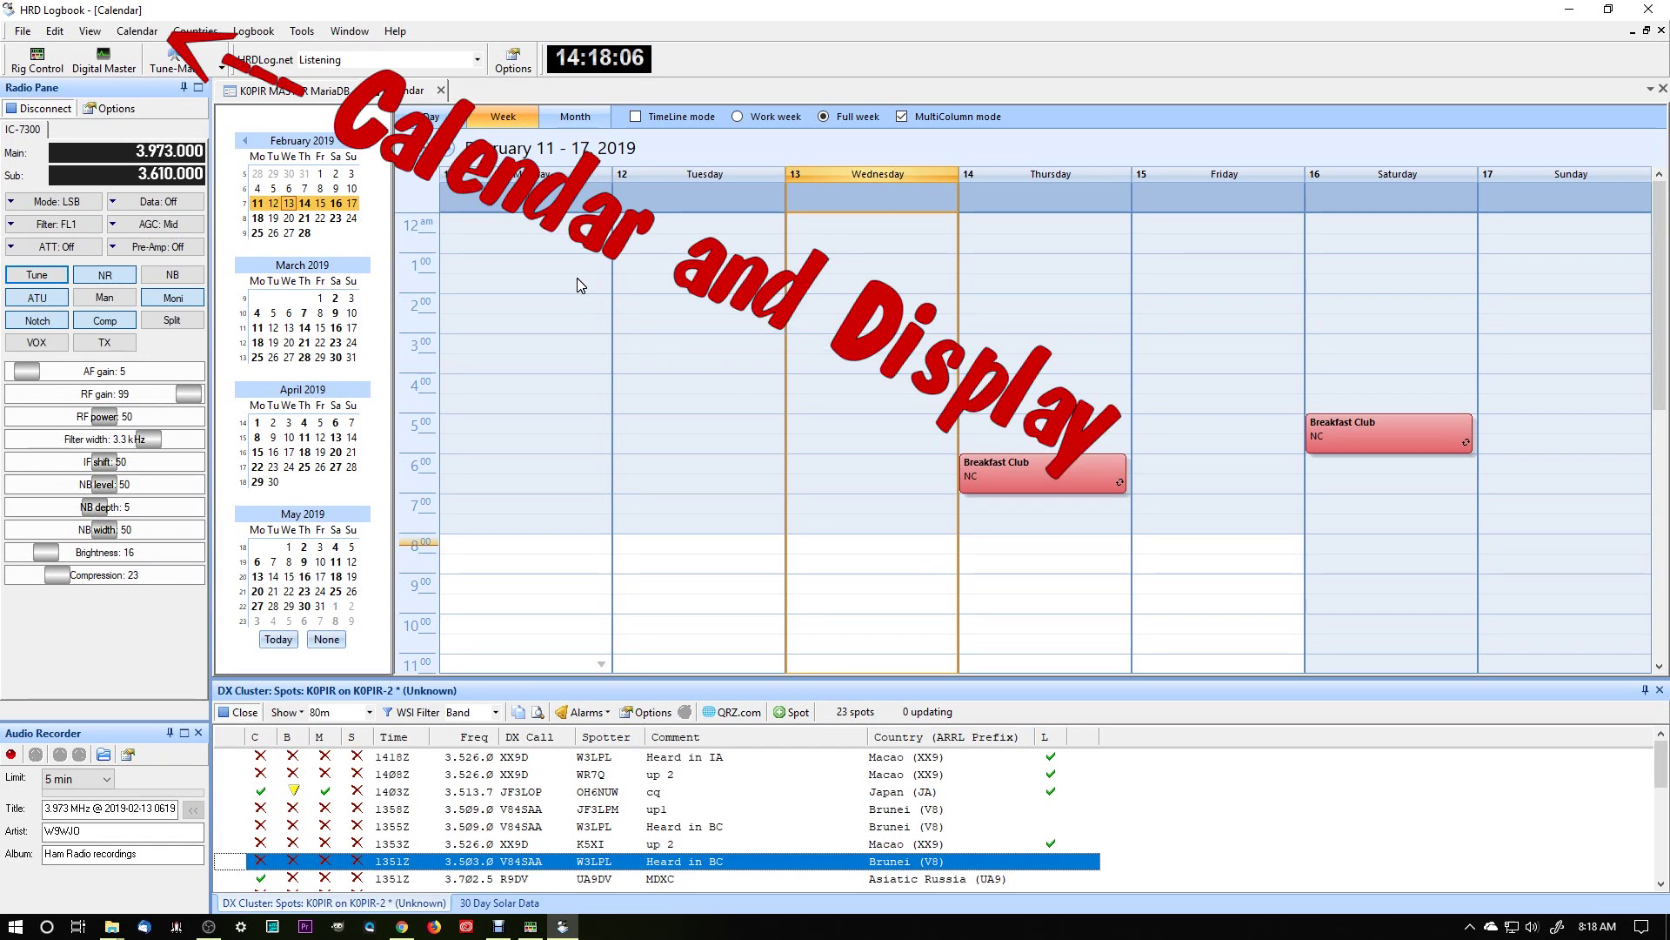
pyautogui.scroll(-6, 567, 378)
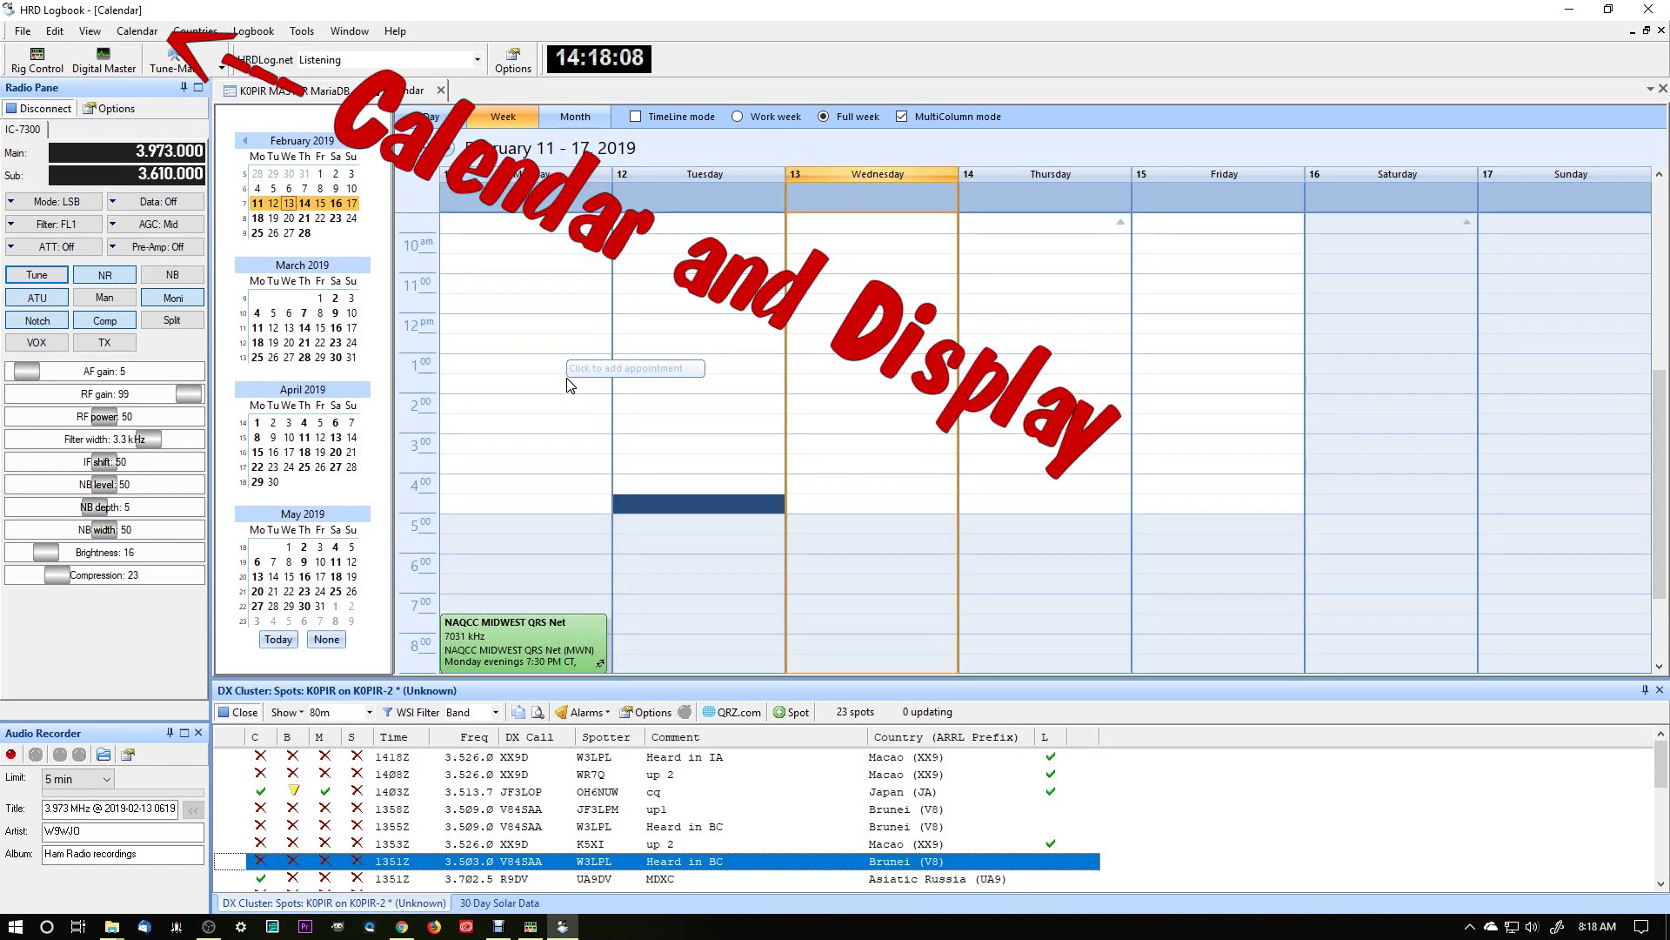
pyautogui.scroll(-2, 566, 378)
pyautogui.scroll(6, 566, 380)
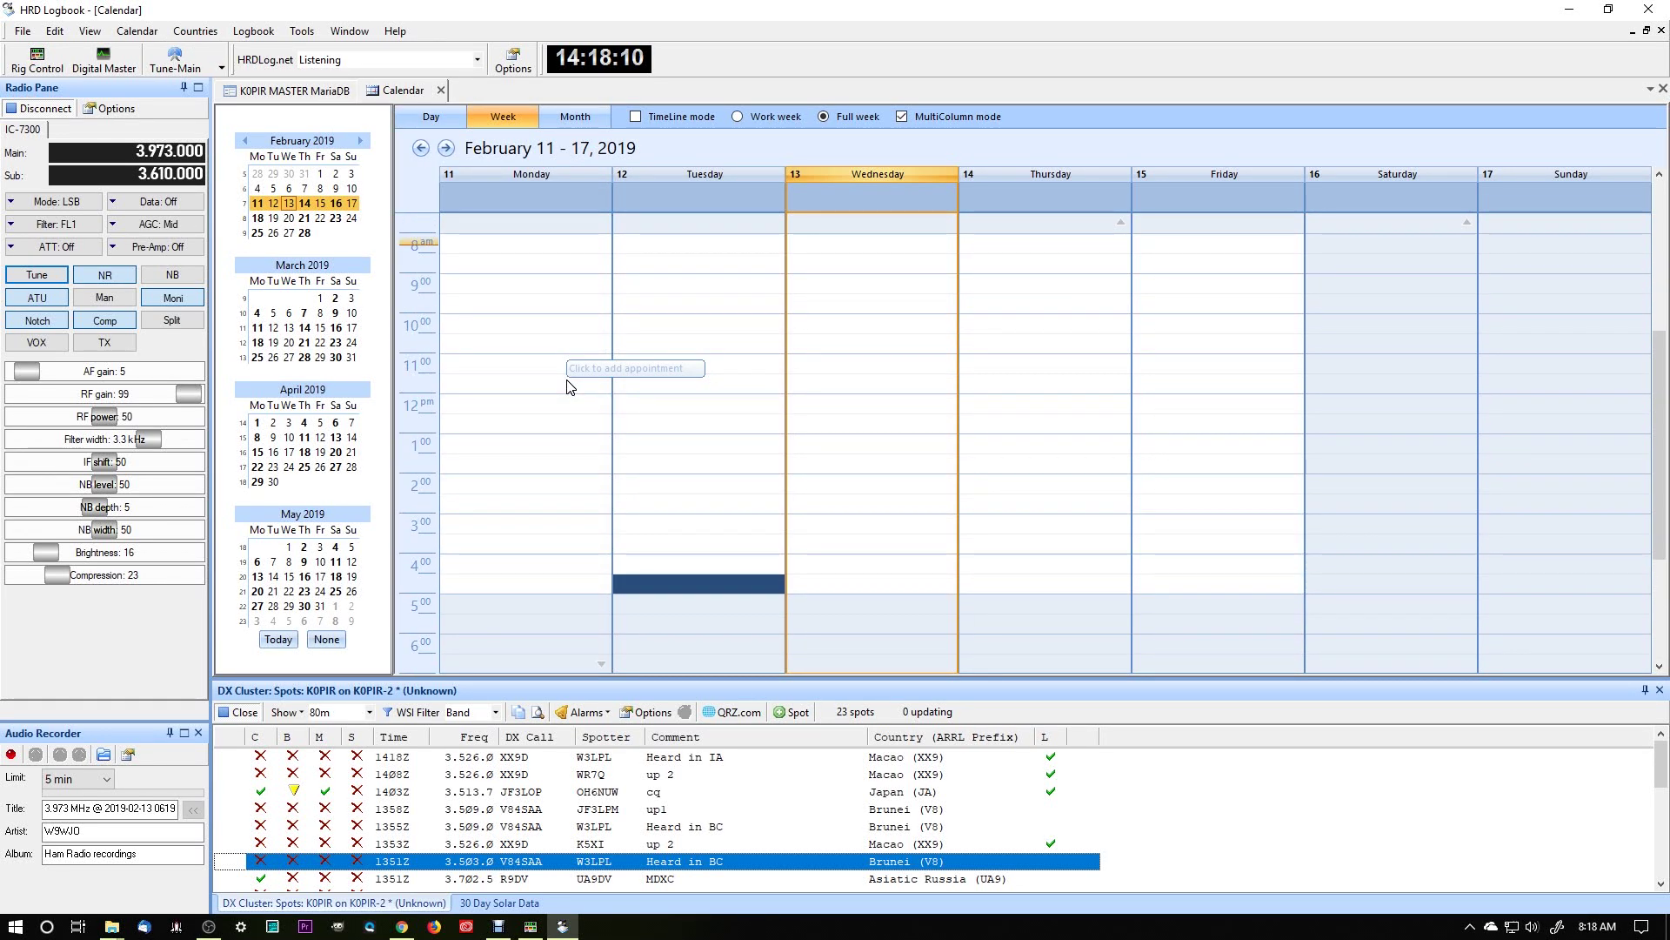
pyautogui.scroll(2, 566, 379)
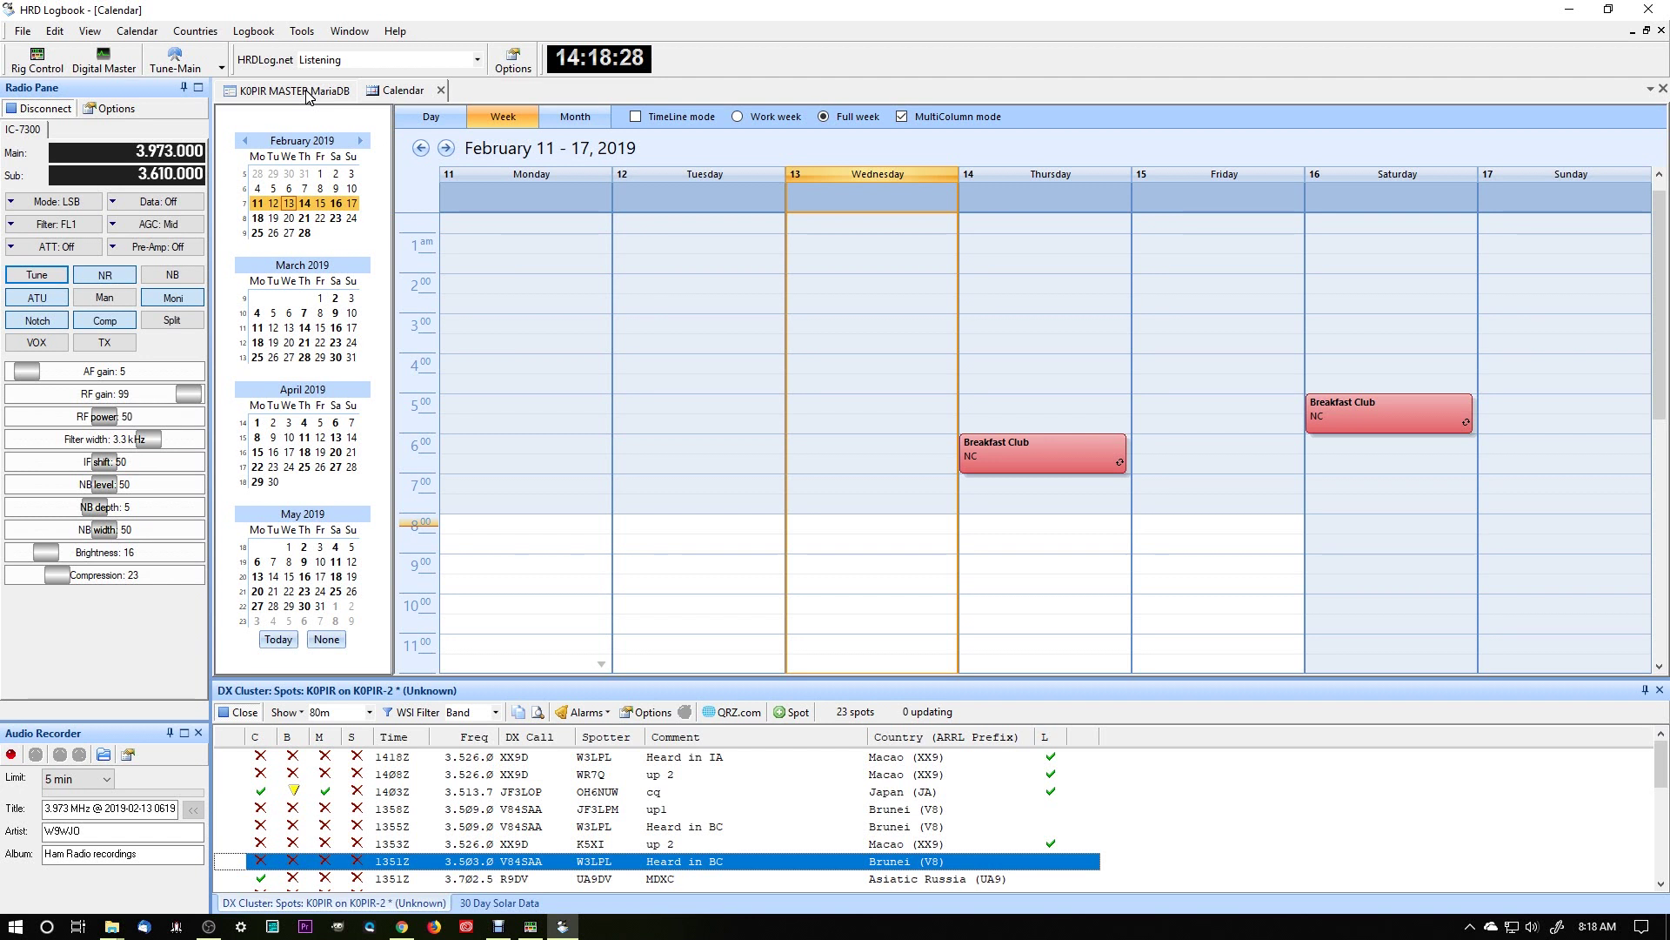
# Return to the K0PIR MASTER MariaDB logbook, narrow its Distance column, and hide and redisplay the filter options
pyautogui.click(309, 92)
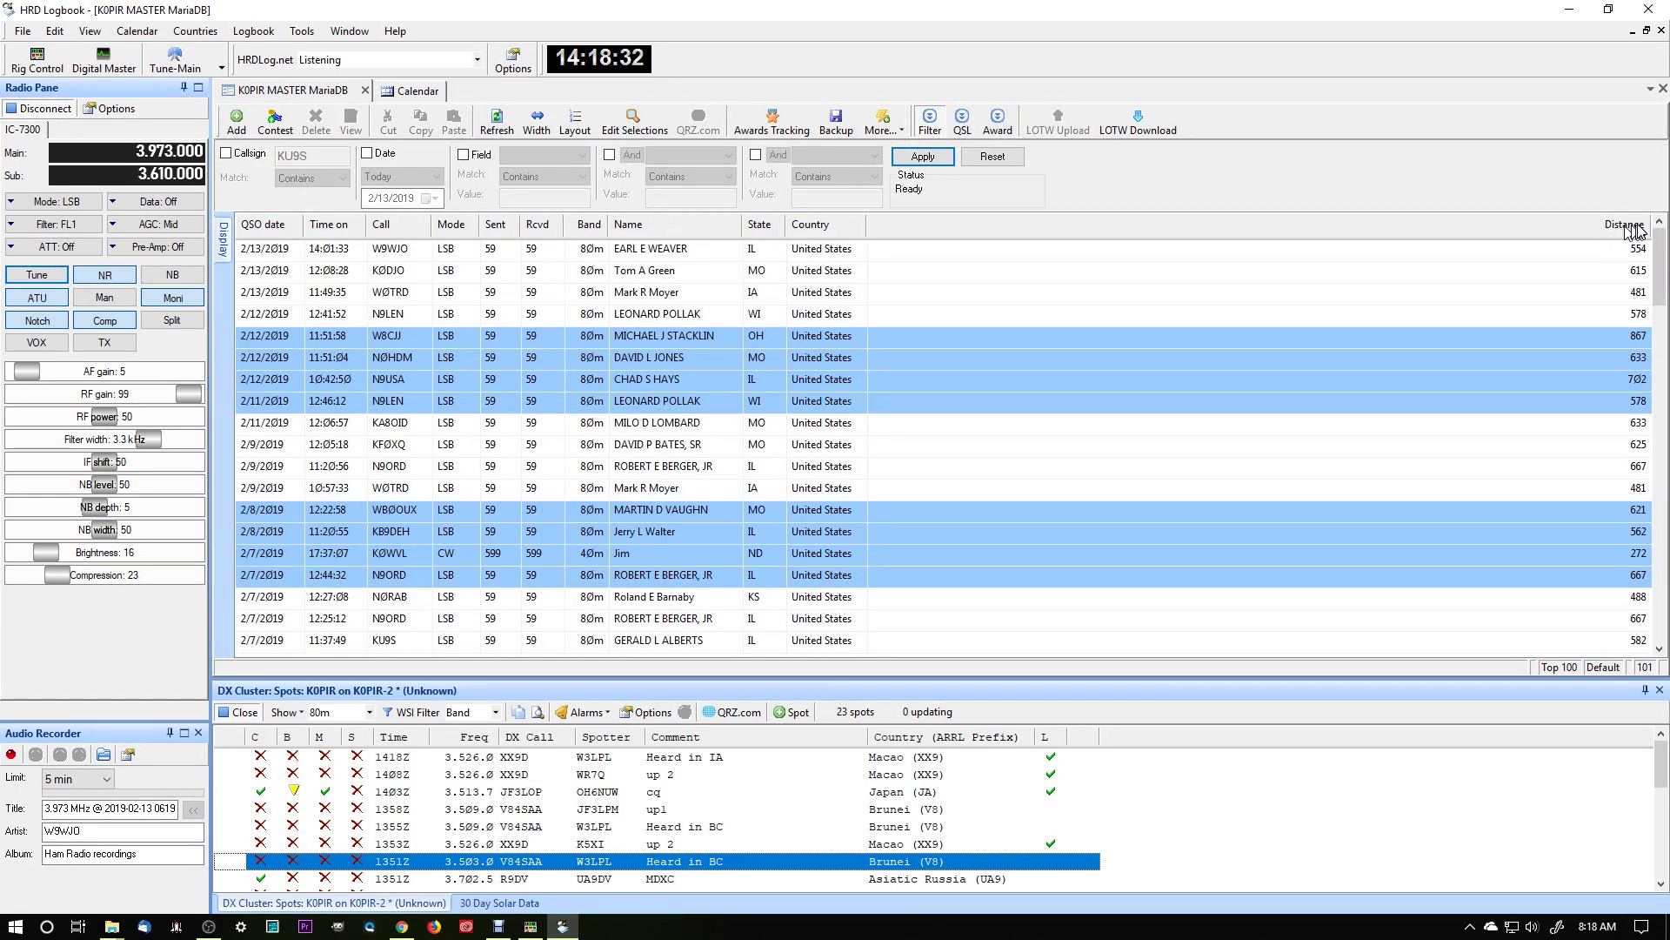
pyautogui.moveTo(1653, 225); pyautogui.dragTo(919, 221)
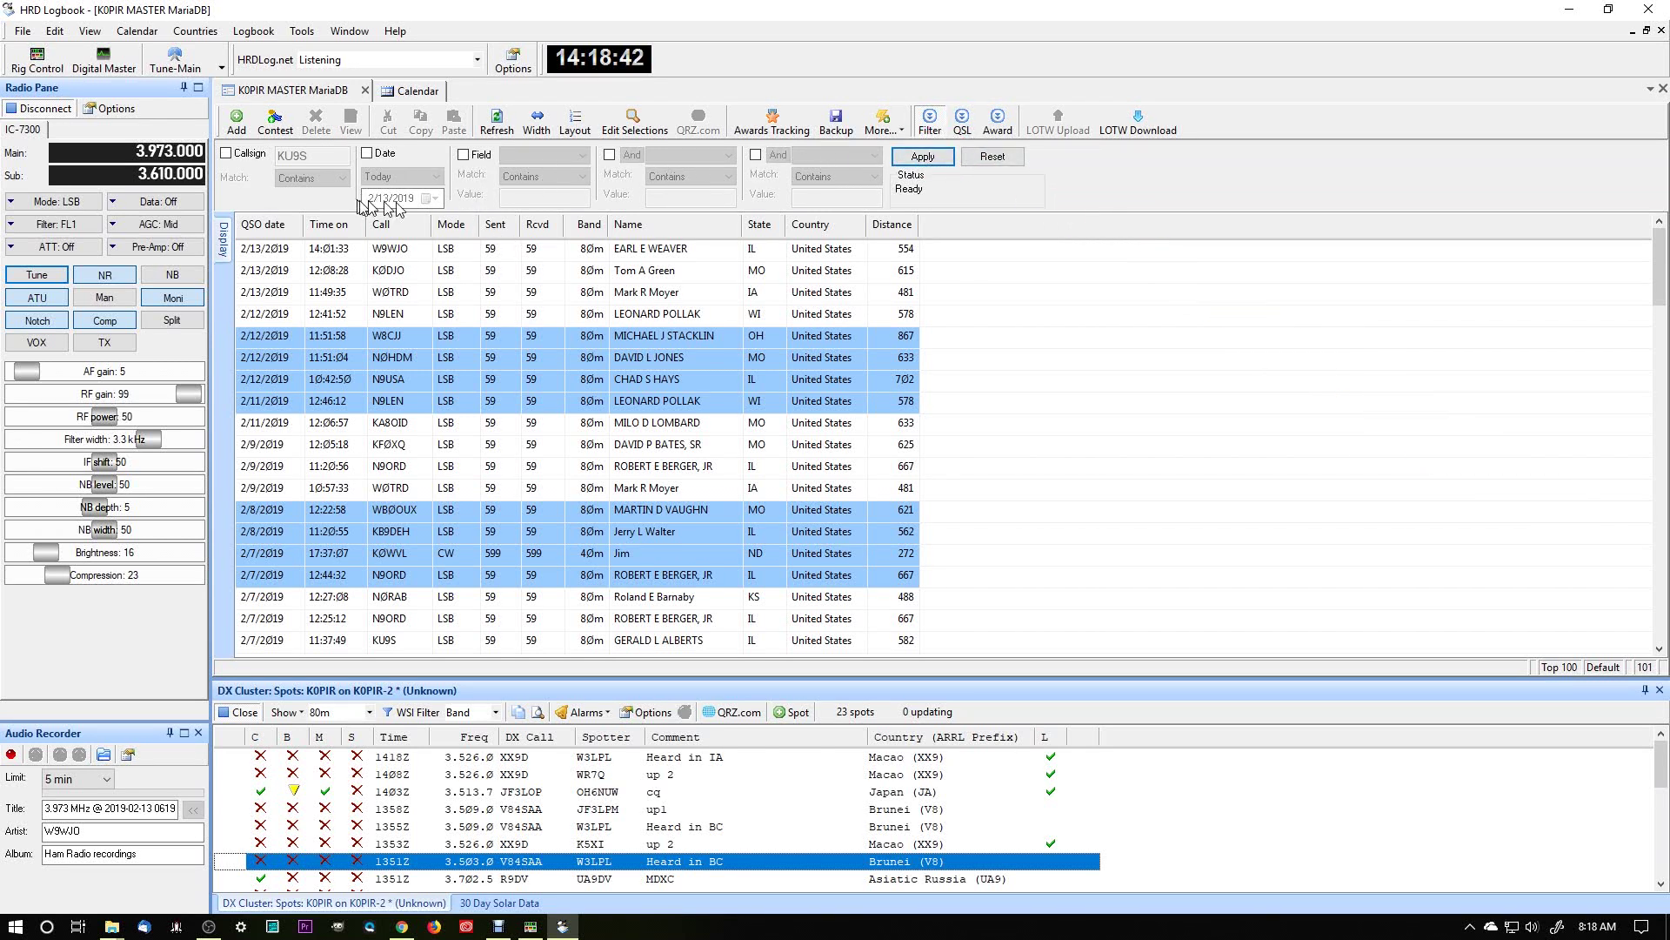
pyautogui.click(930, 122)
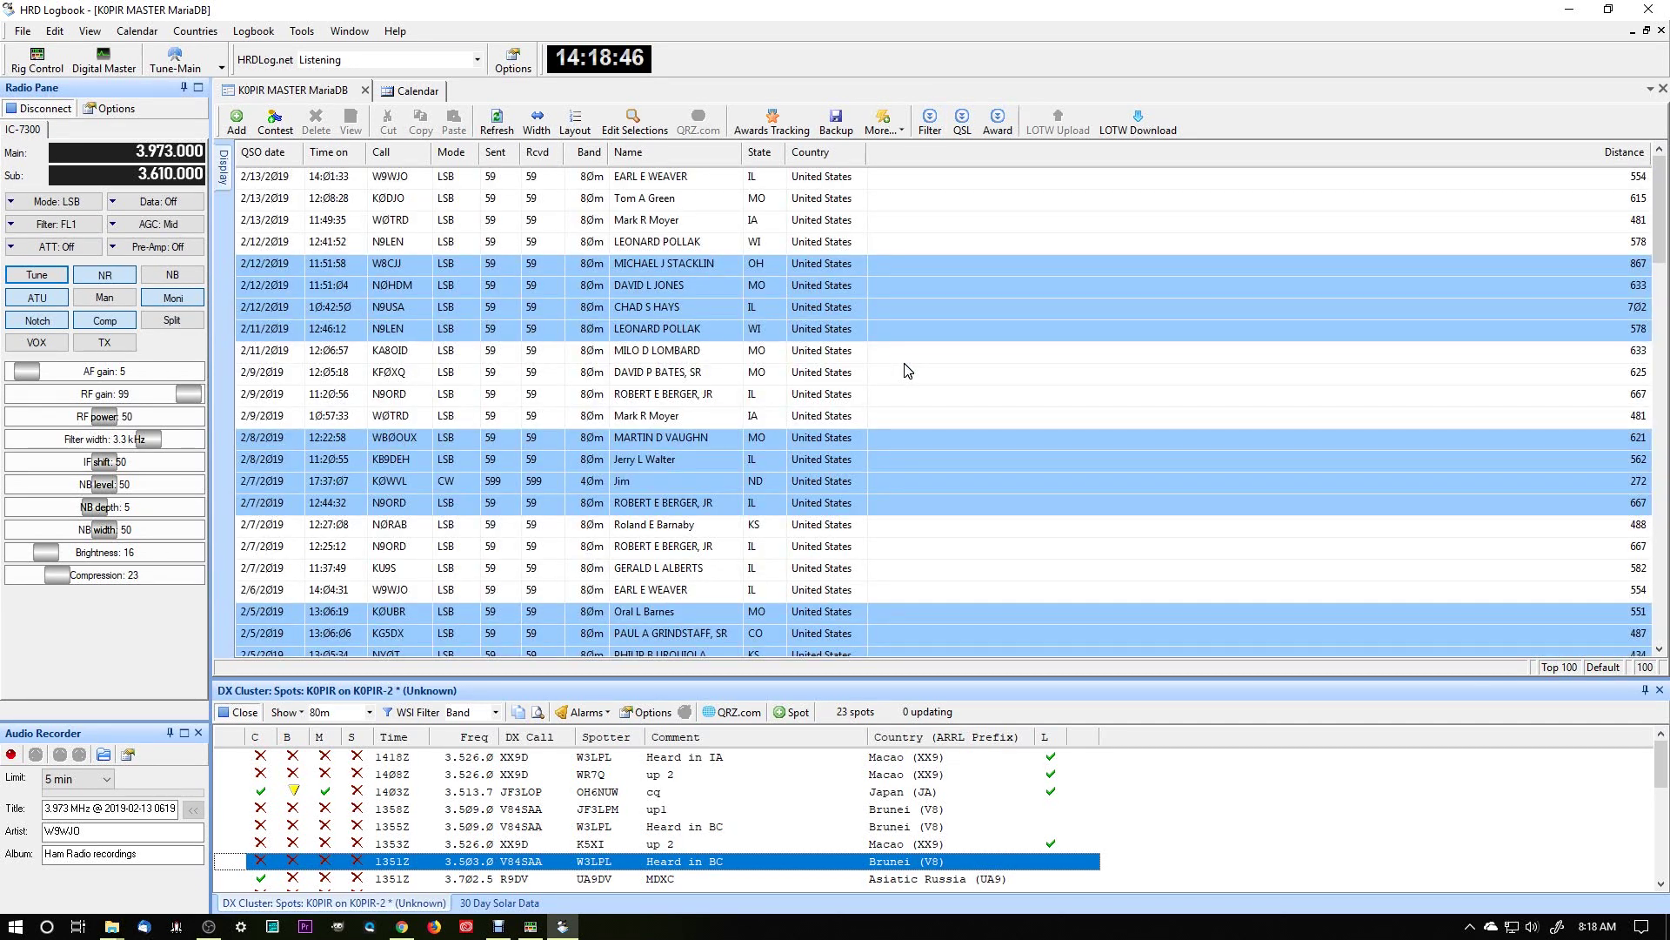
pyautogui.click(930, 122)
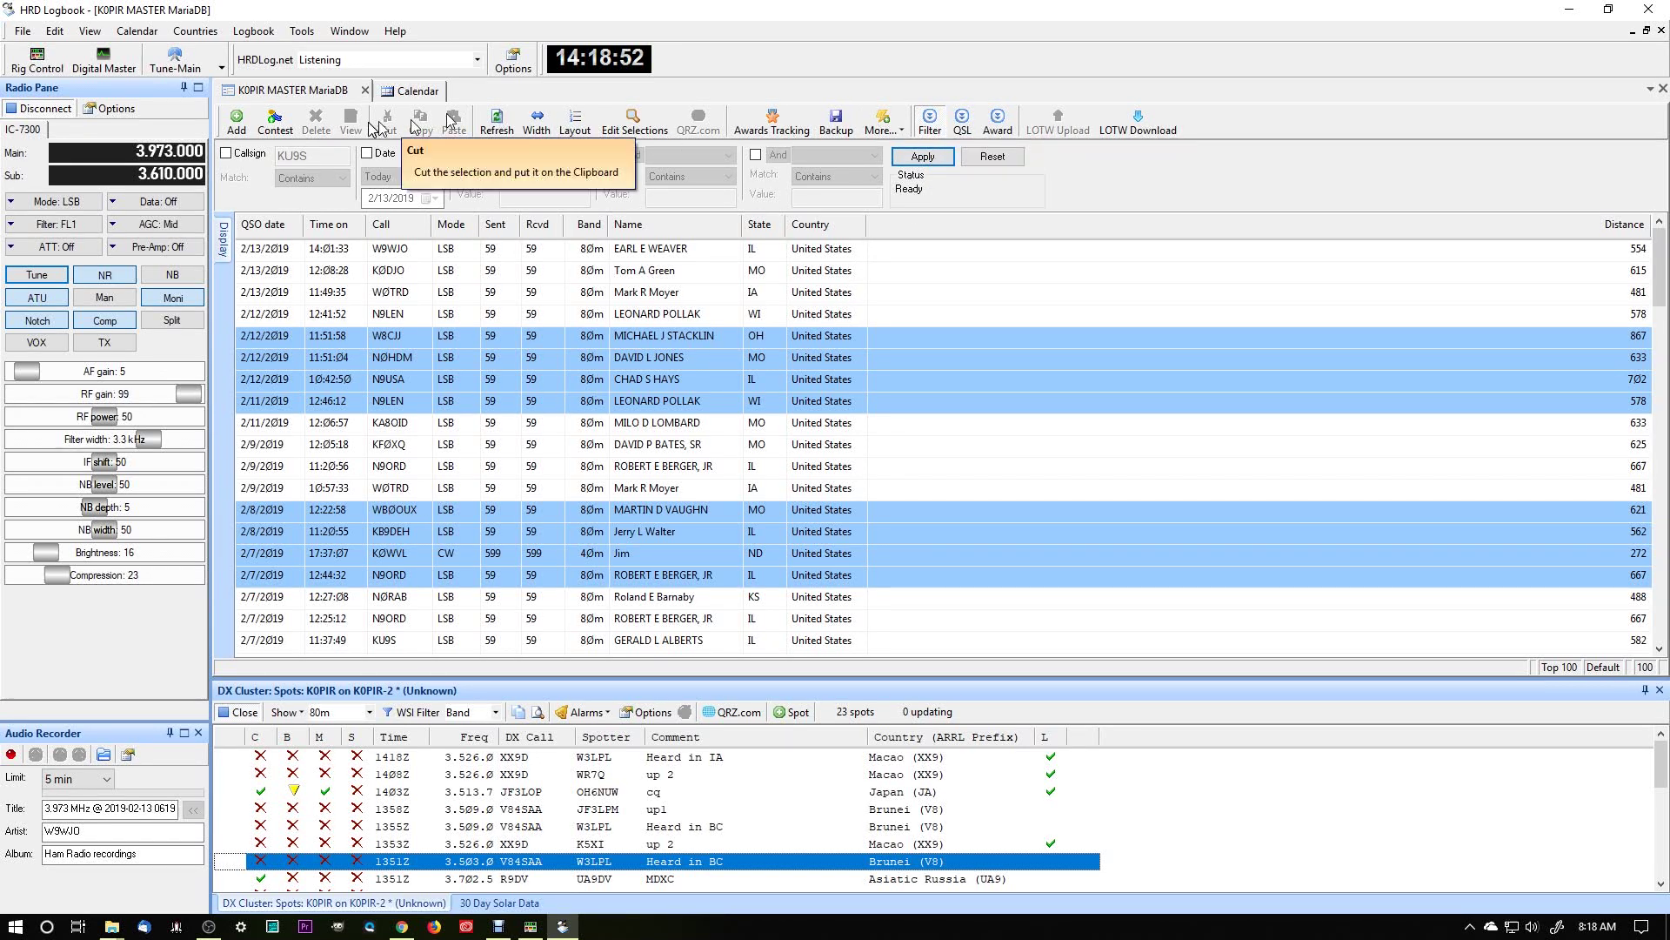
# Filter the logbook to contacts whose callsign contains W9WJO, and remove the callsign filter again
pyautogui.click(233, 159)
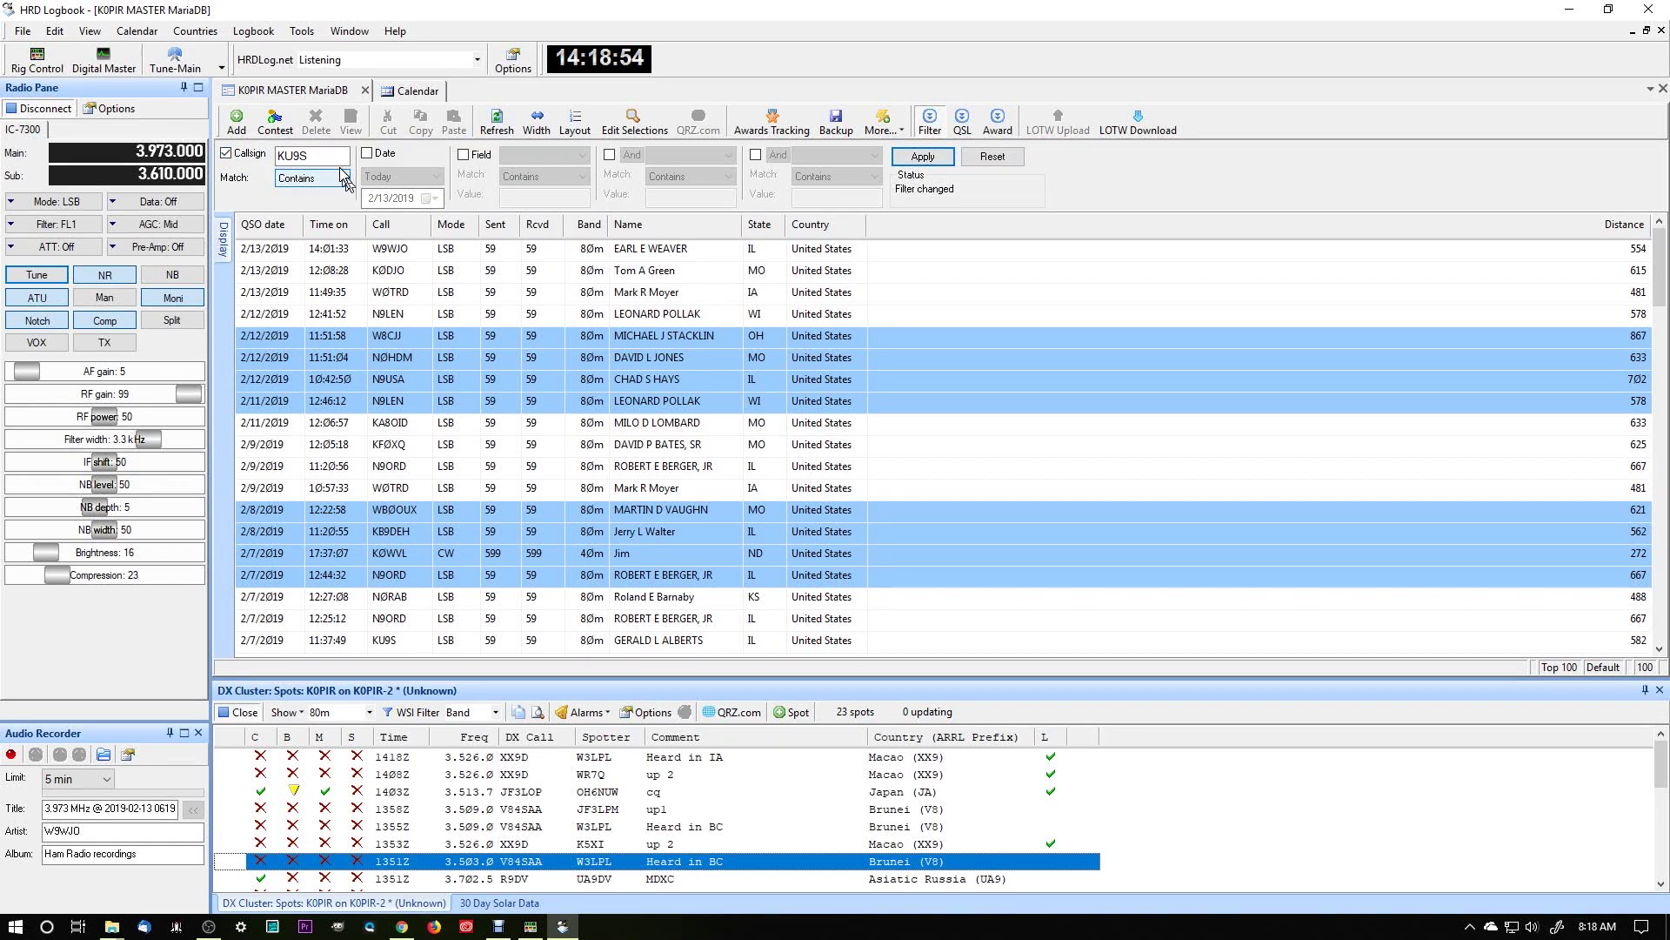
pyautogui.press('Tab')
pyautogui.write('W9WJO')
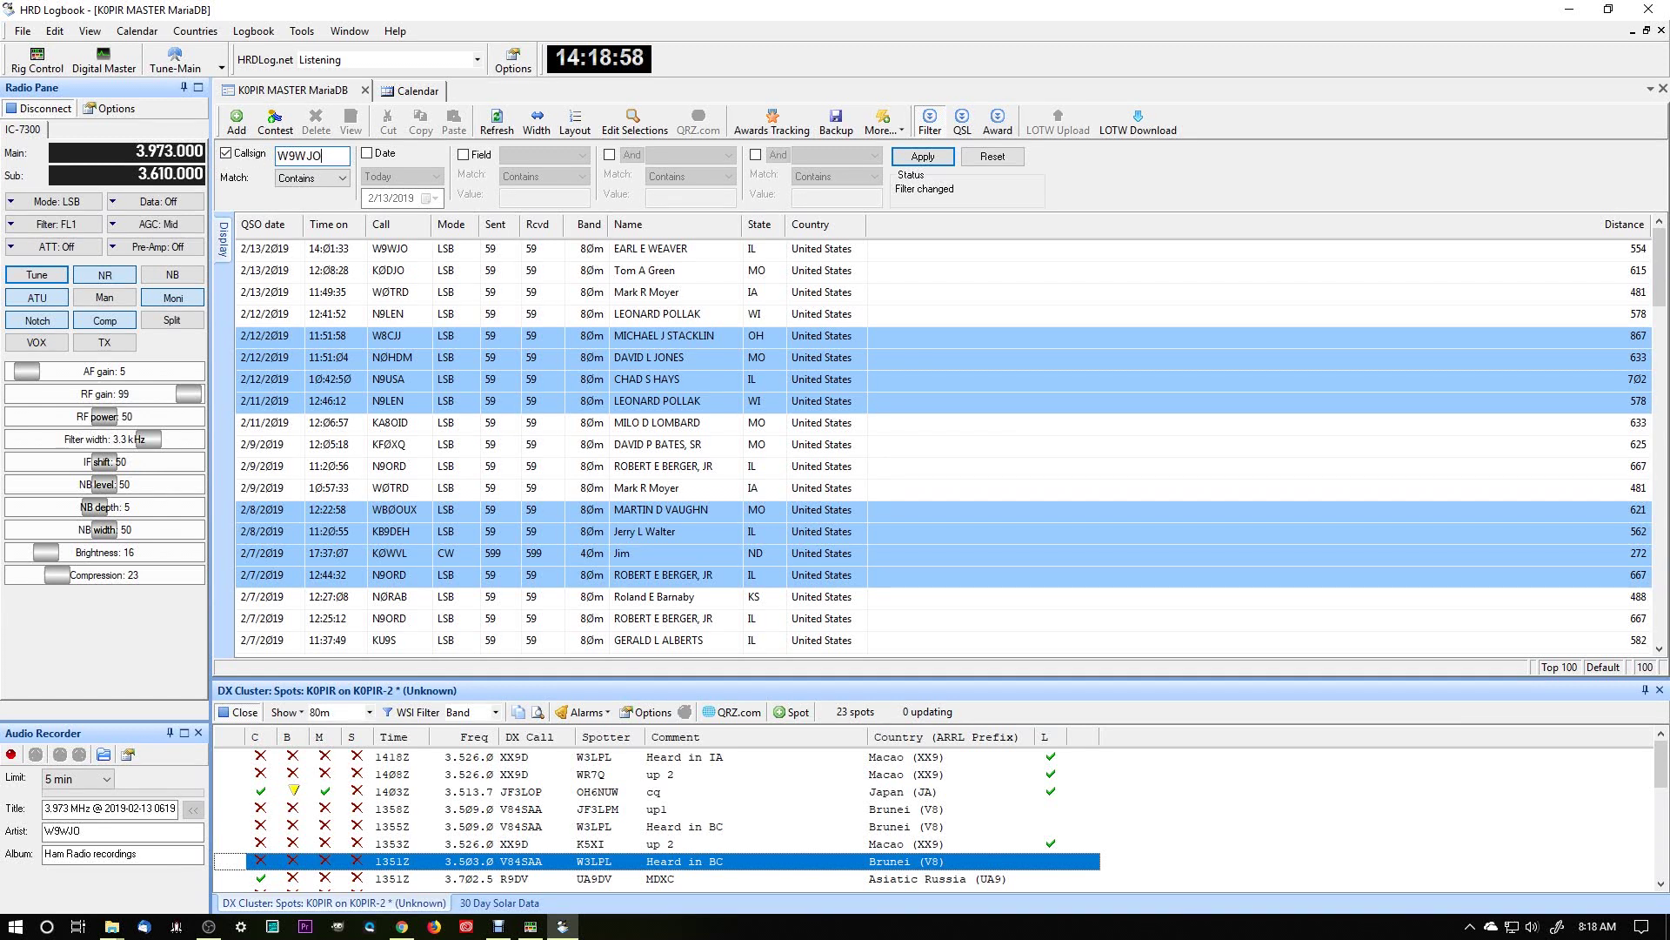
pyautogui.click(923, 157)
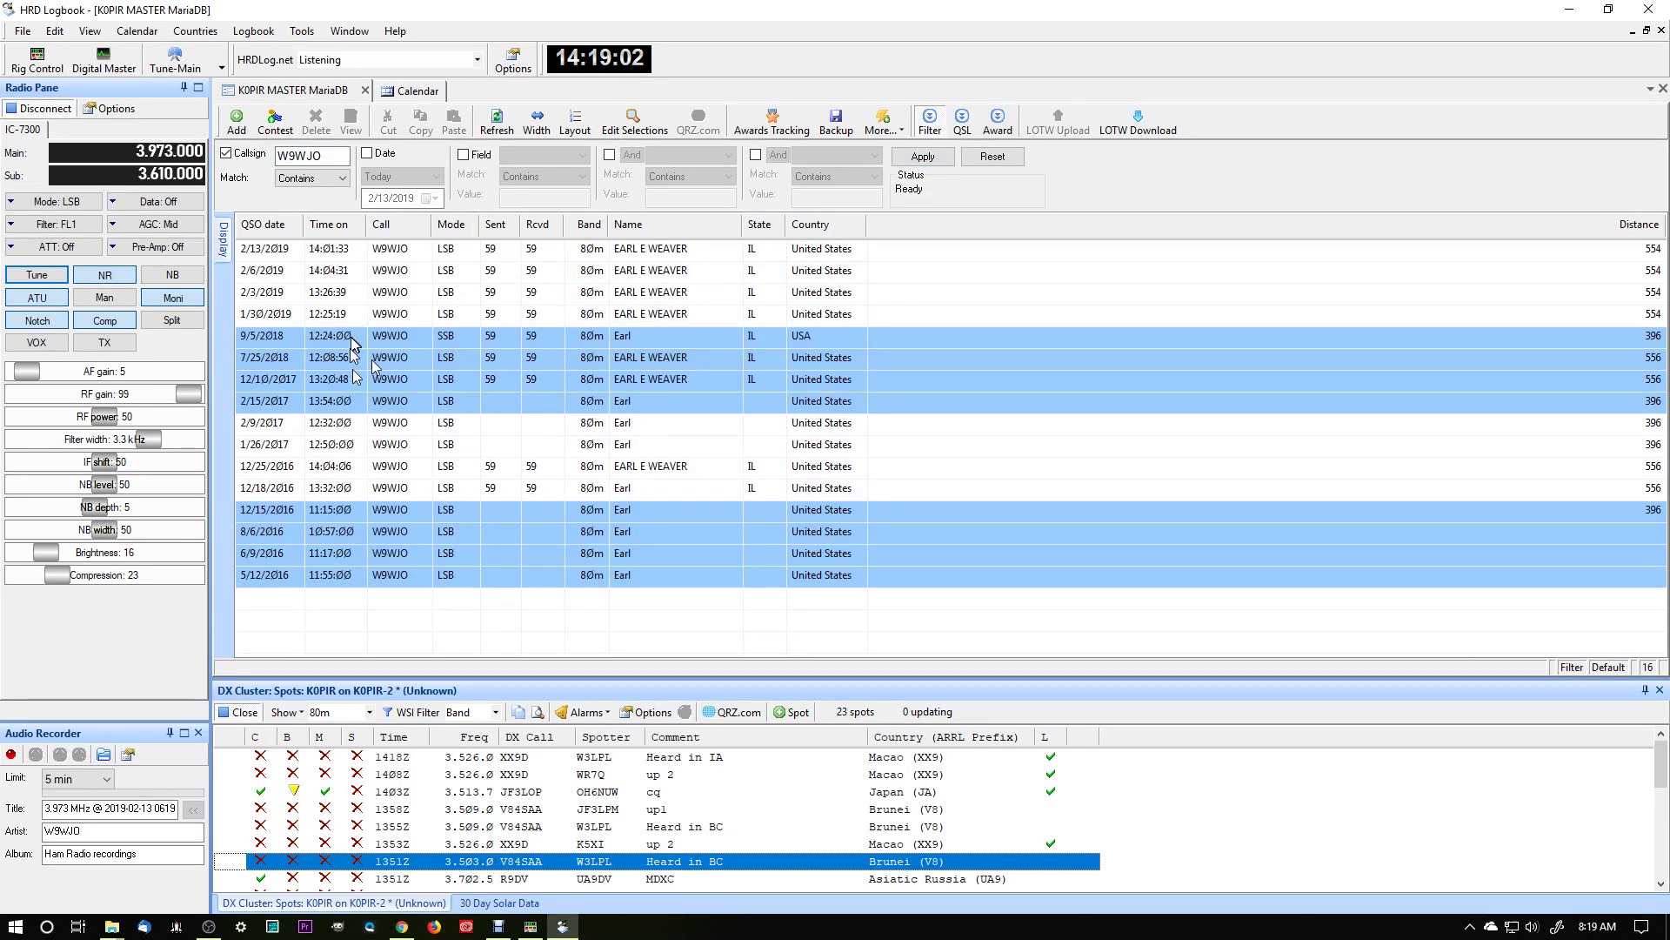
pyautogui.click(227, 153)
pyautogui.click(923, 157)
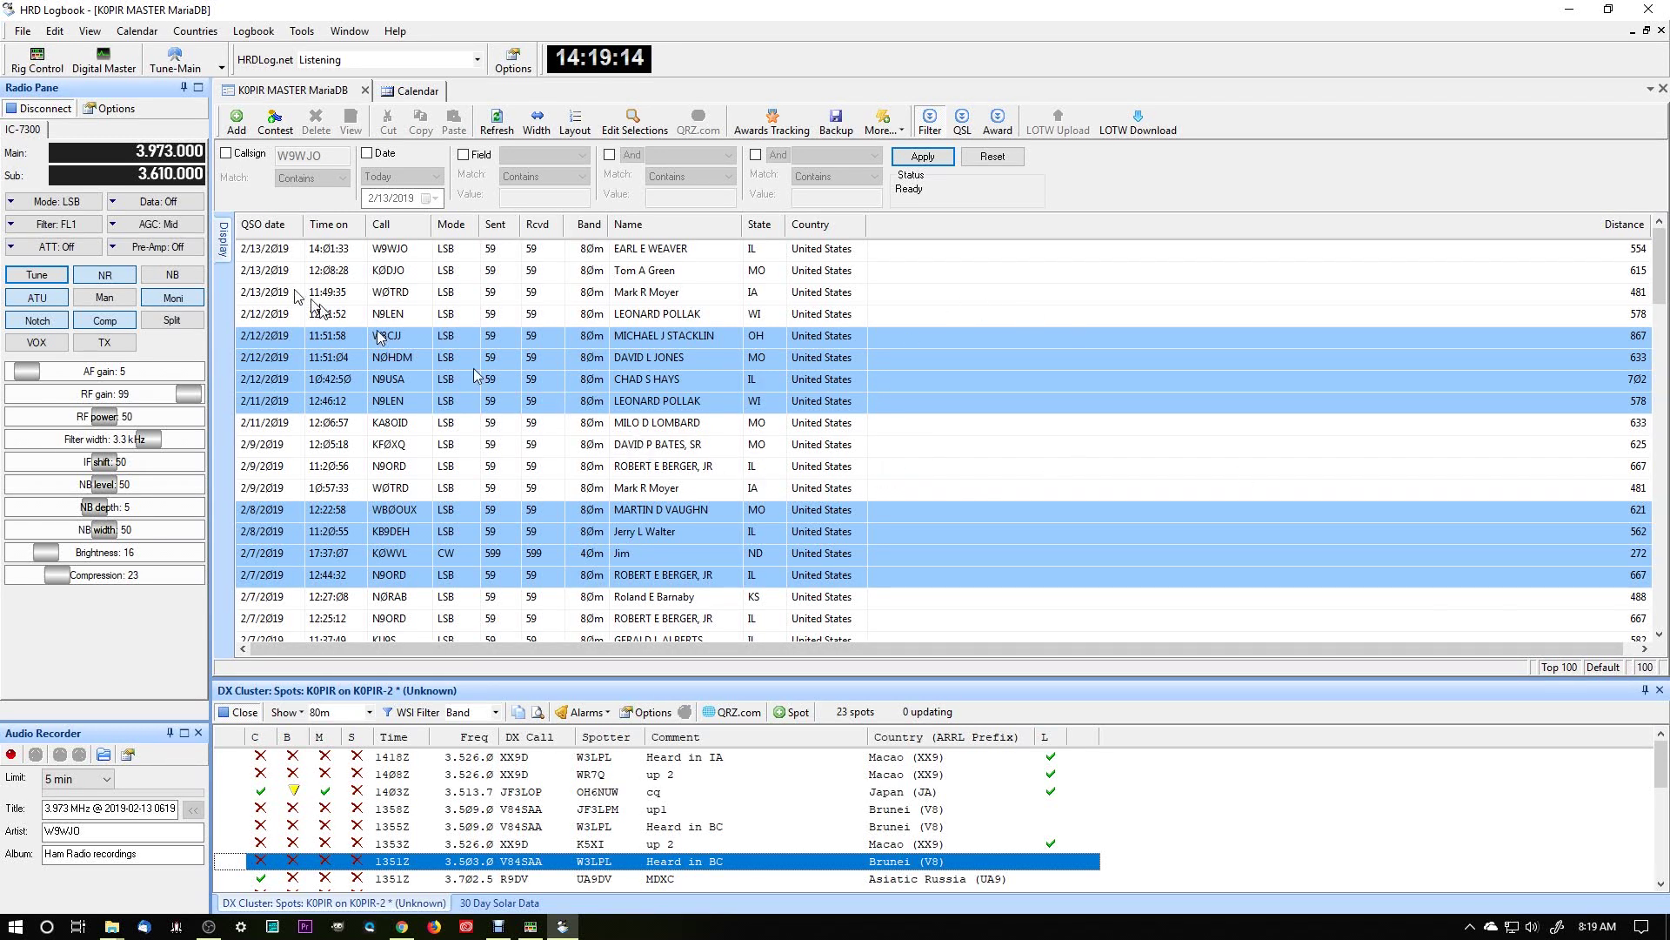
# Switch the logbook's Display selection to All and back to Top 100, and narrow the Distance column
pyautogui.moveTo(223, 252)
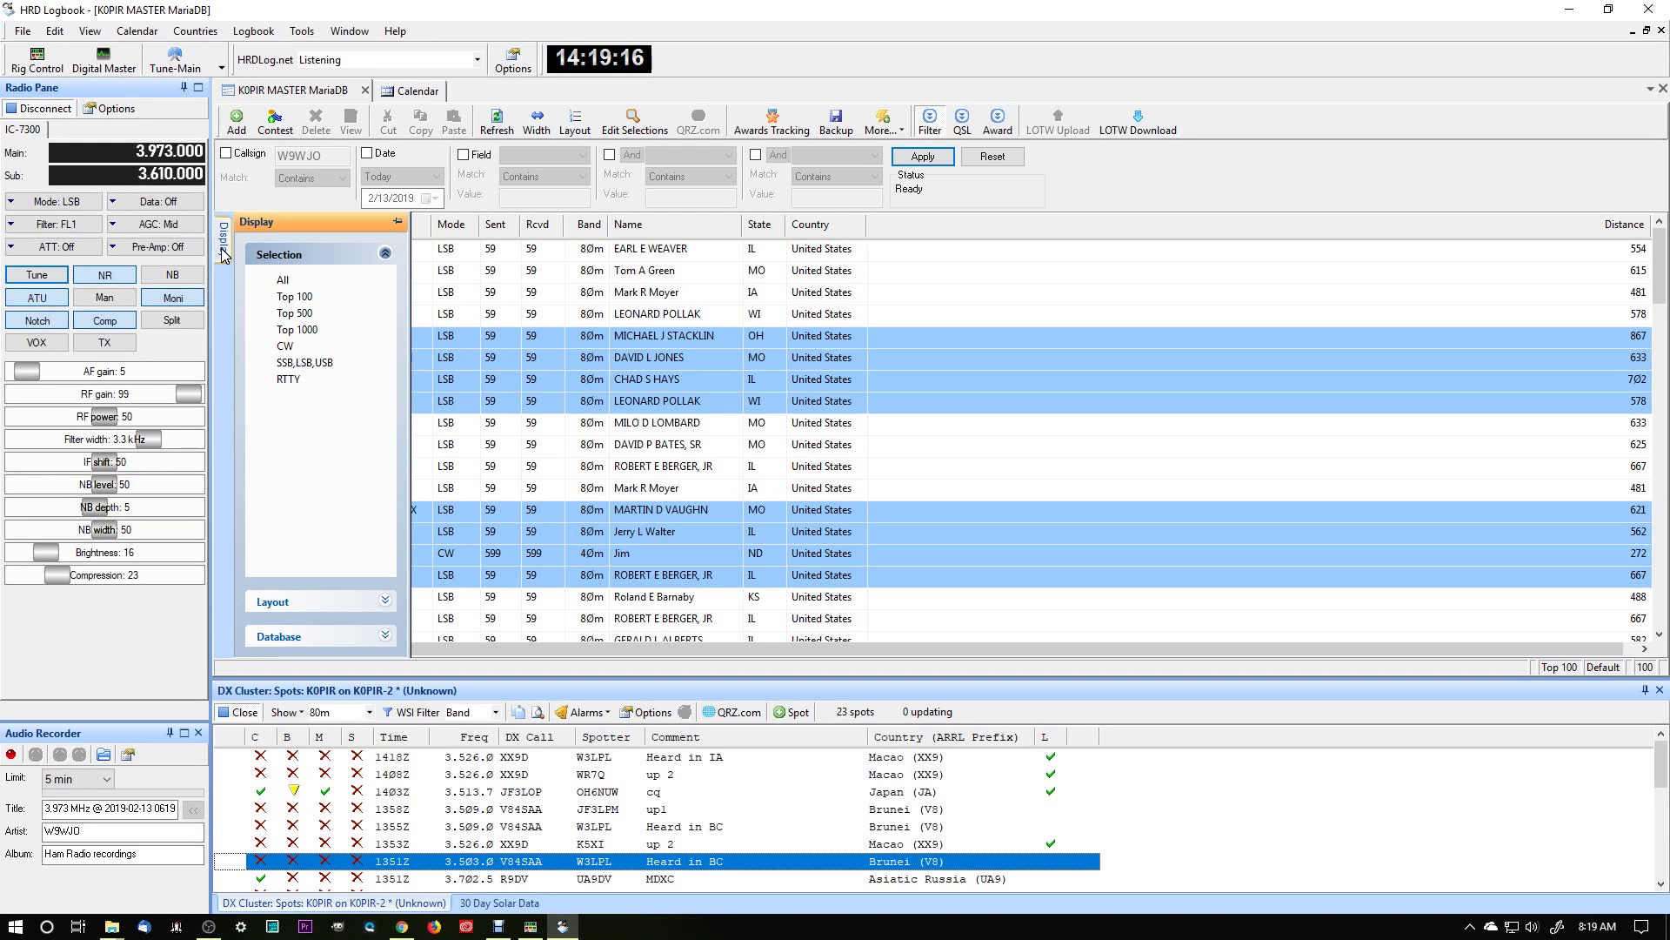
pyautogui.click(287, 282)
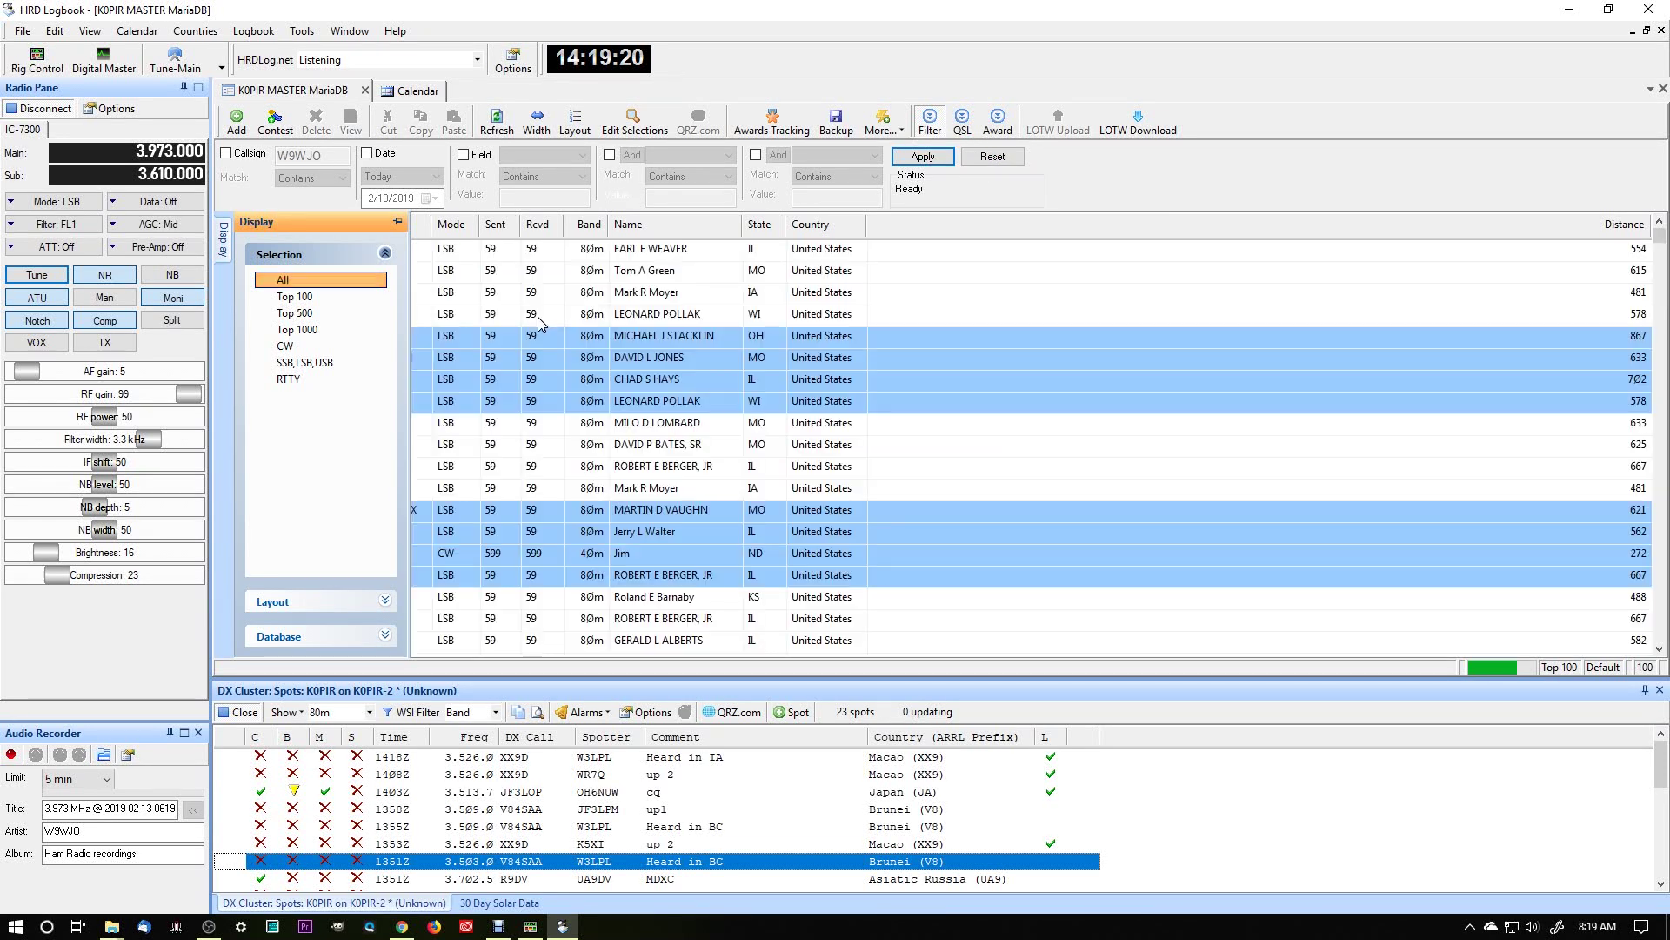
pyautogui.click(295, 301)
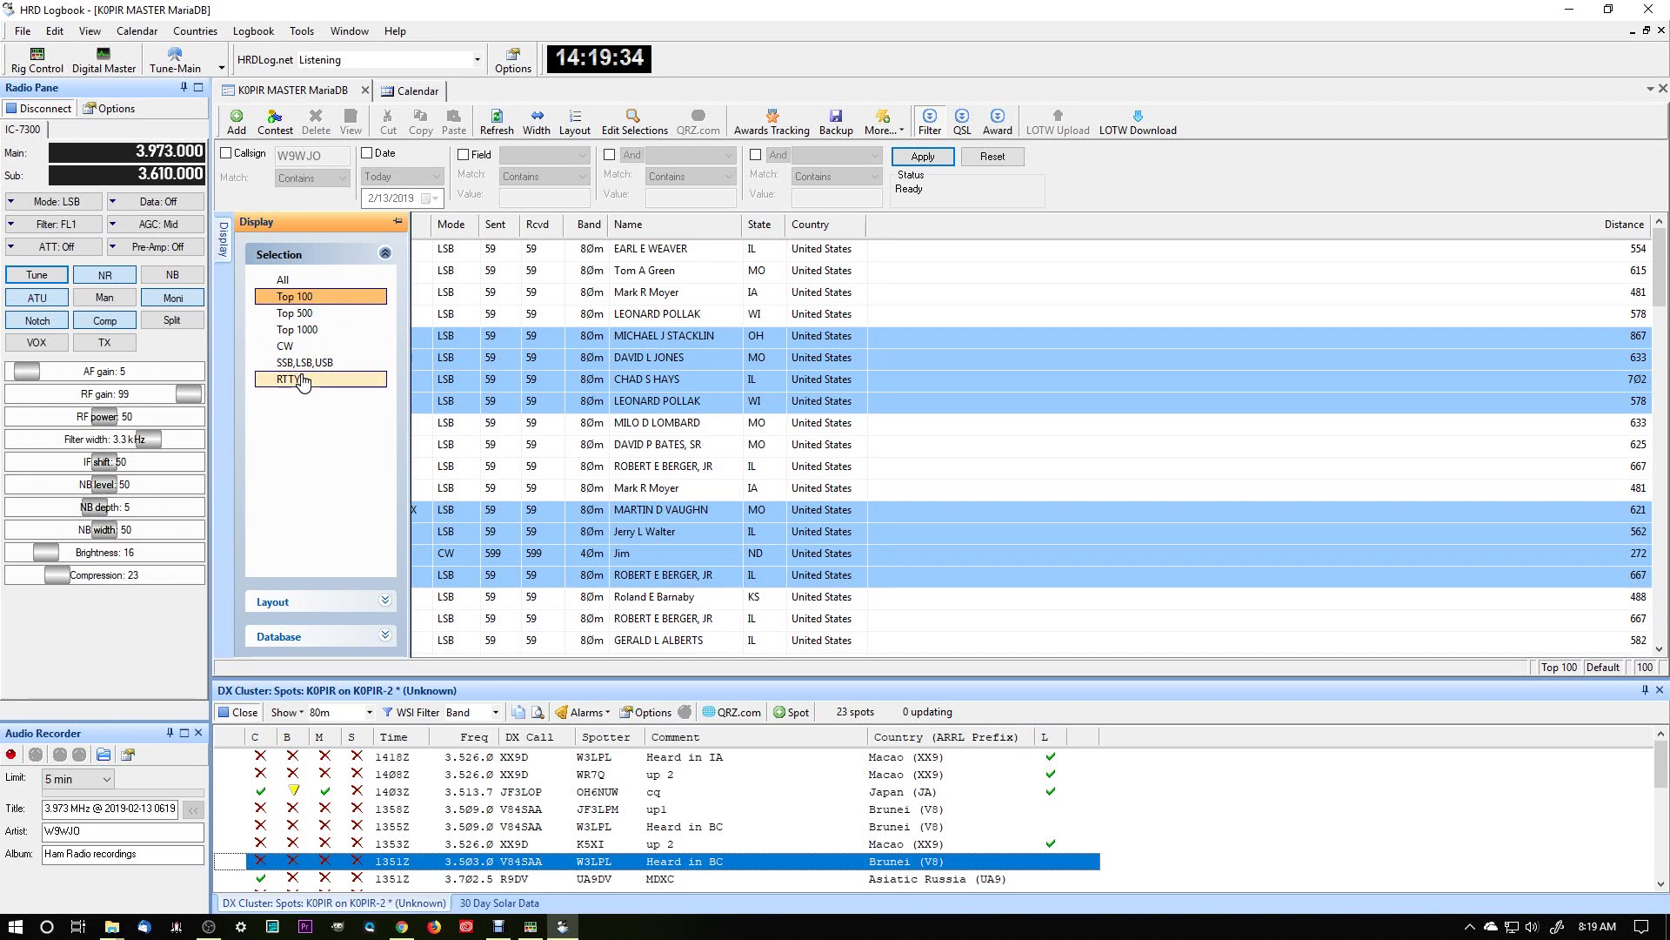
pyautogui.click(397, 223)
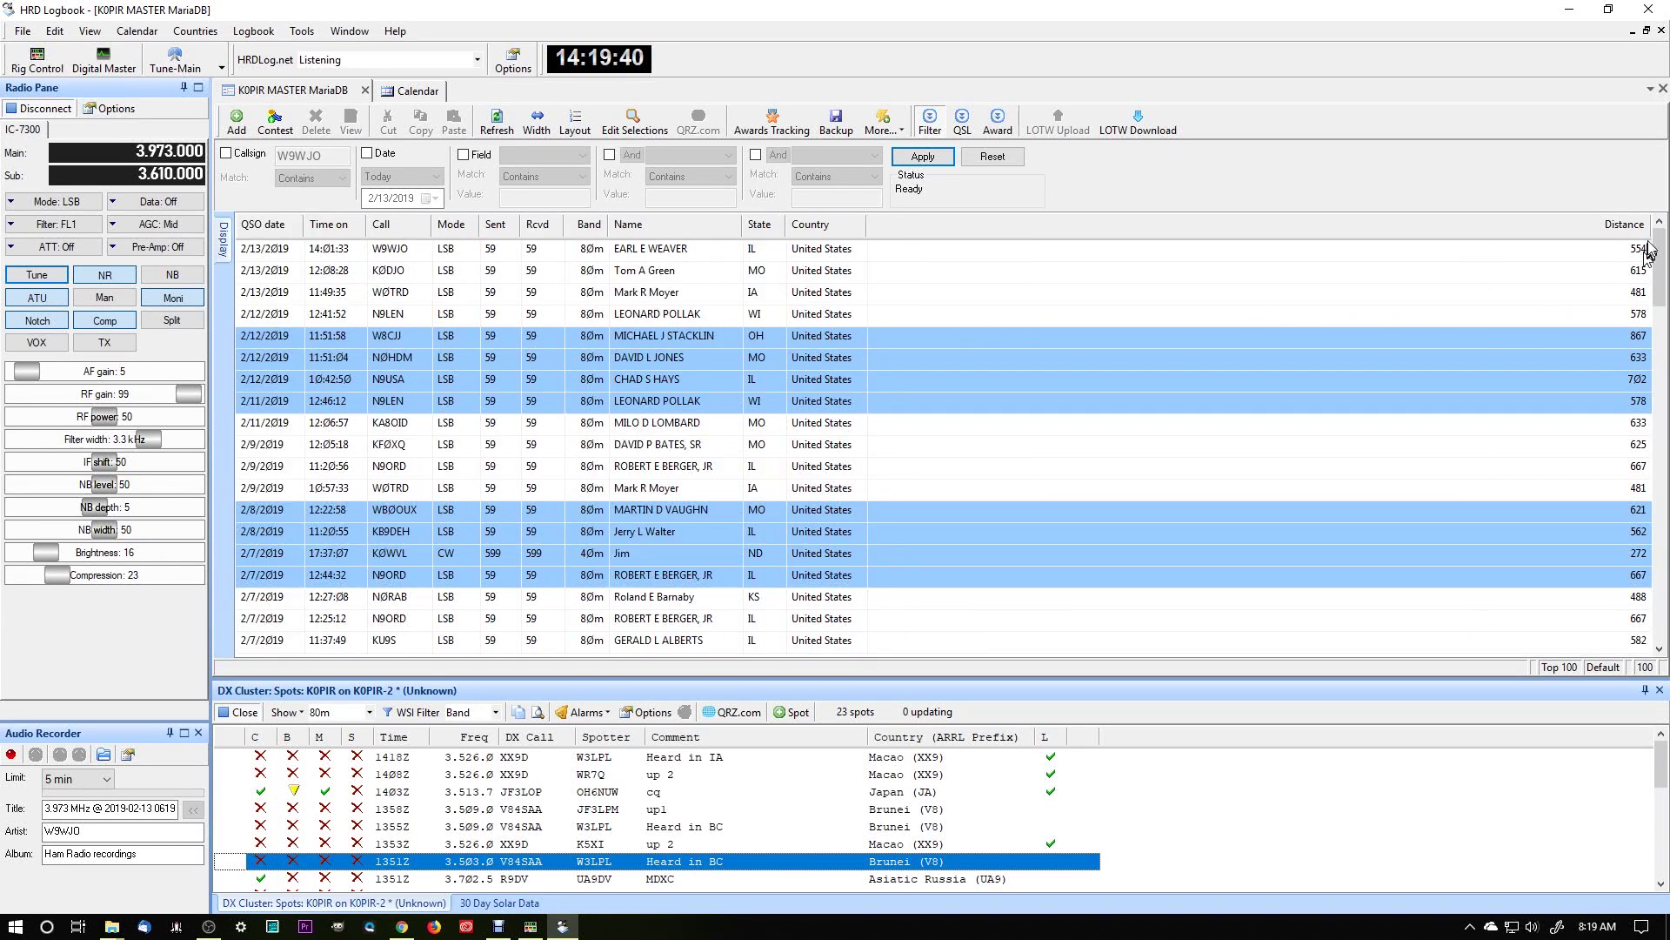
pyautogui.moveTo(1651, 228); pyautogui.dragTo(942, 245)
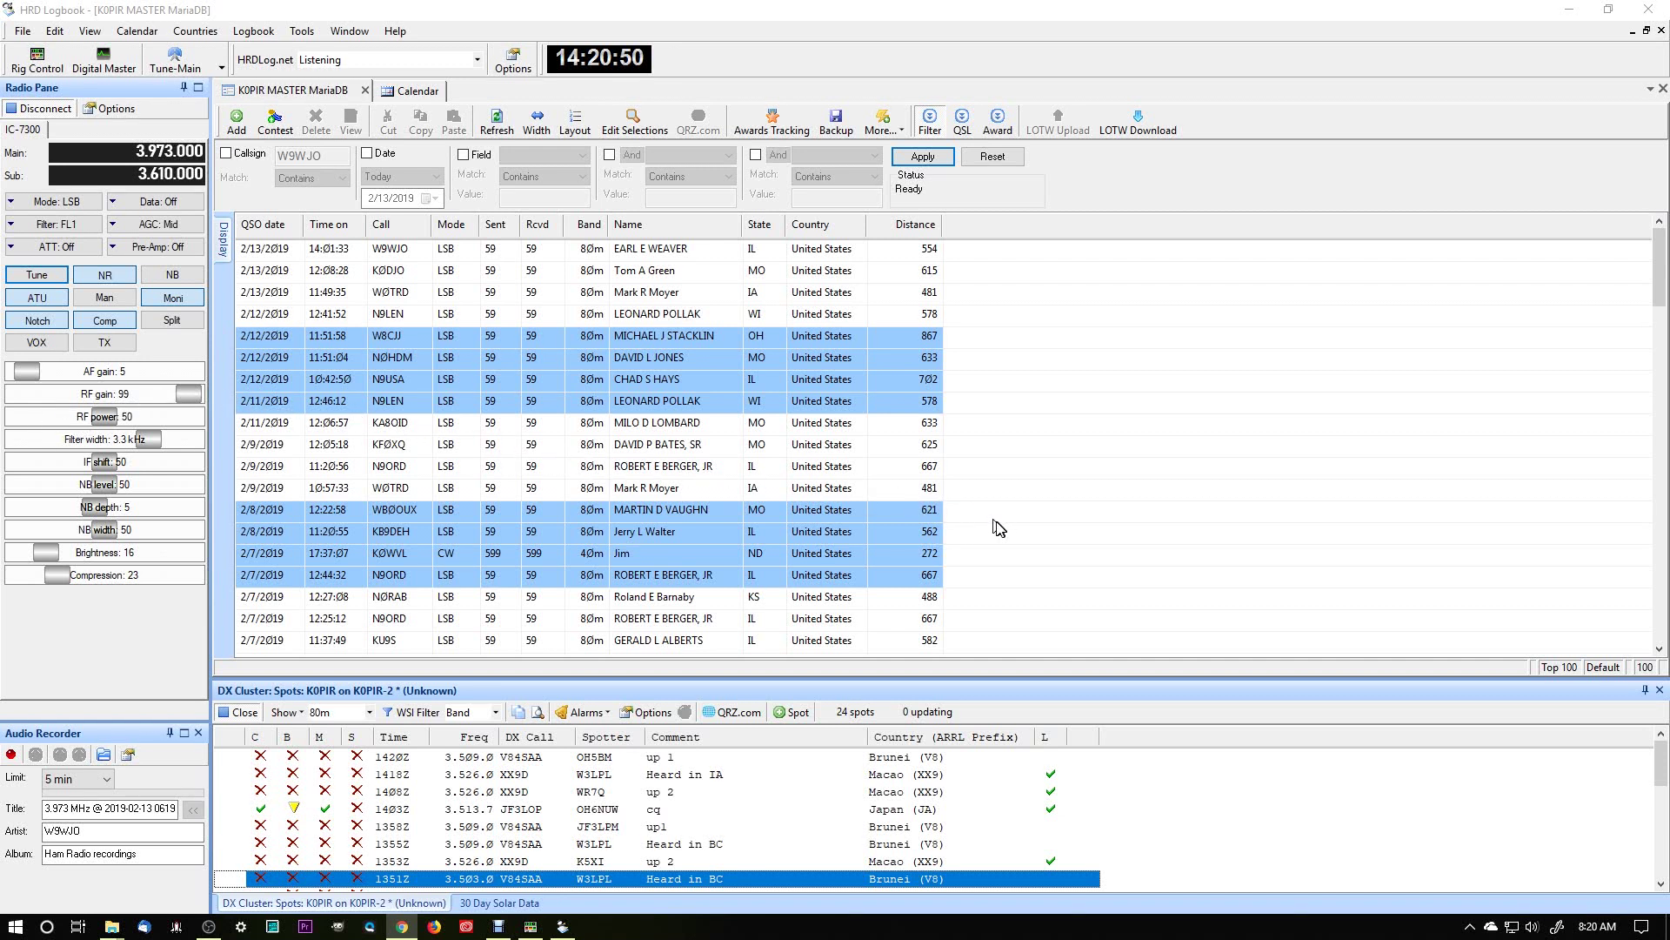
# Pin the Display pane open, return it to auto-hide, and narrow the logbook's Distance column
pyautogui.moveTo(227, 249)
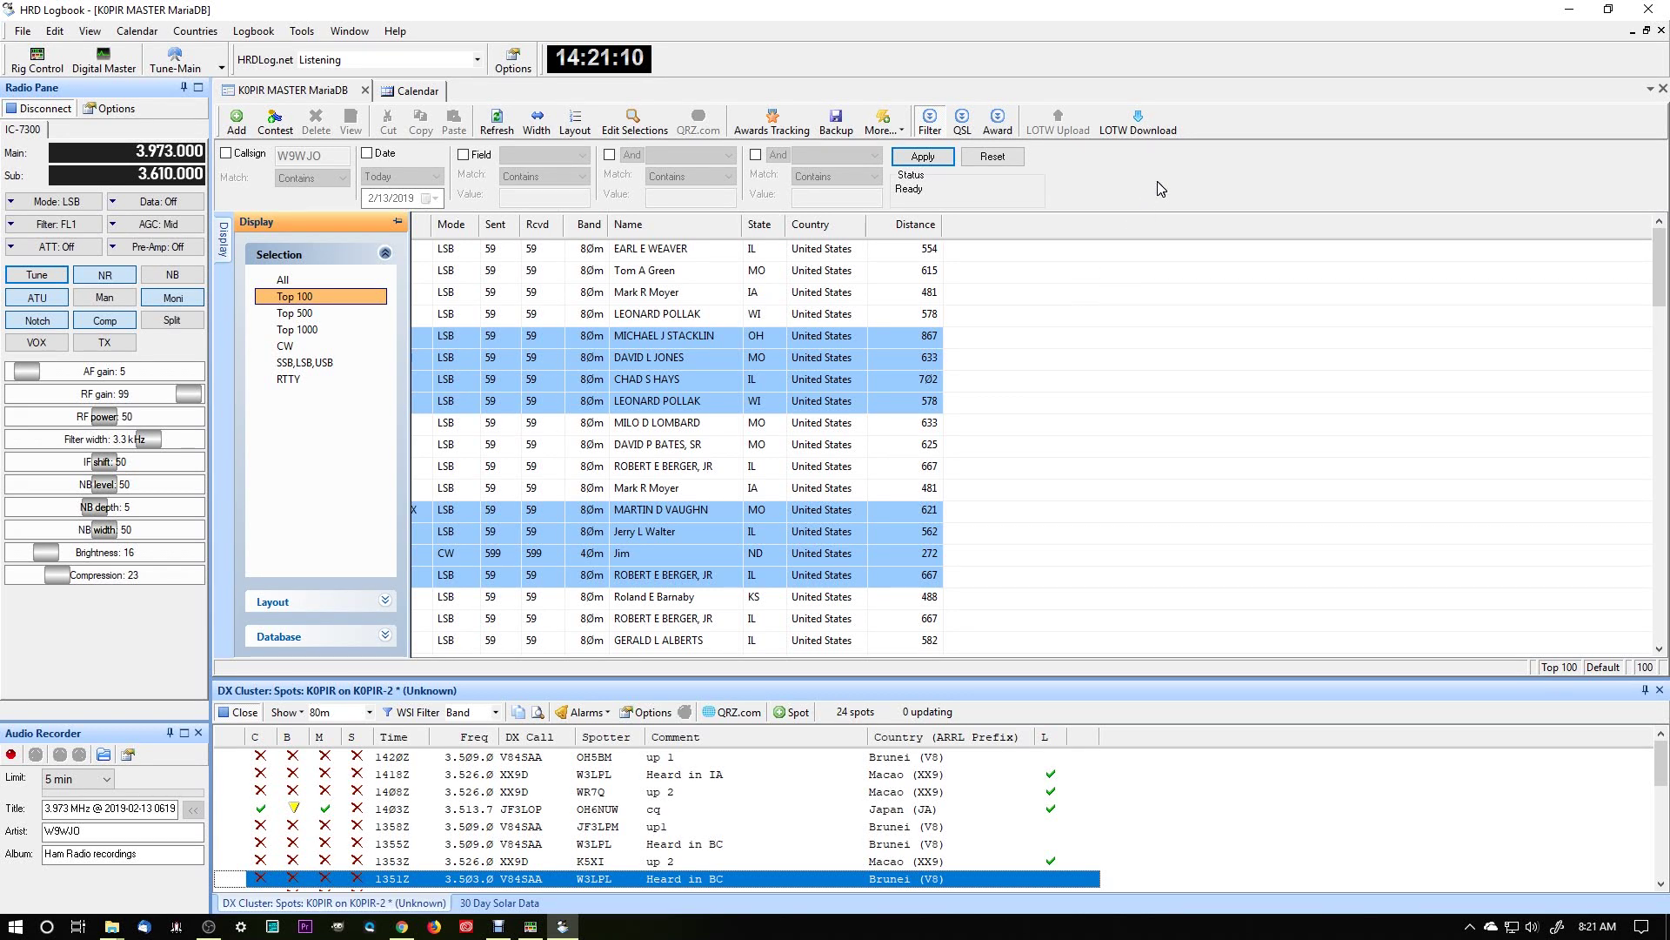
pyautogui.moveTo(409, 233); pyautogui.dragTo(397, 235)
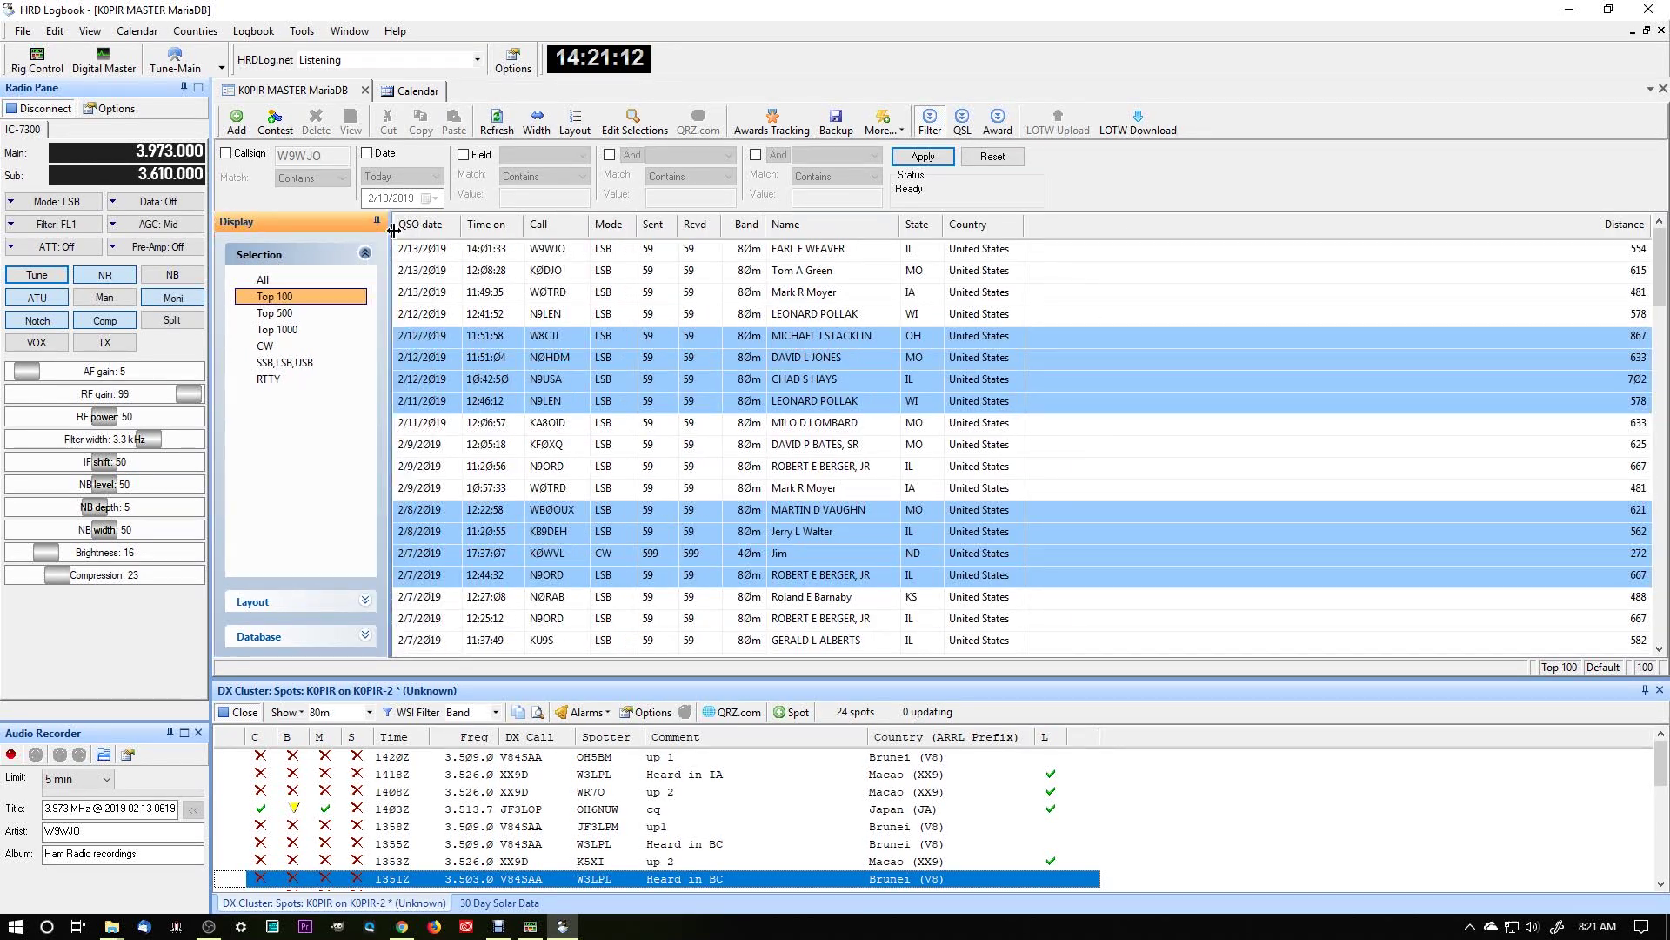
pyautogui.click(377, 222)
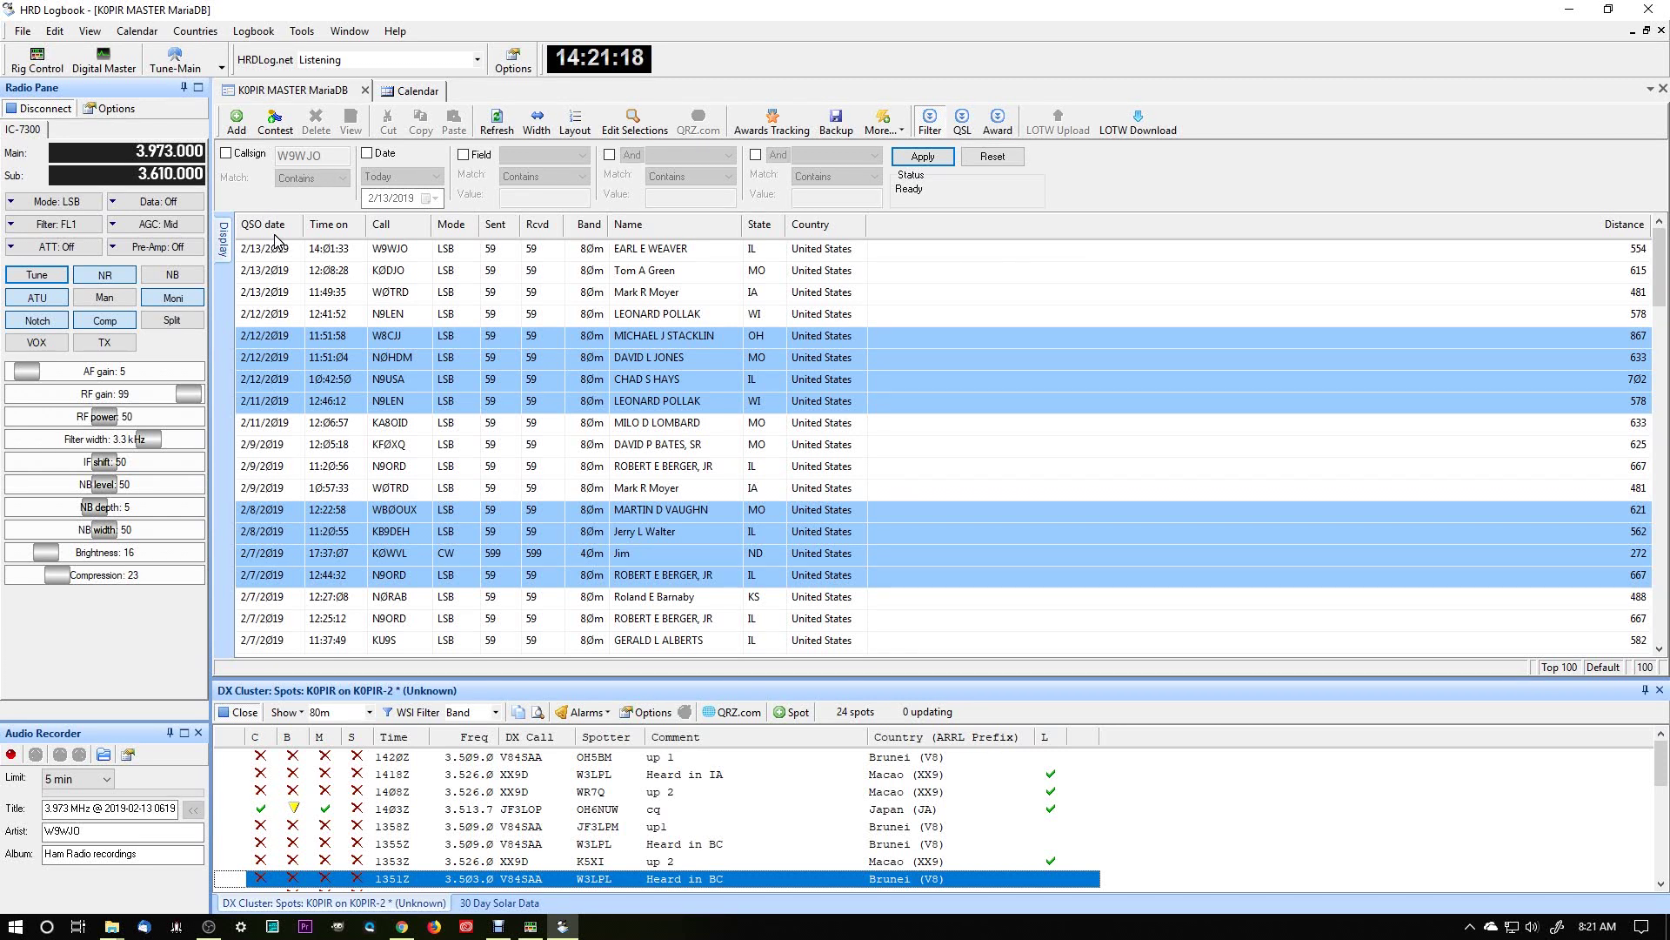
pyautogui.moveTo(1650, 217); pyautogui.dragTo(942, 253)
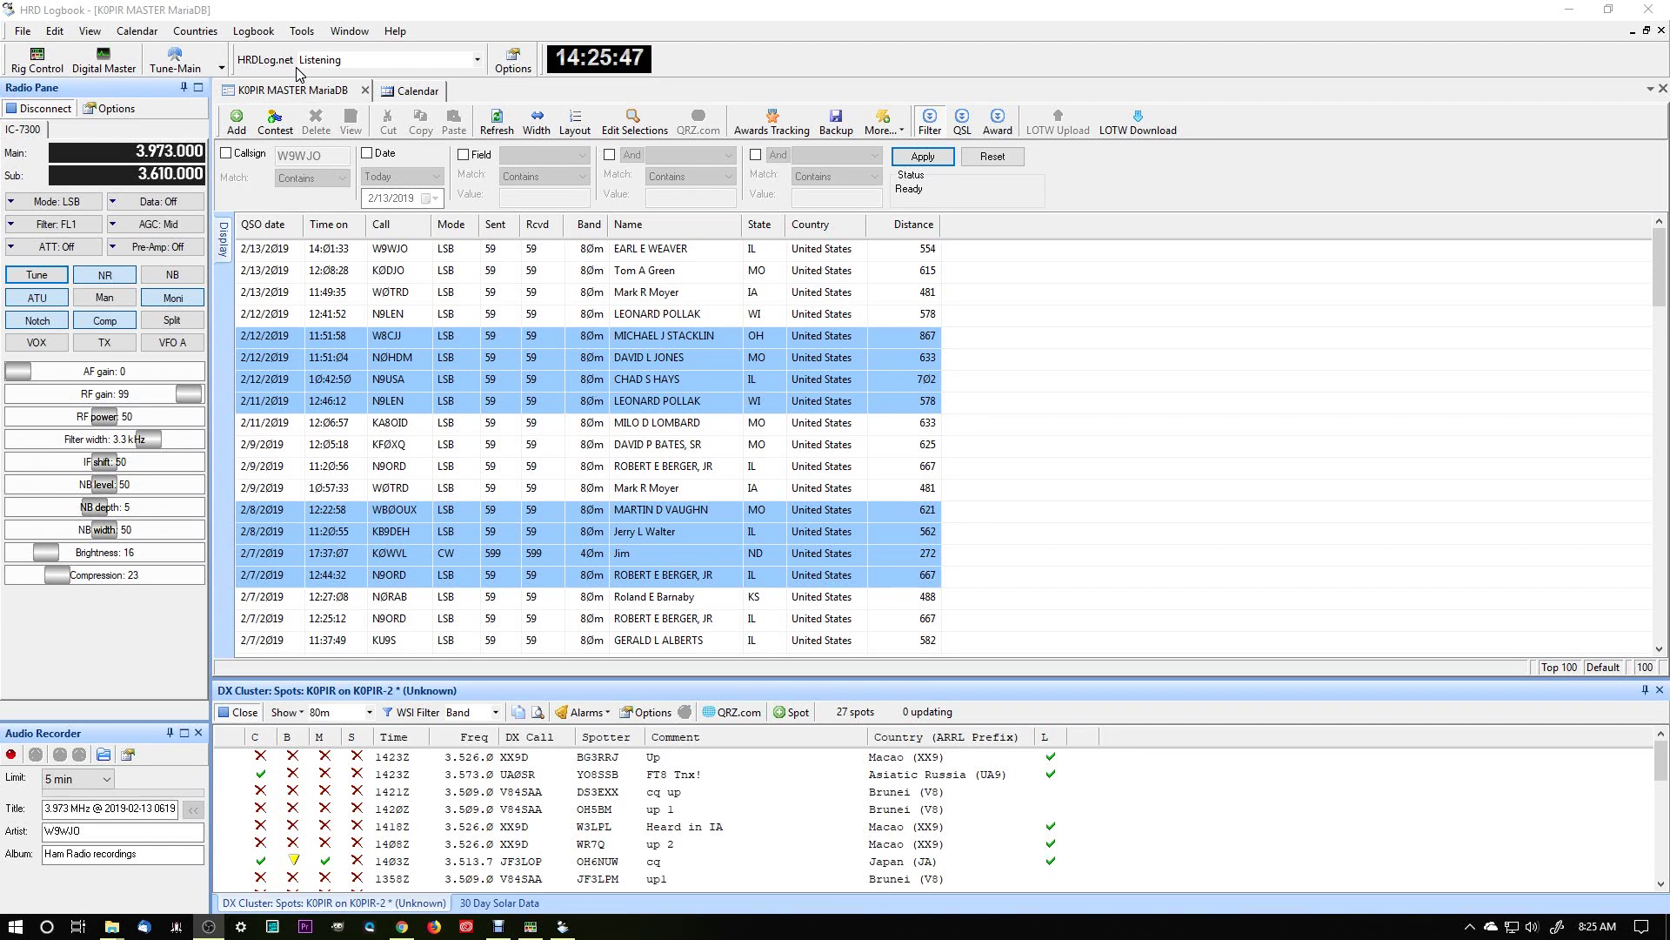
# Review the ClubLog automatic upload configuration and accept its settings
pyautogui.click(304, 33)
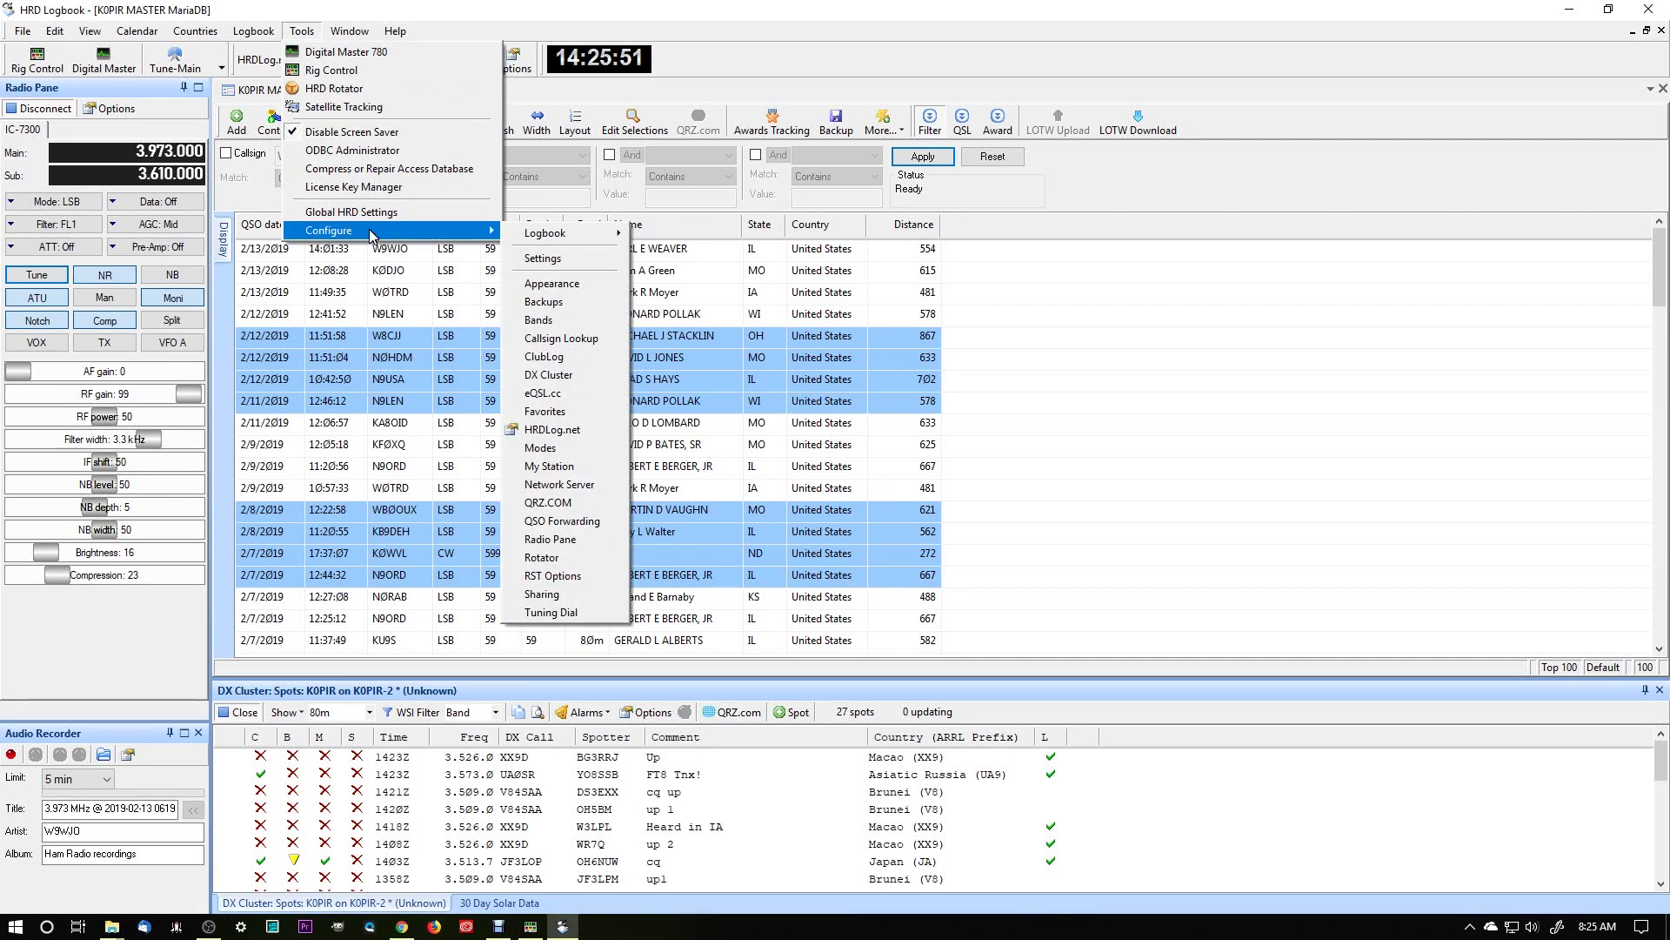
pyautogui.click(550, 359)
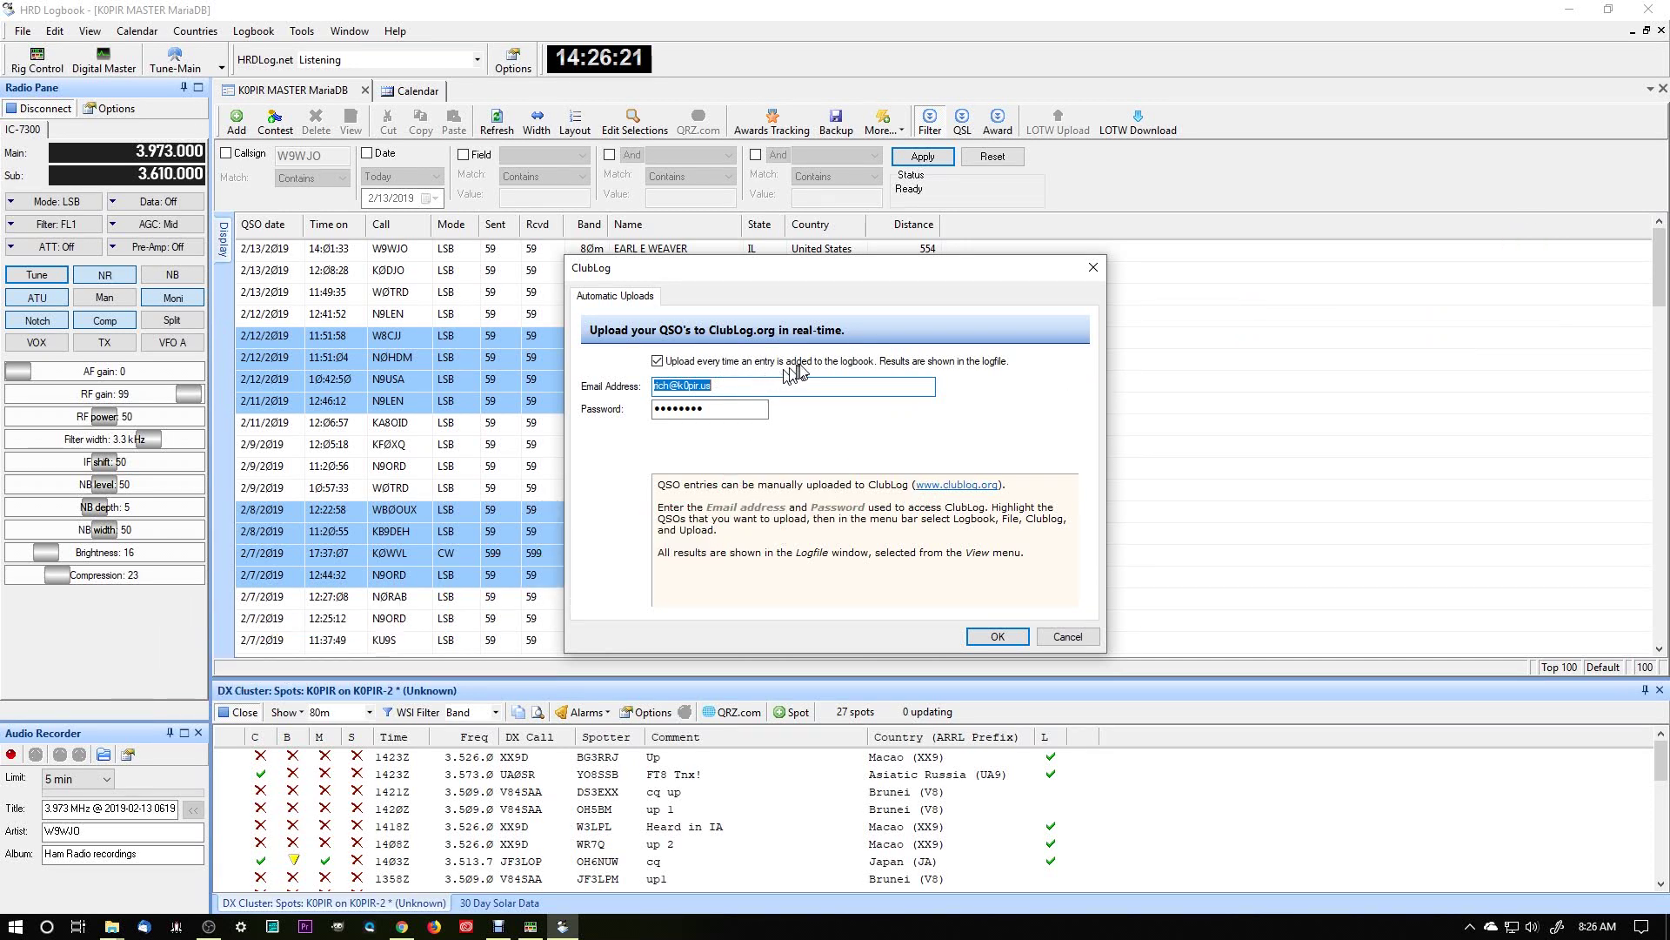
pyautogui.click(990, 636)
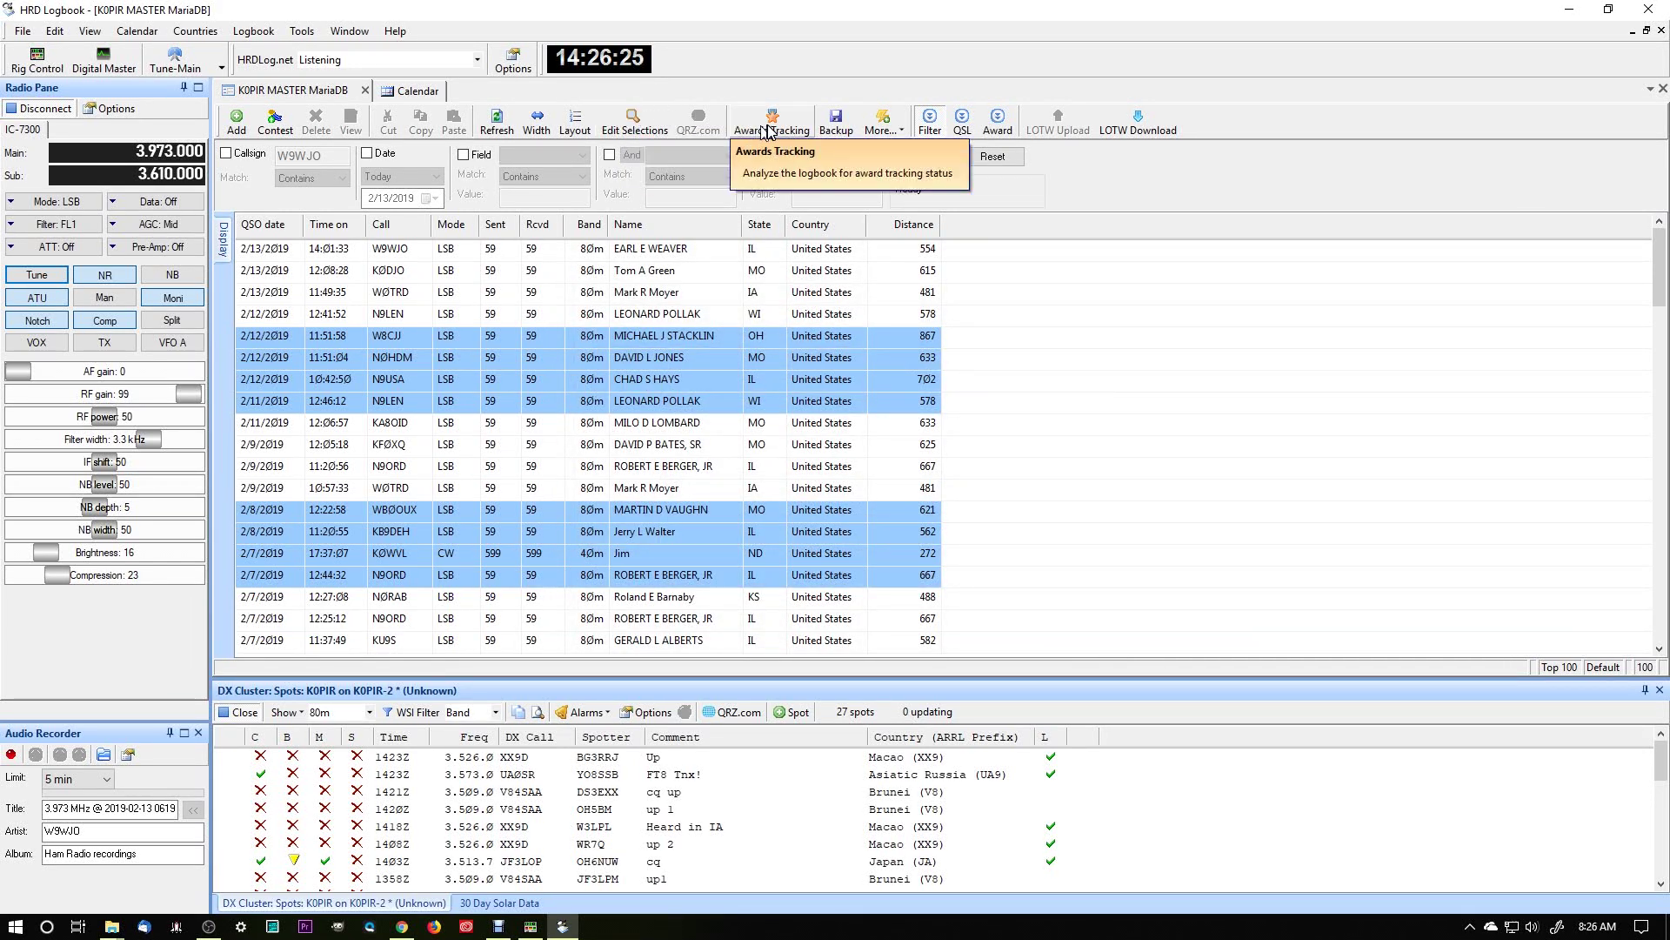
# Review the eQSL.cc automatic upload configuration, including the Nickname and QSL message fields, and accept its settings
pyautogui.click(302, 31)
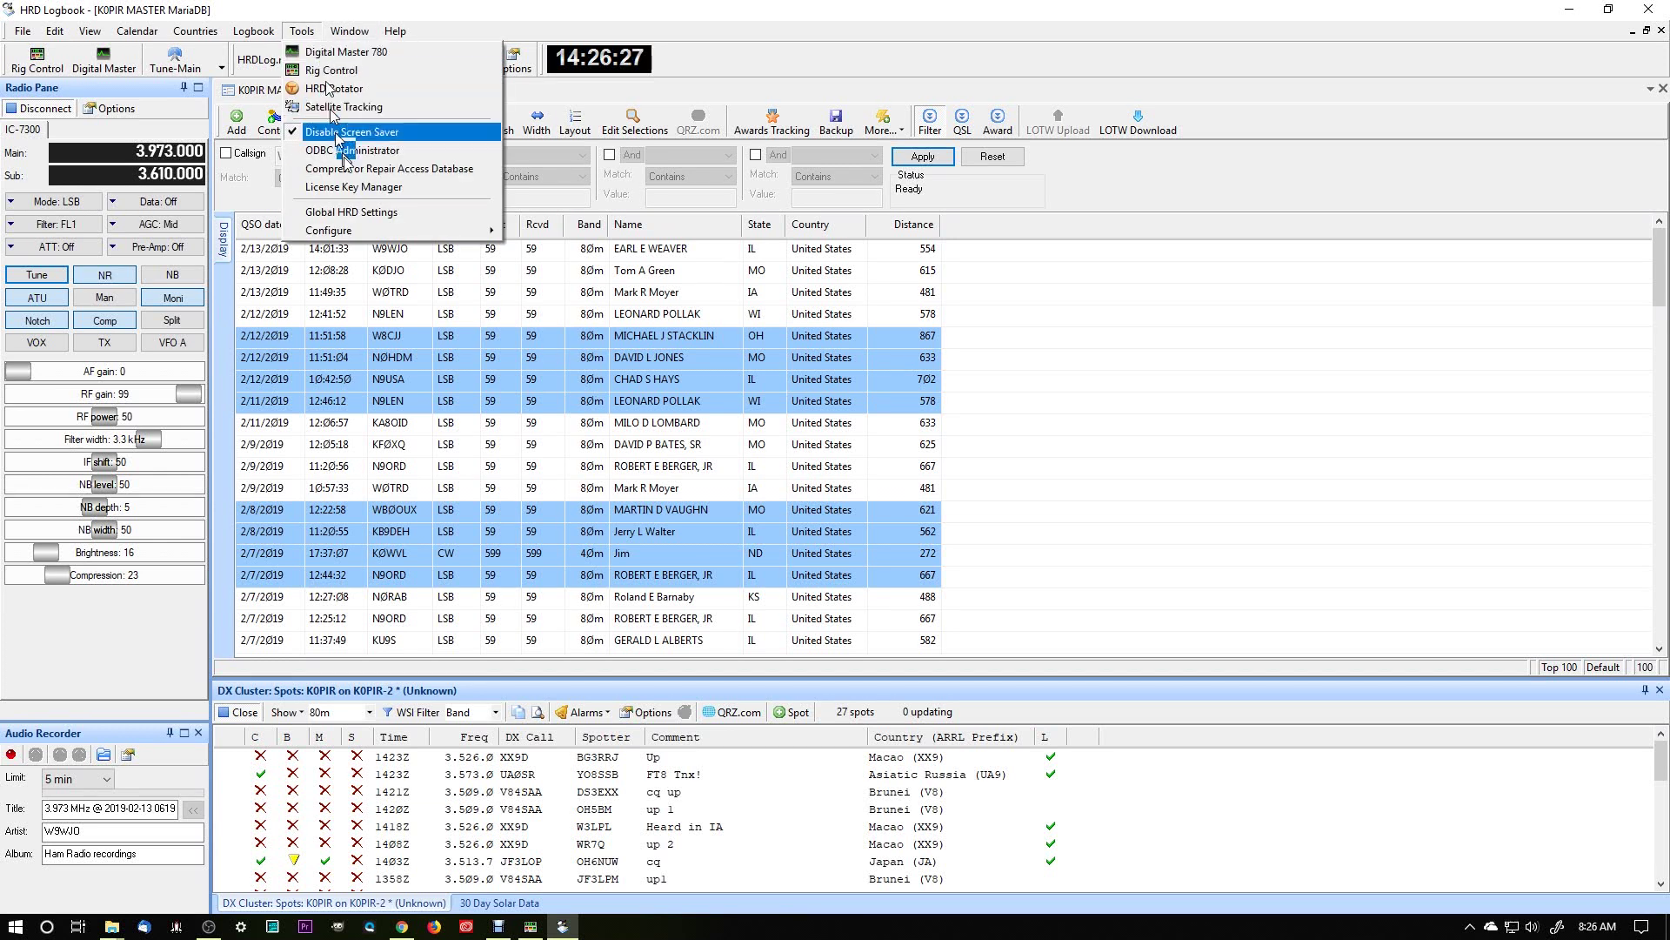
pyautogui.moveTo(470, 229)
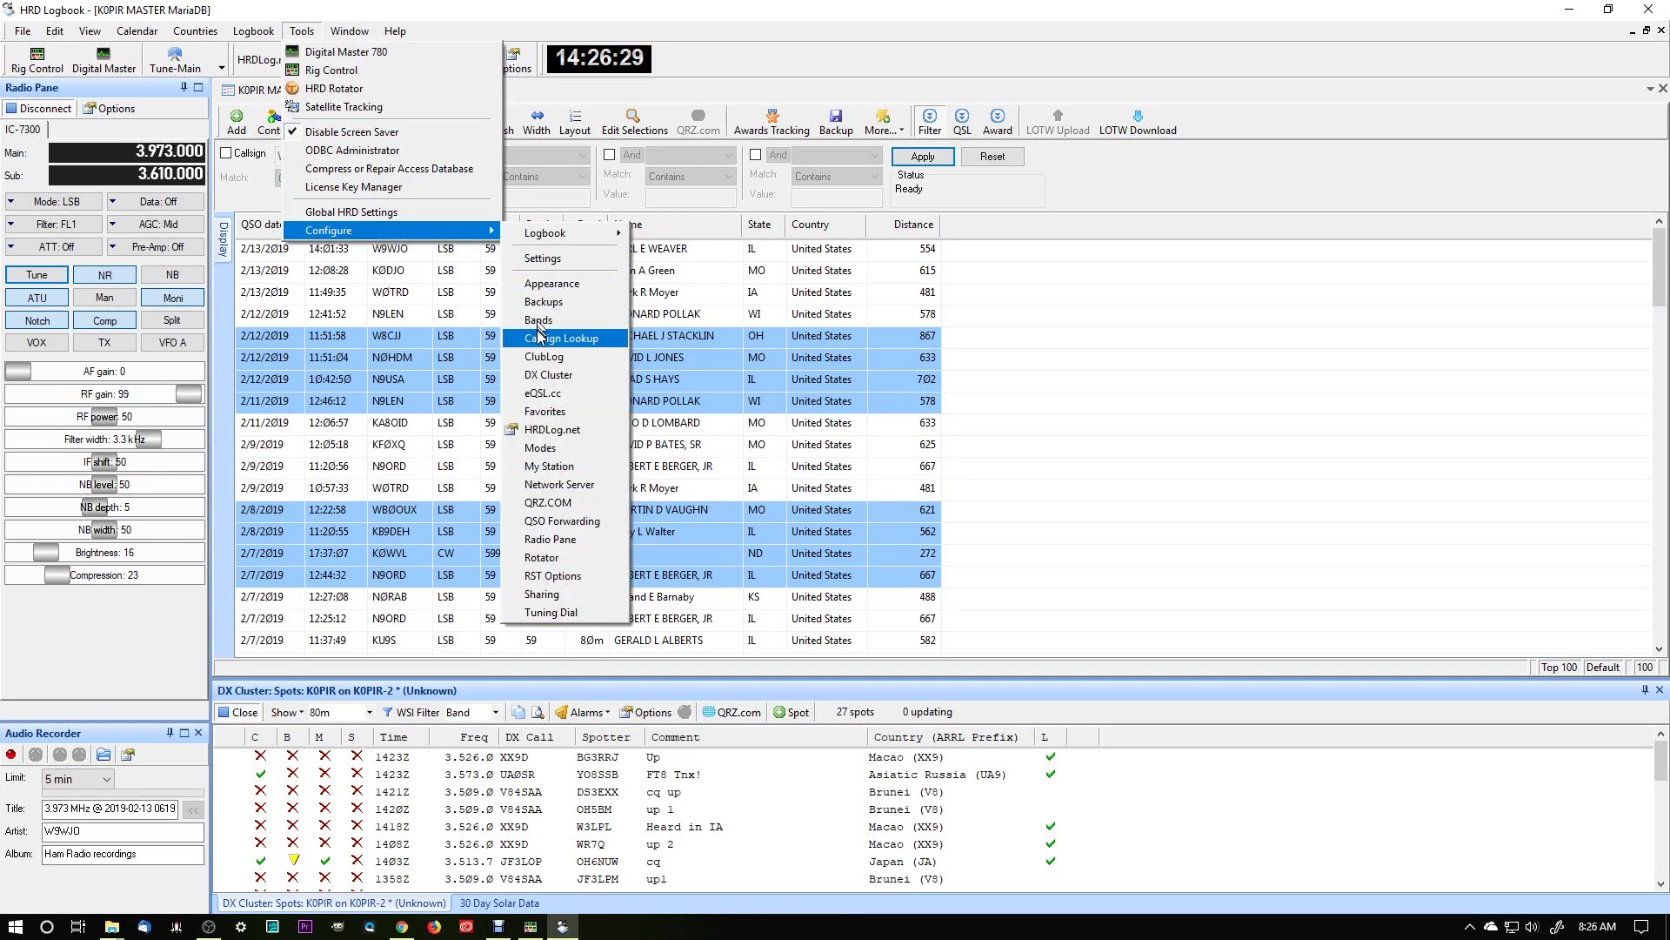
pyautogui.click(542, 393)
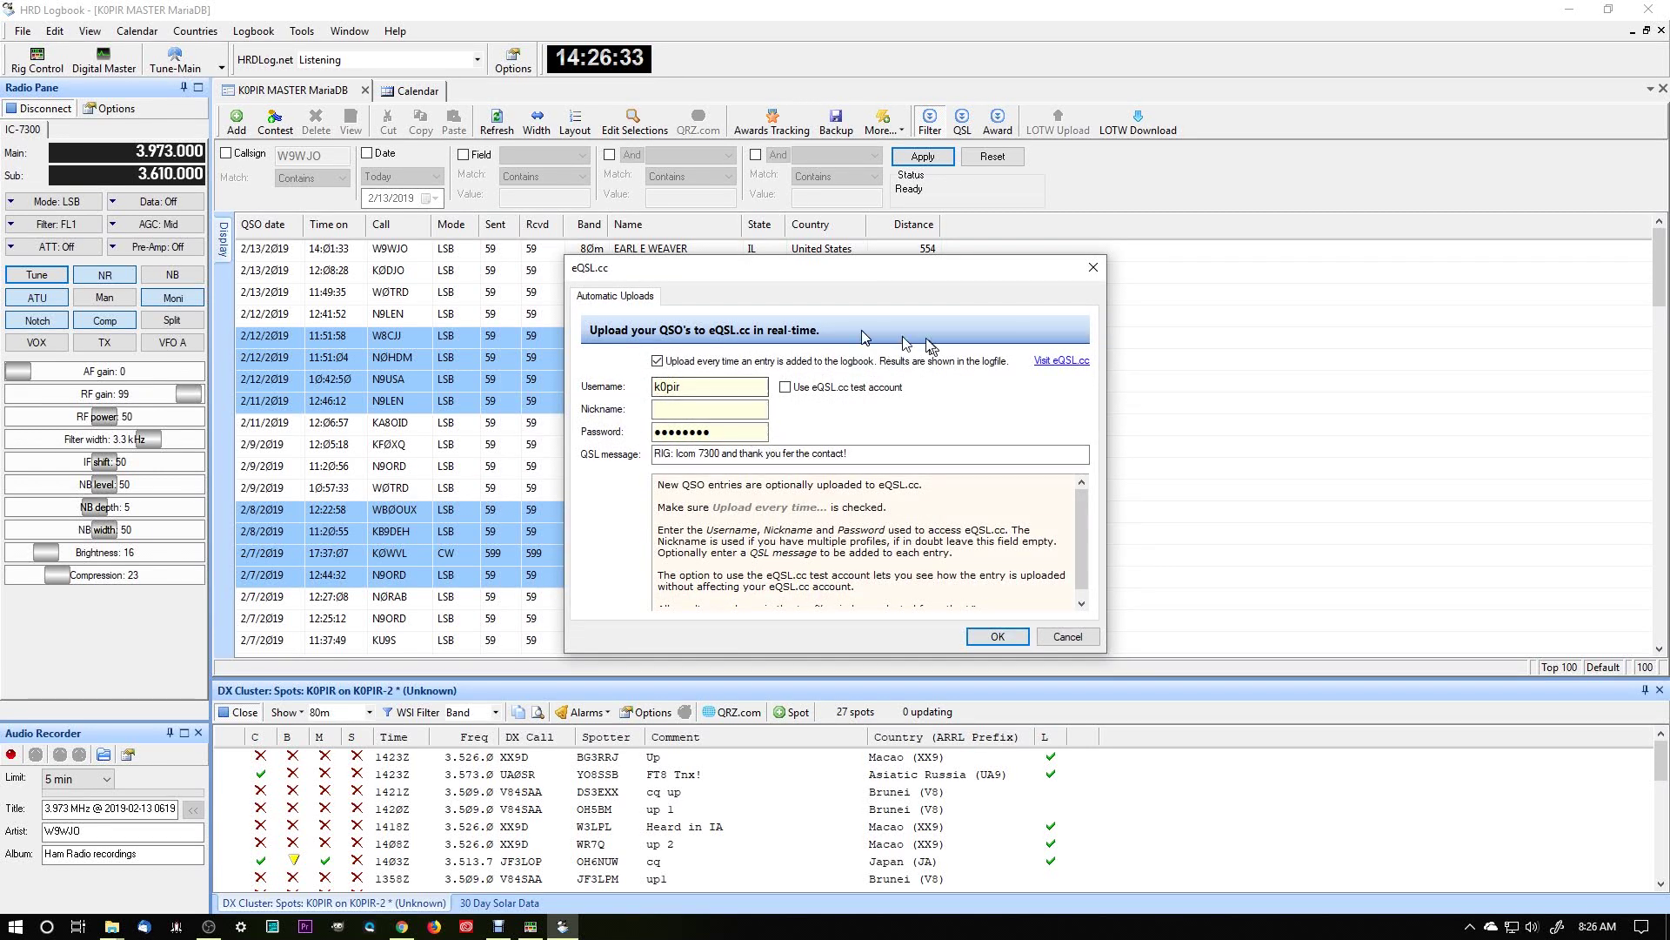
pyautogui.click(664, 411)
pyautogui.click(728, 455)
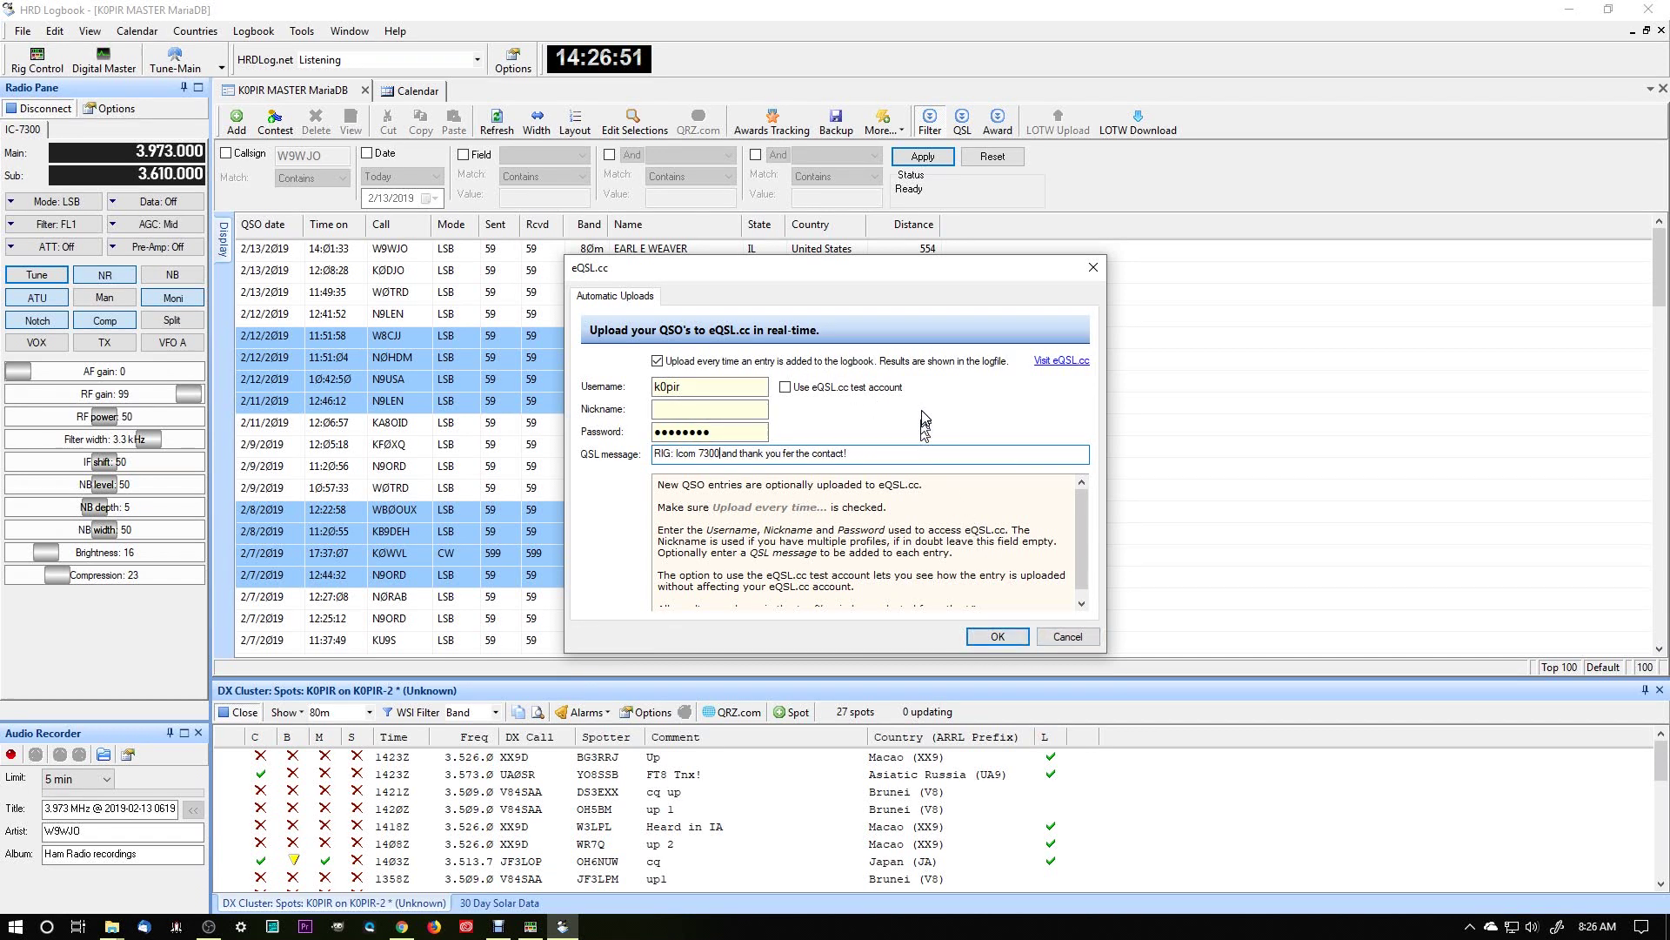
pyautogui.click(997, 636)
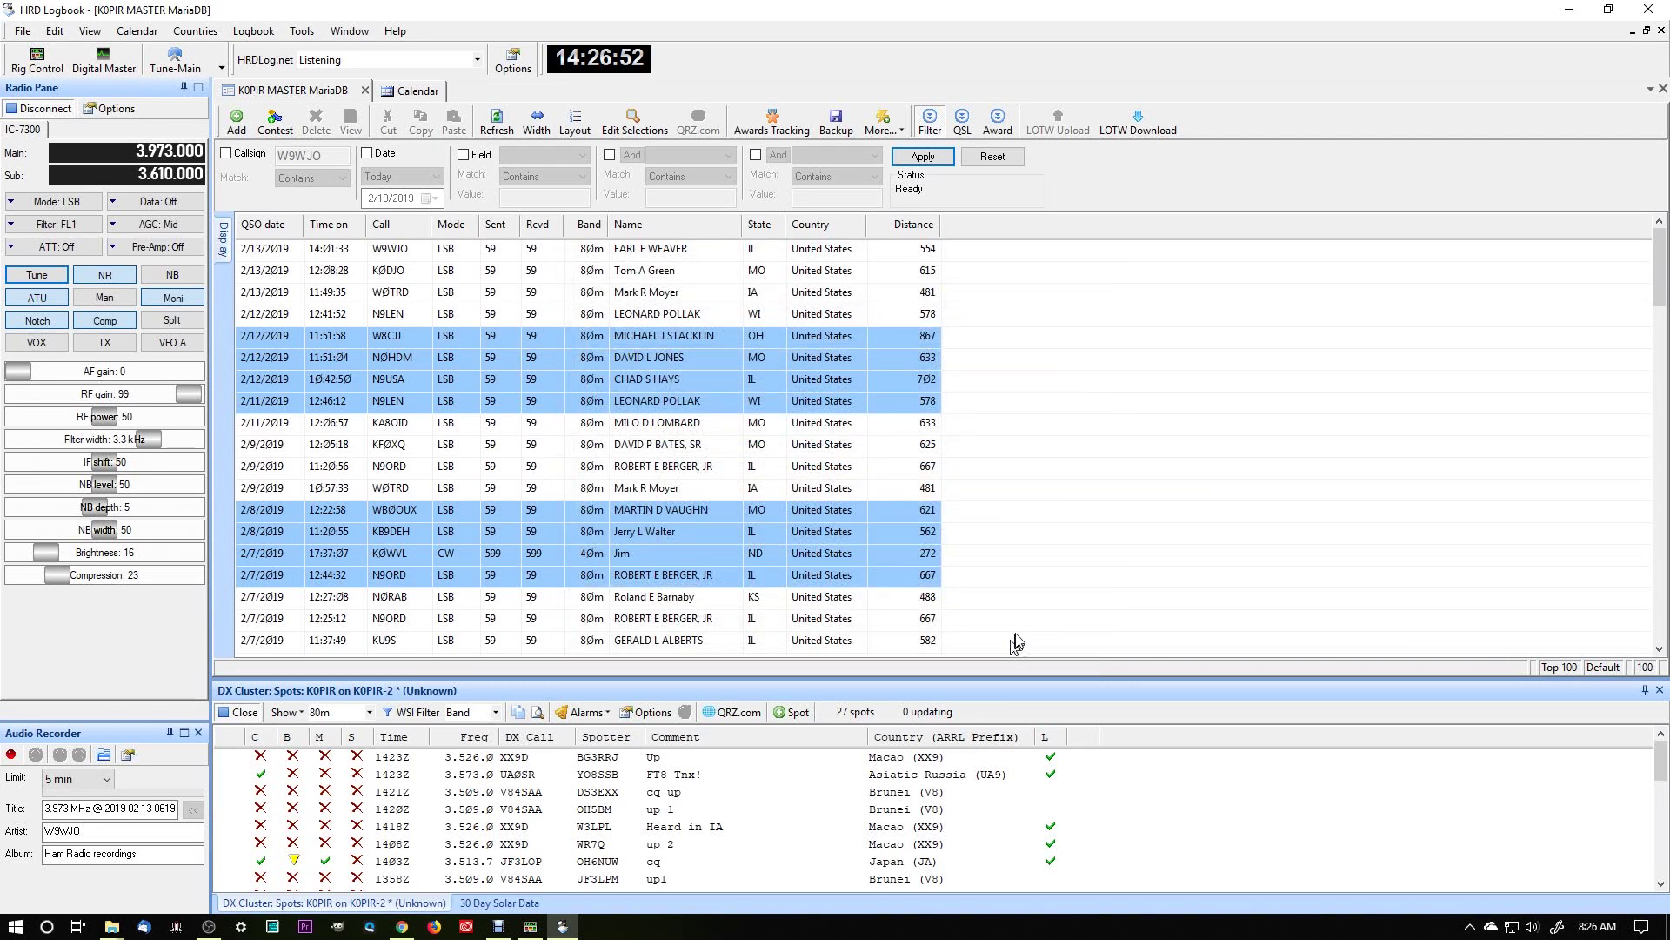
# Review the HRDLog.net automatic upload configuration, including the On Air option and upload code, and accept its settings
pyautogui.click(302, 31)
pyautogui.moveTo(404, 231)
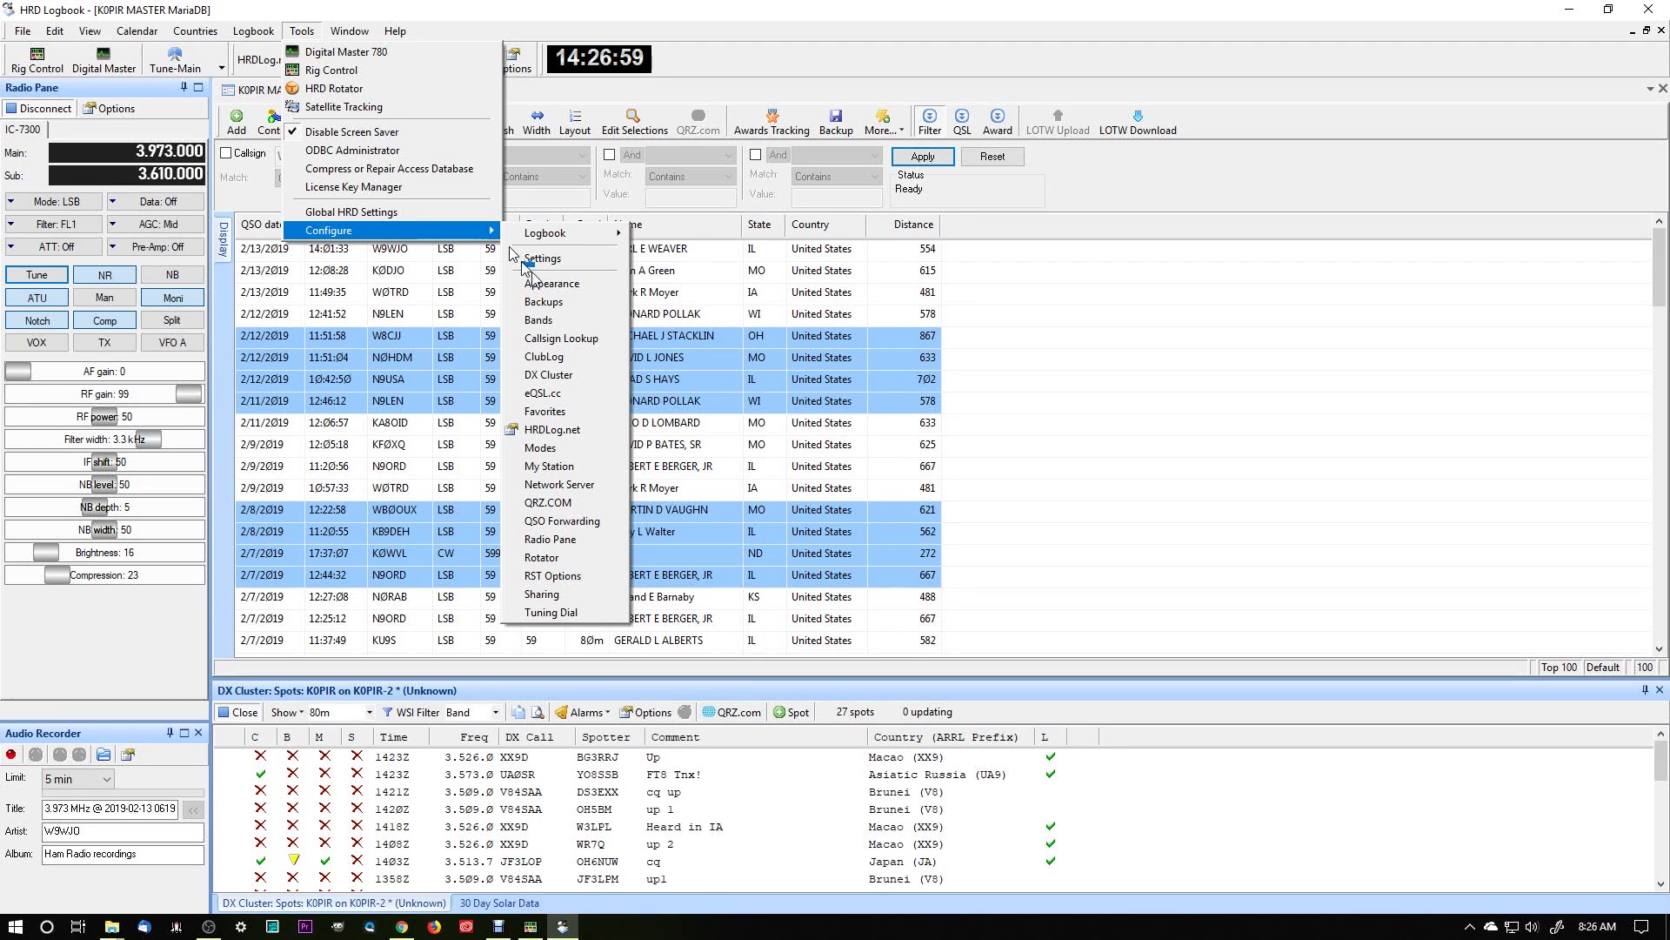
pyautogui.click(574, 430)
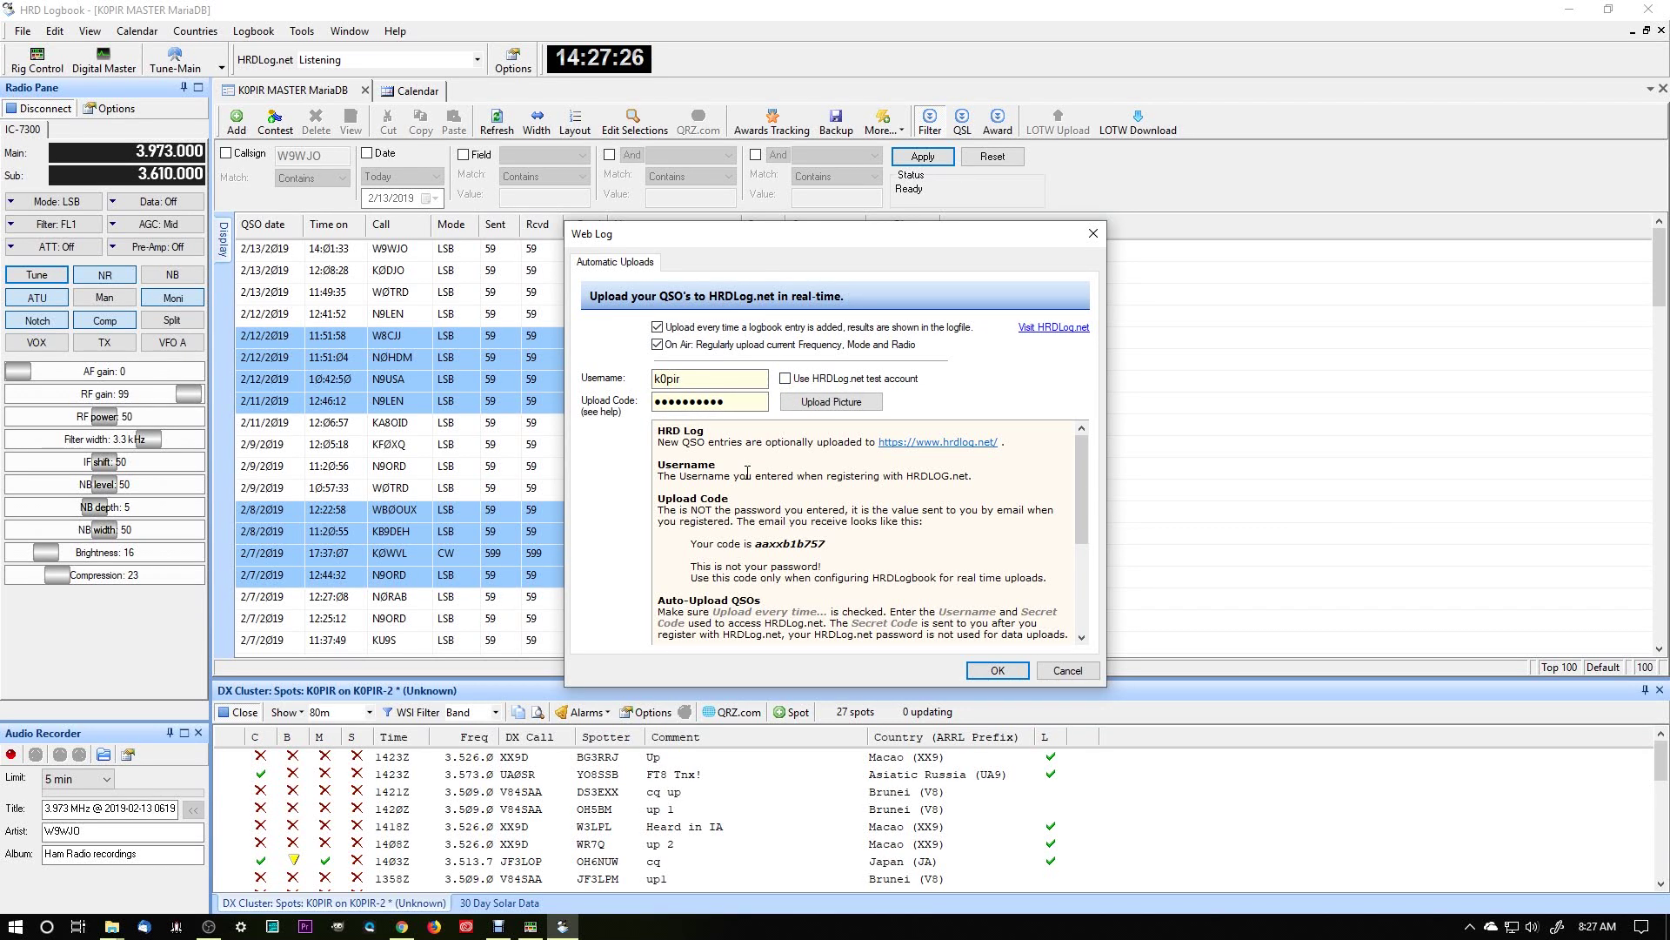
pyautogui.click(1001, 671)
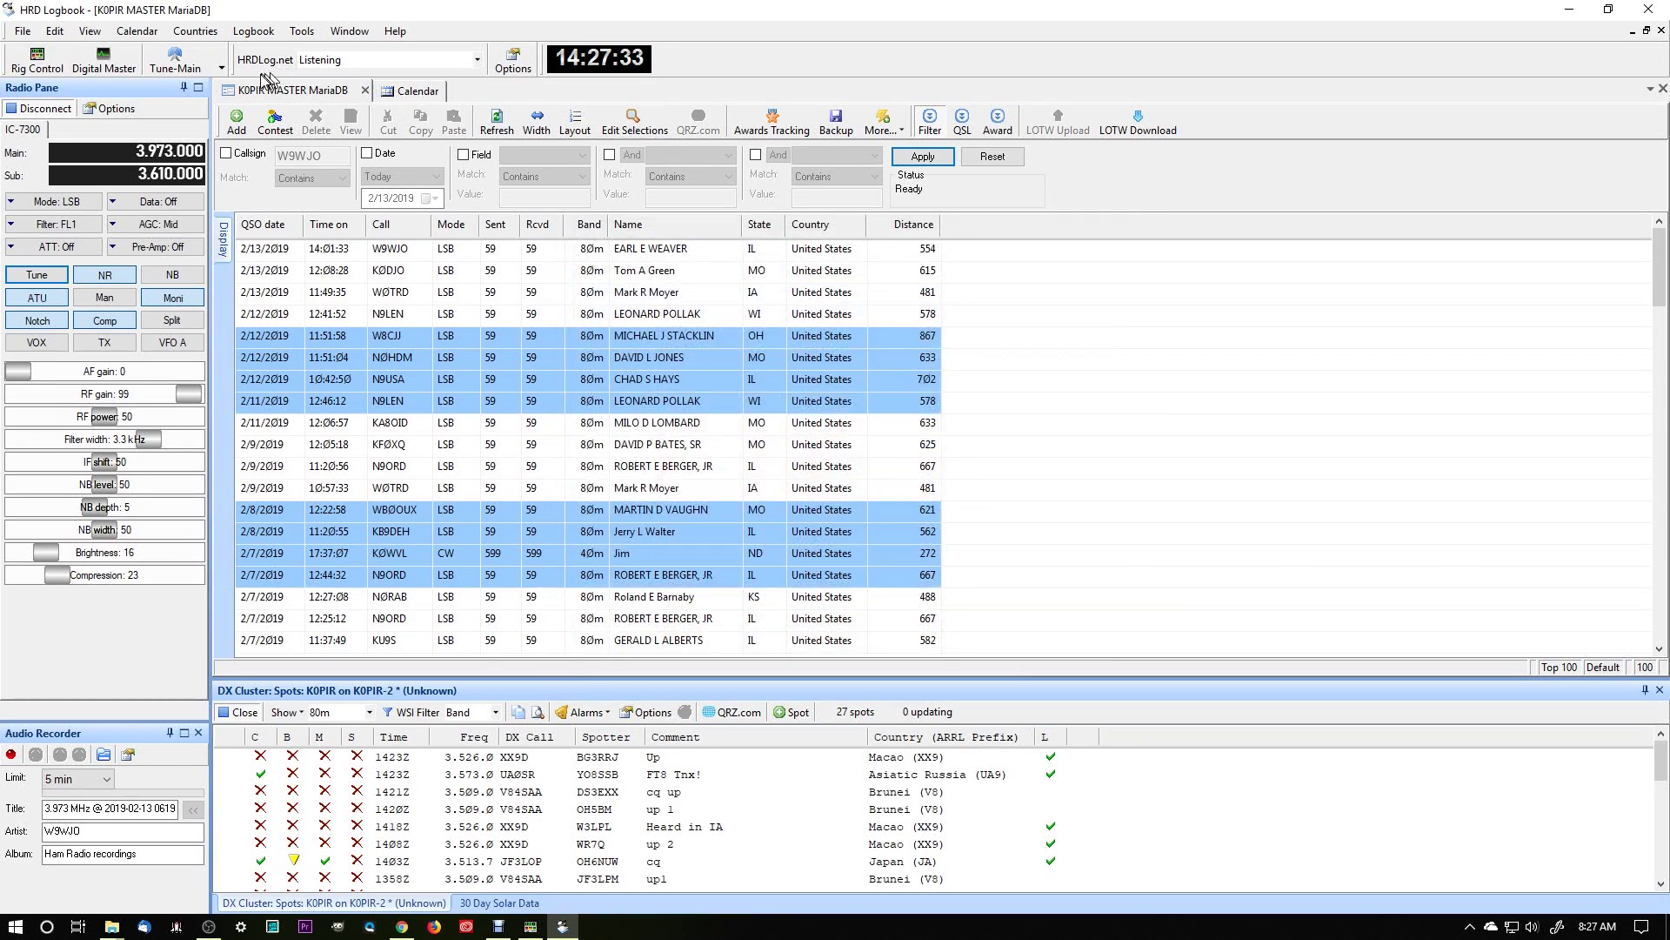
# Inspect the HRDLog.net operating status field, and switch to the web browser showing the View logbook page
pyautogui.moveTo(267, 68)
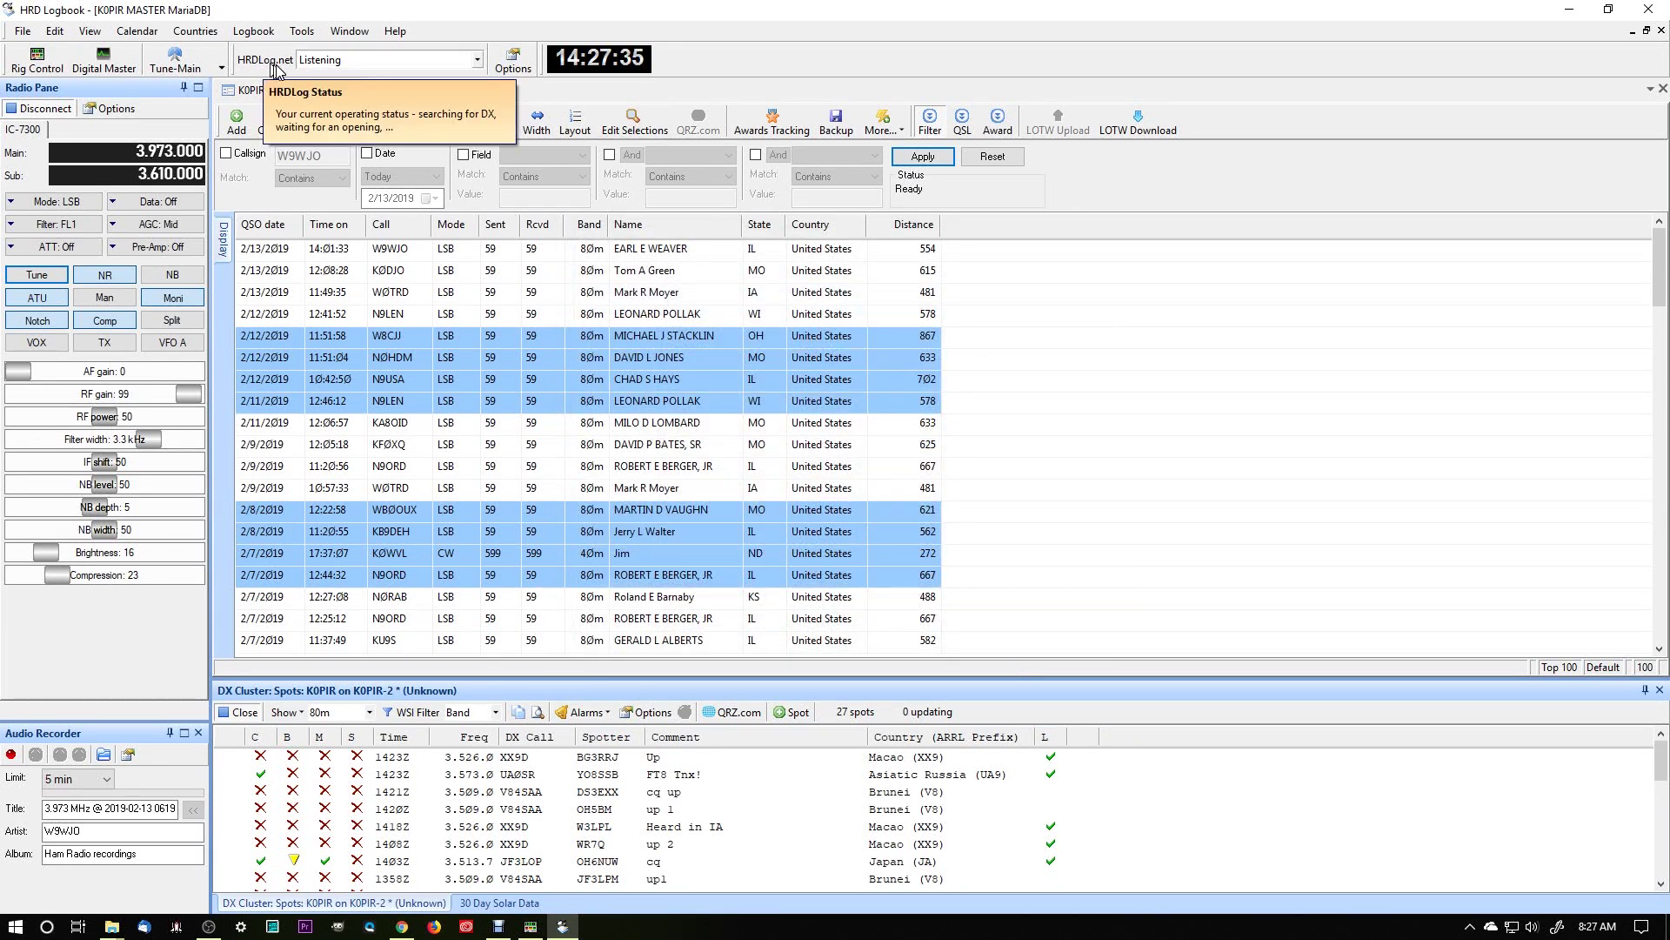
pyautogui.doubleClick(363, 61)
pyautogui.click(361, 59)
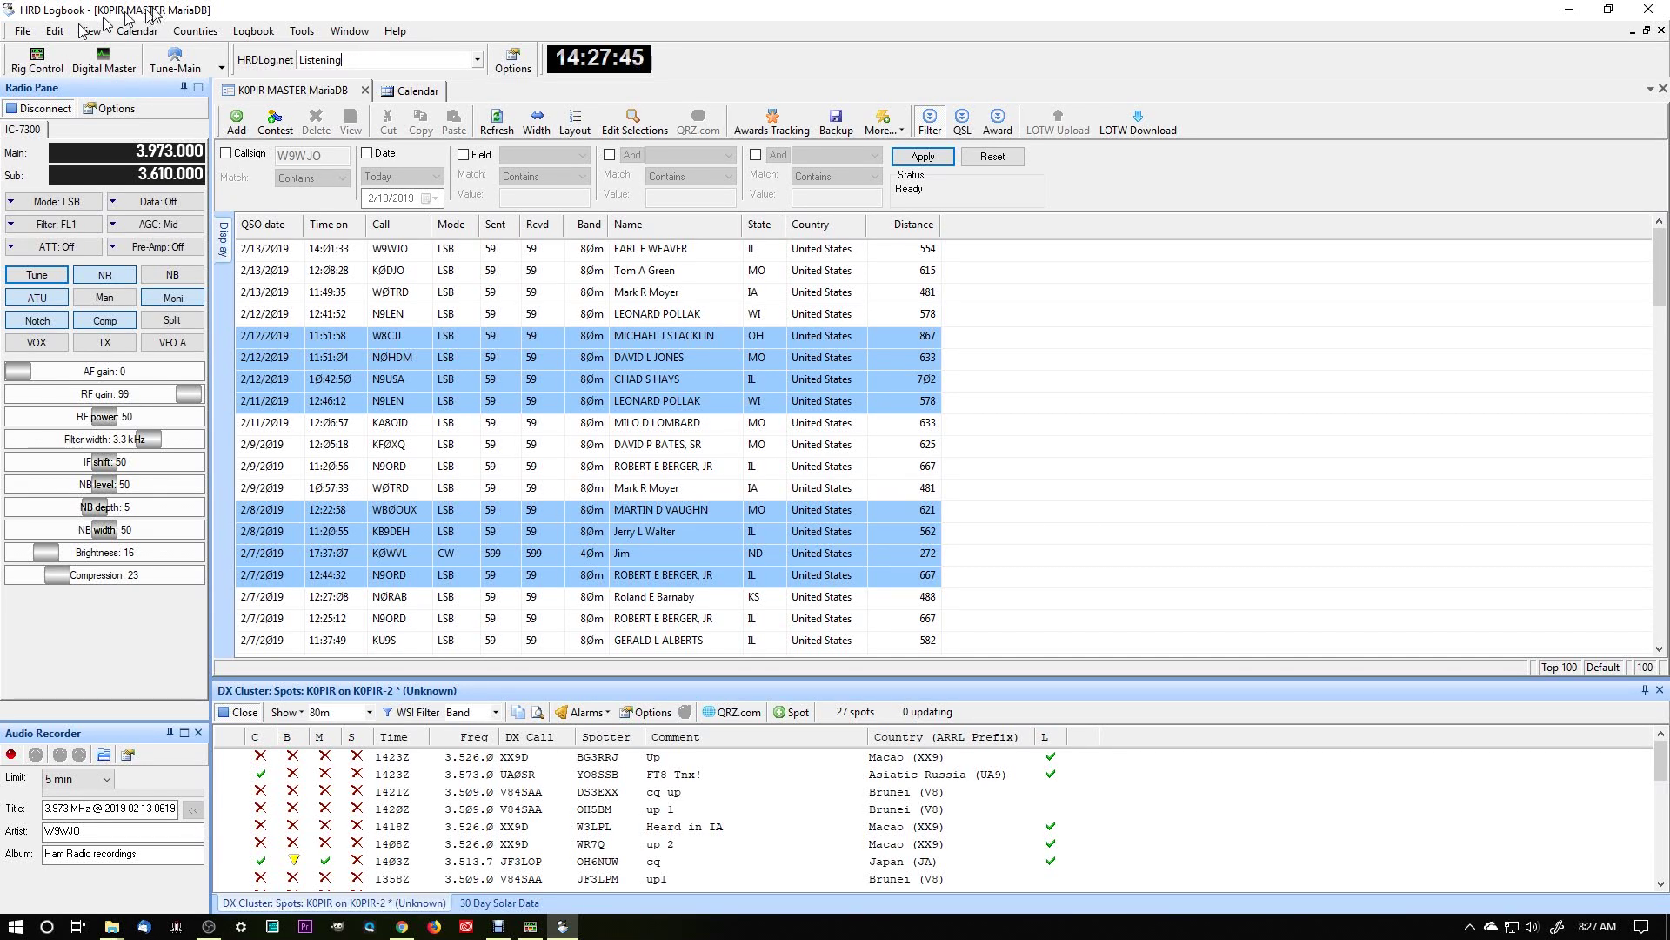
pyautogui.hotkey('alt', 'Tab')
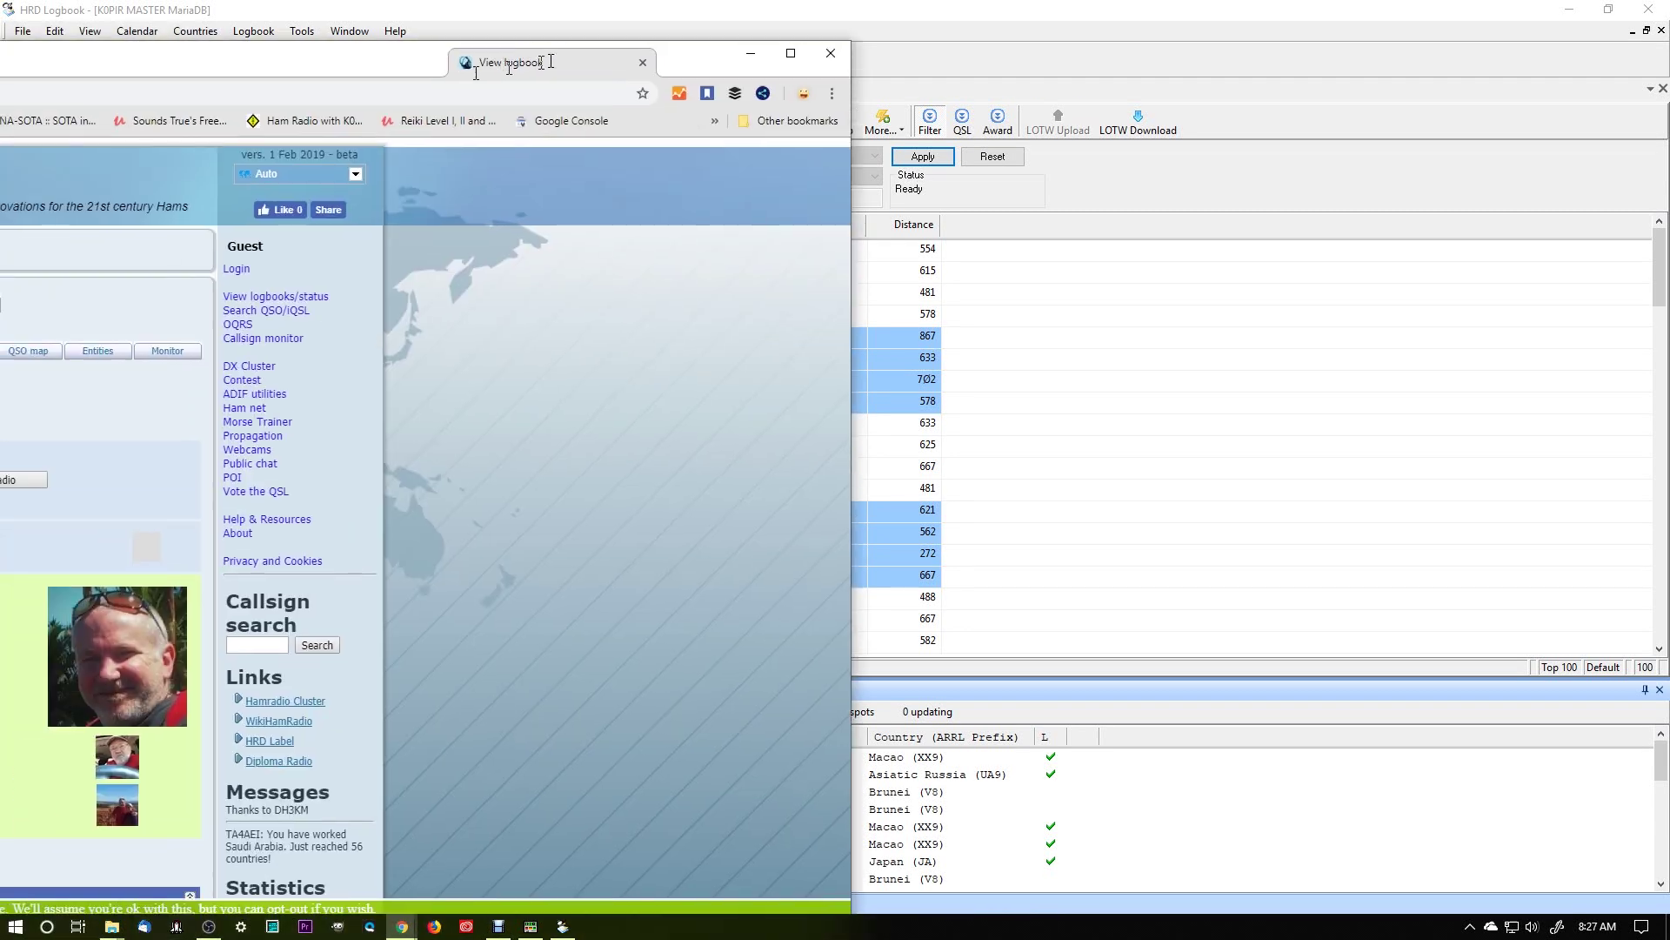
# Review the HRDLog.net on-air status page and the Logbook page embedded on the personal website, and close the browser
pyautogui.moveTo(616, 56); pyautogui.dragTo(1301, 3)
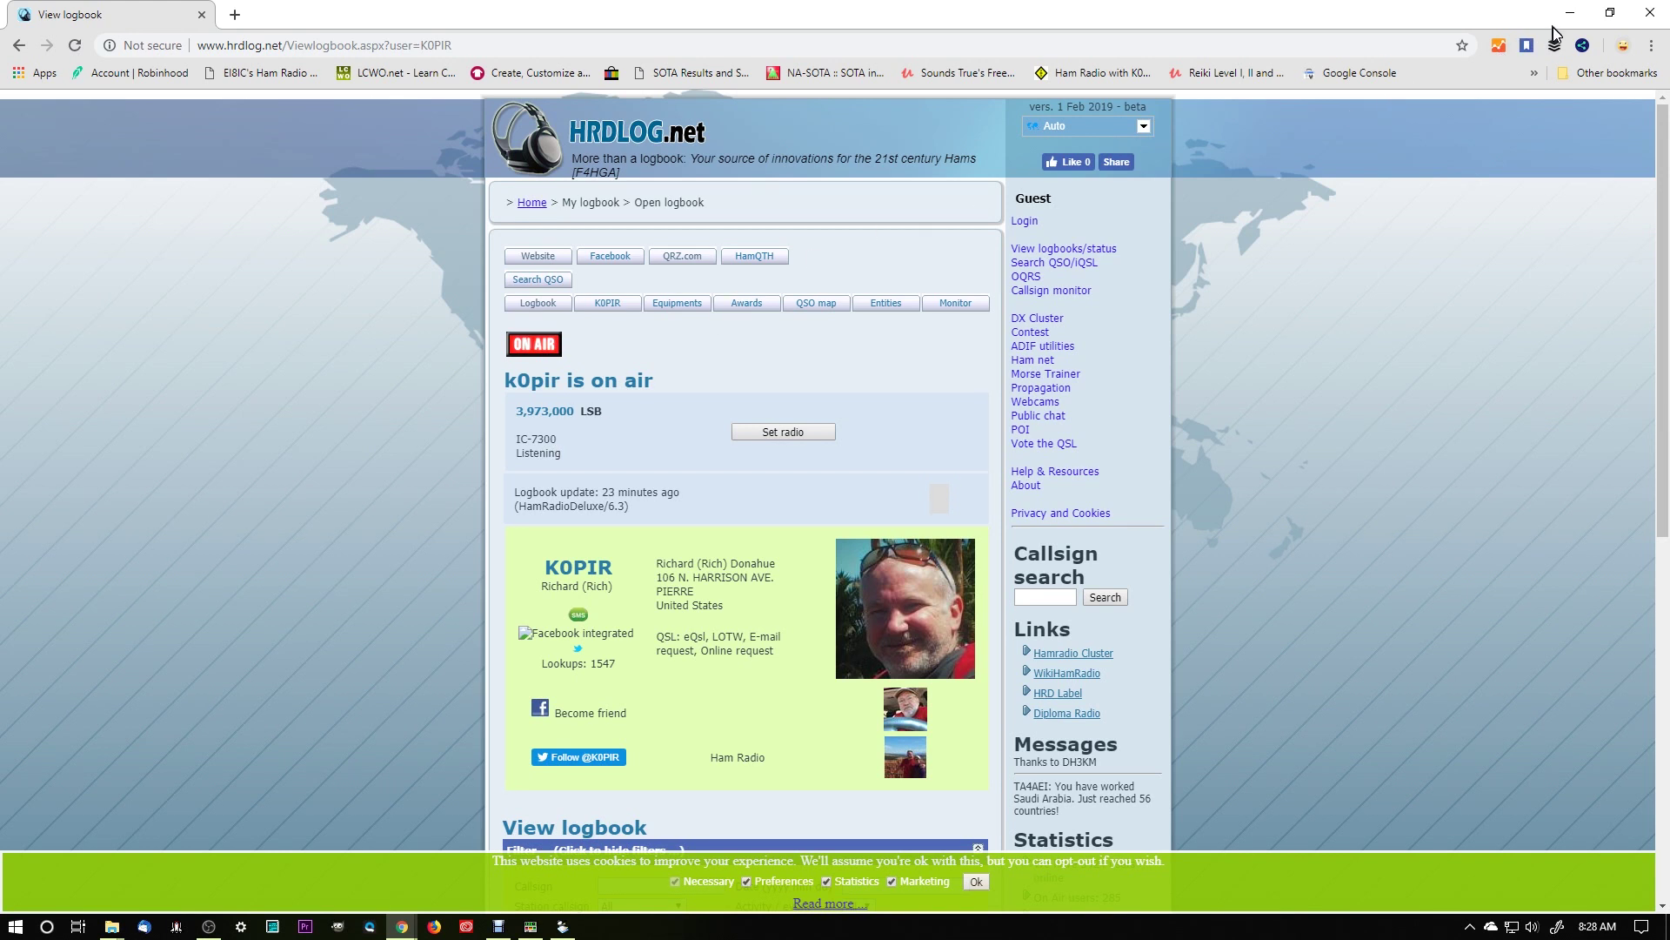
pyautogui.moveTo(1544, 18); pyautogui.dragTo(424, 59)
pyautogui.click(399, 54)
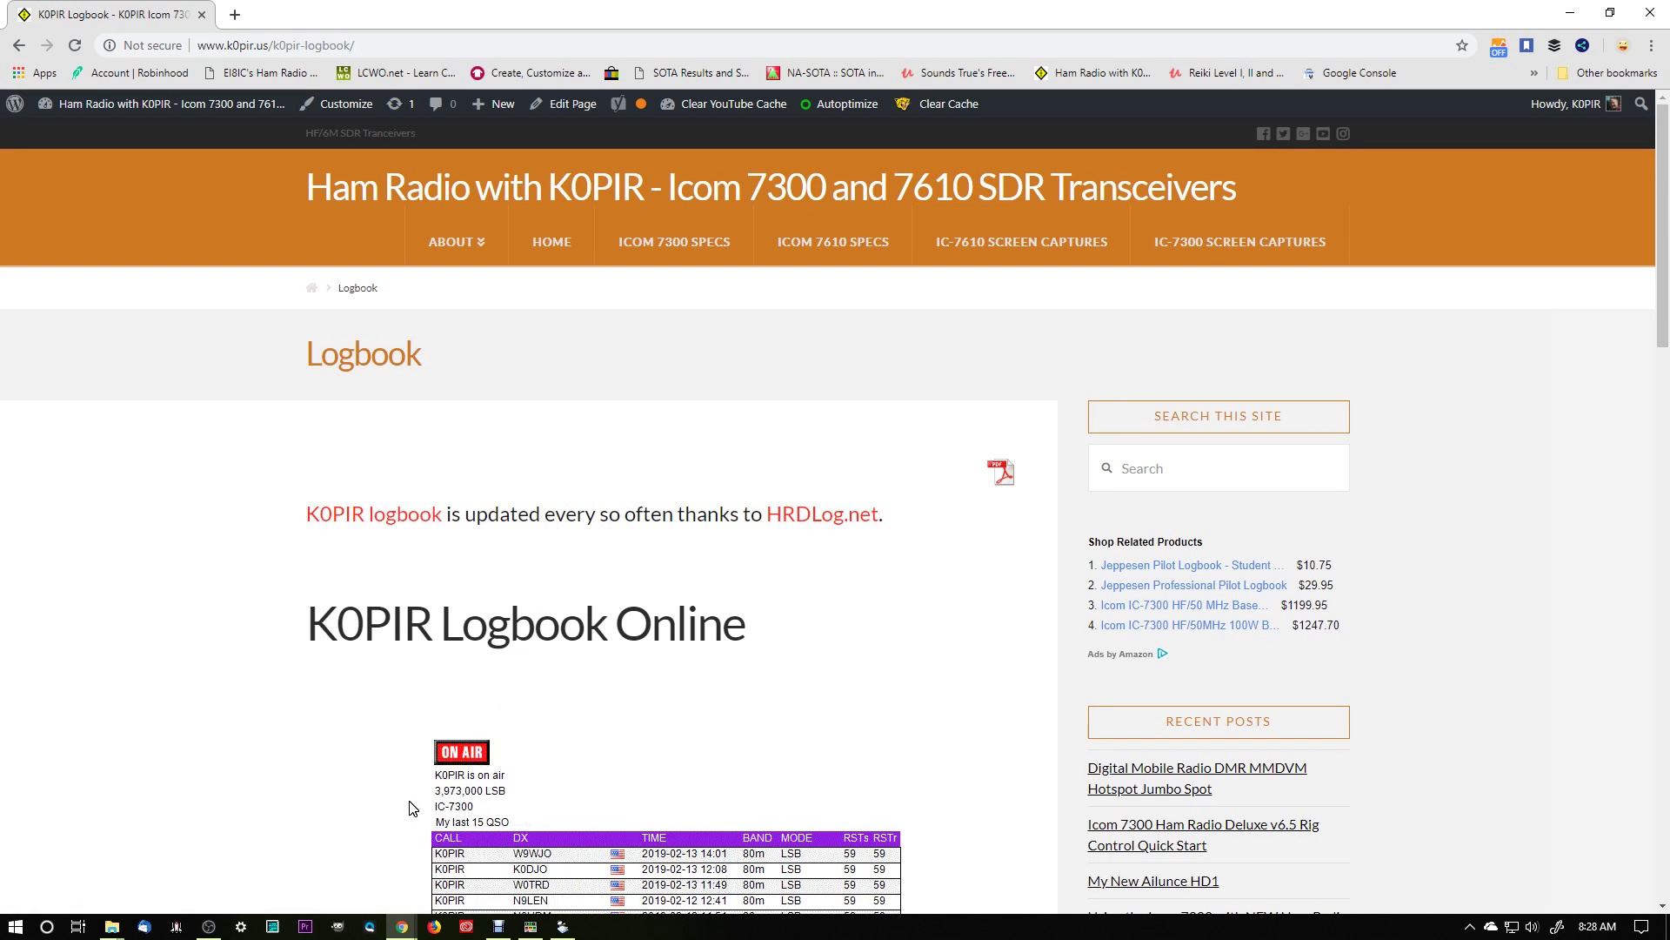
pyautogui.scroll(-3, 399, 840)
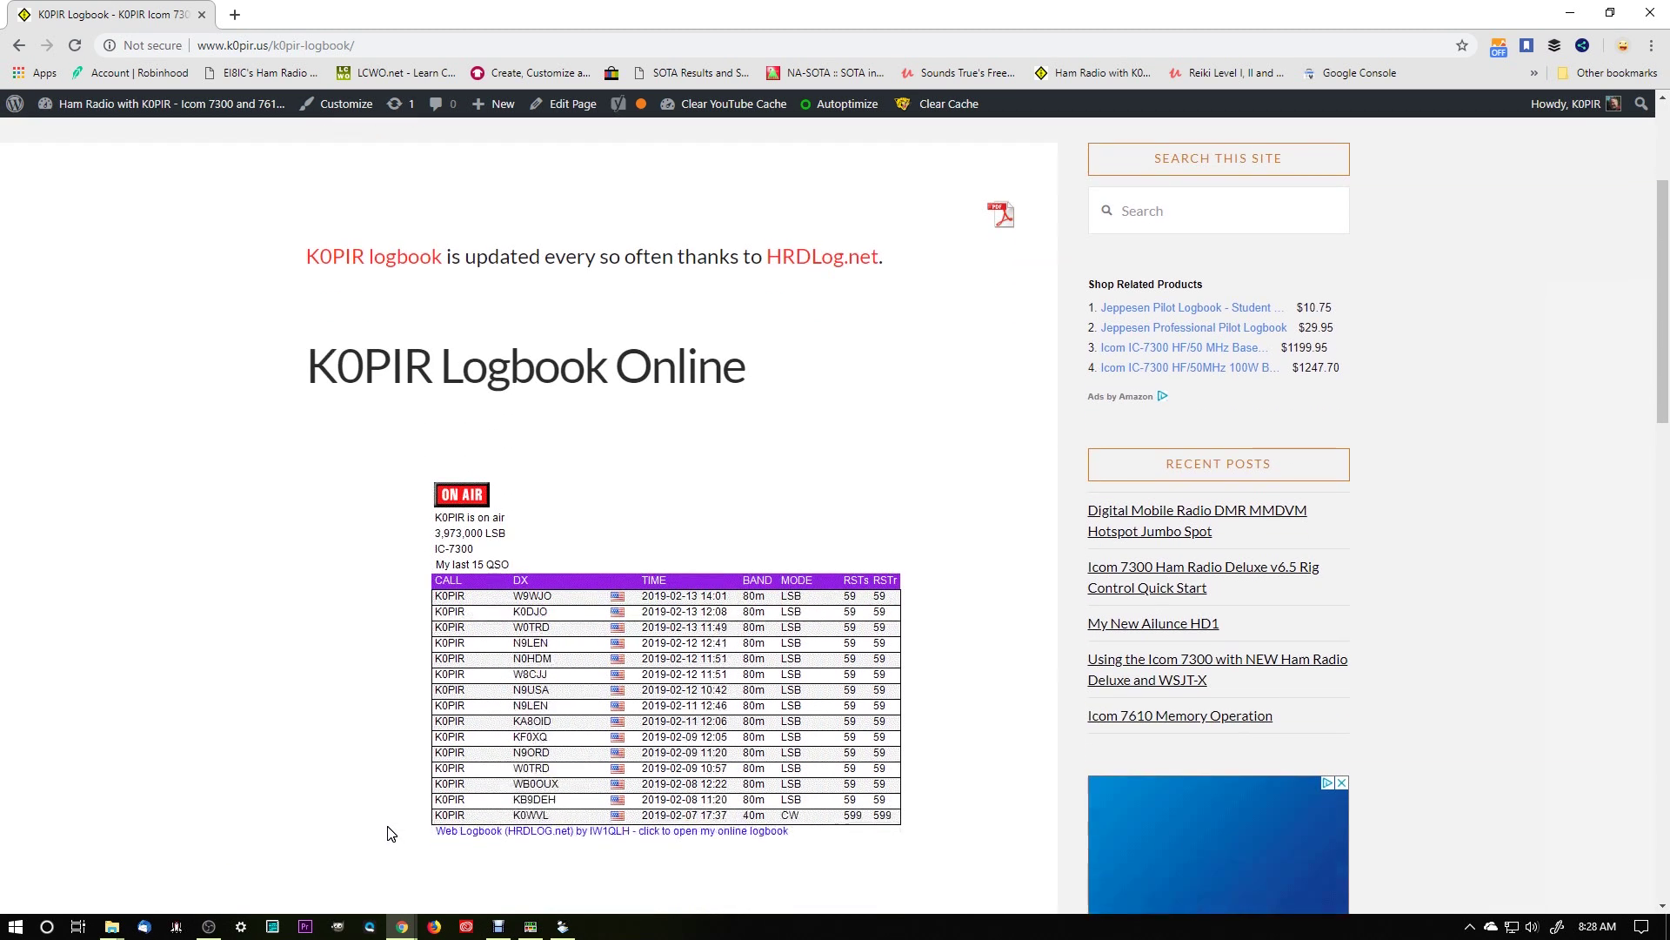
pyautogui.click(1649, 18)
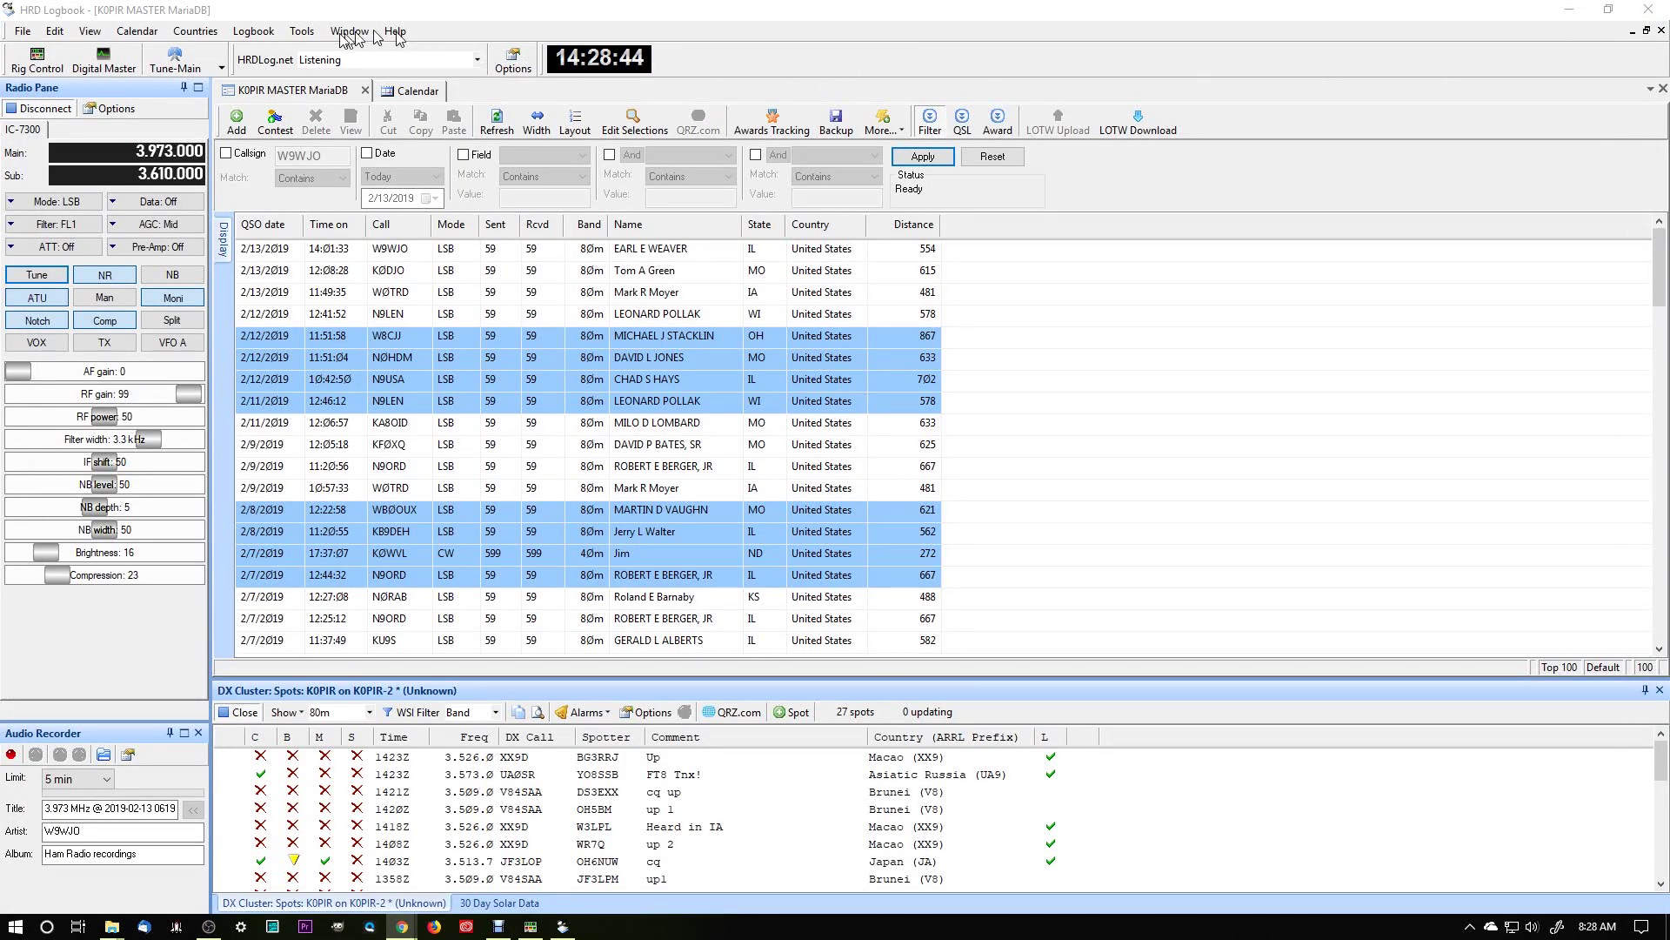
# Review the QRZ.COM automatic upload configuration, including its API Key field, and cancel out of it
pyautogui.click(300, 34)
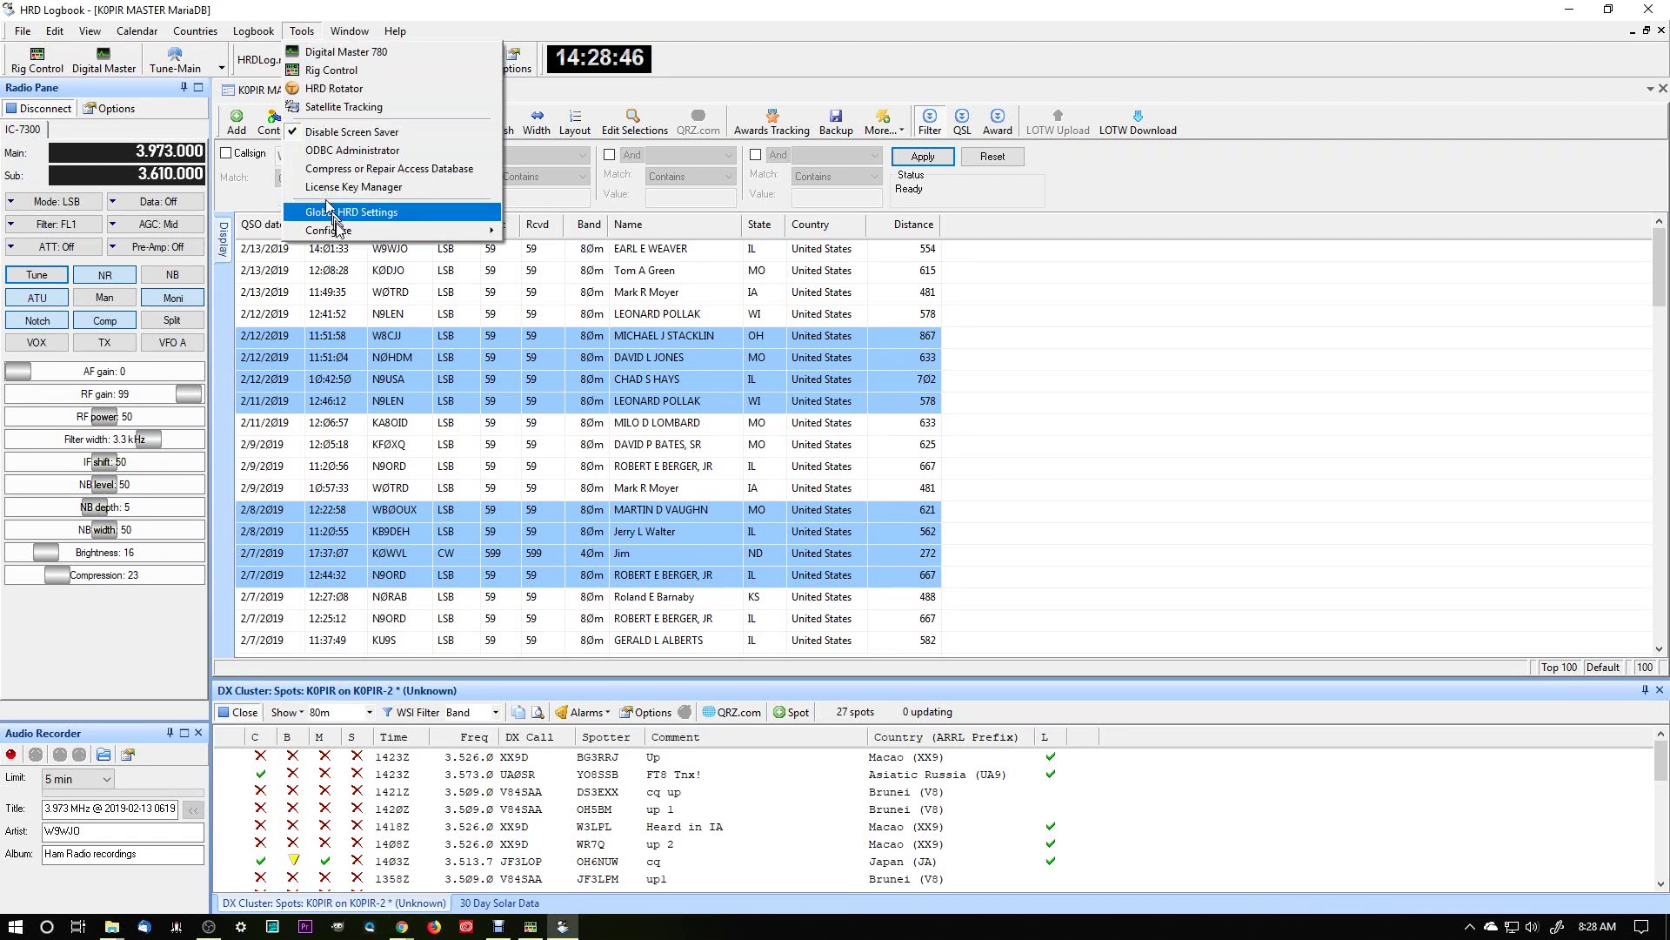
pyautogui.moveTo(360, 231)
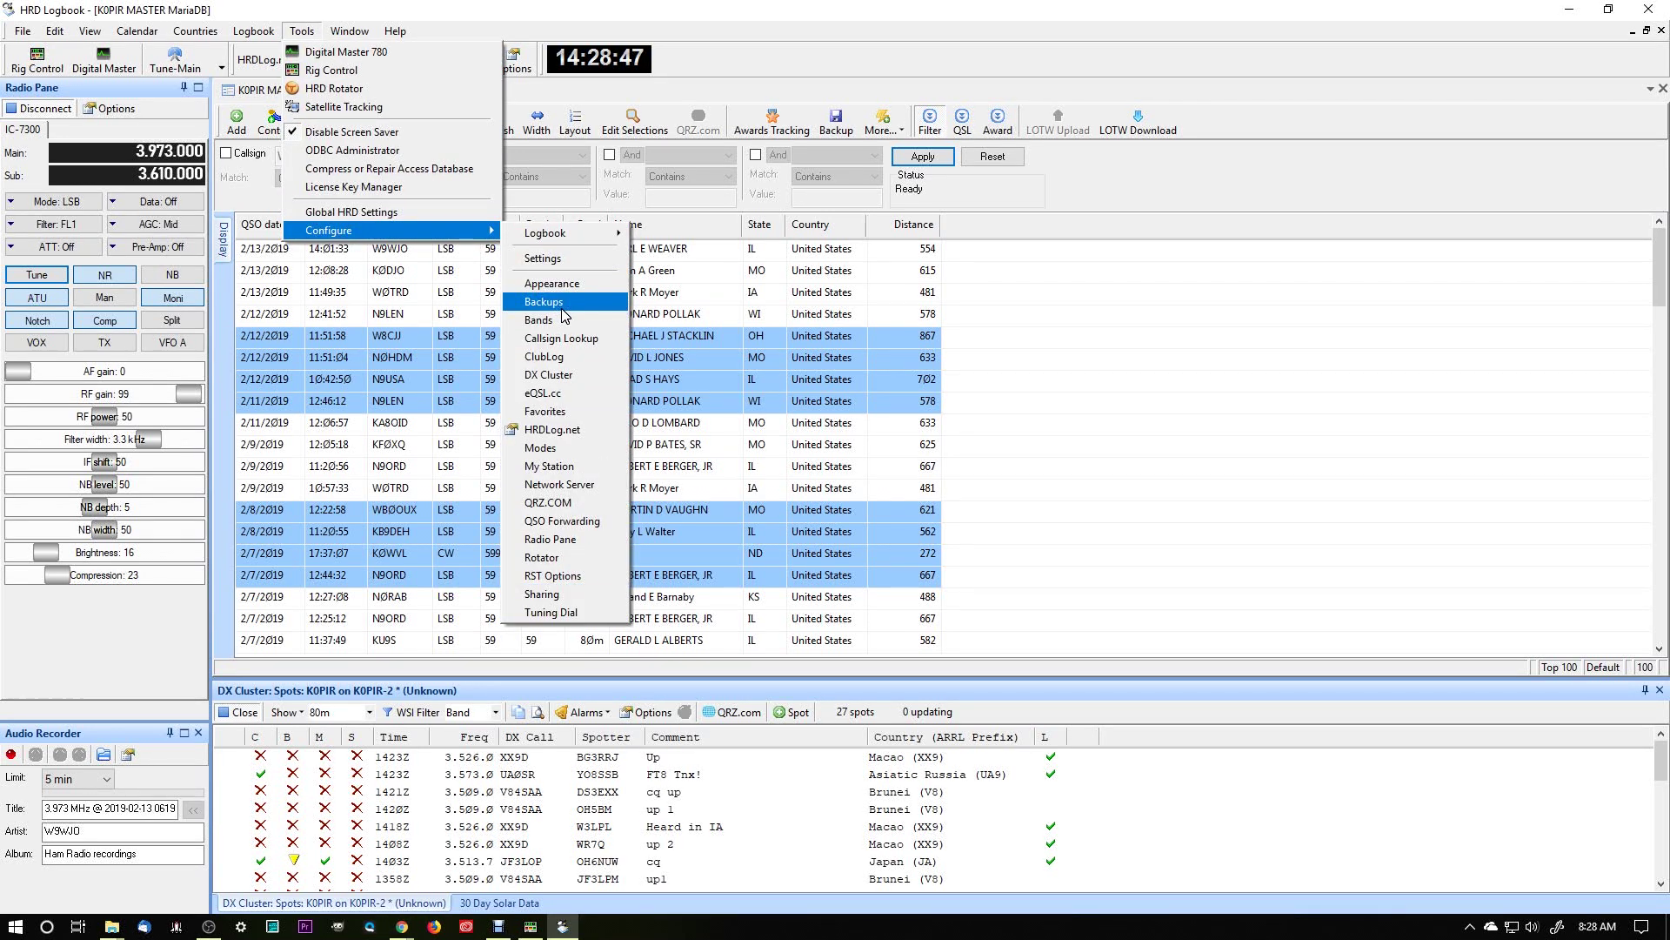
pyautogui.click(556, 504)
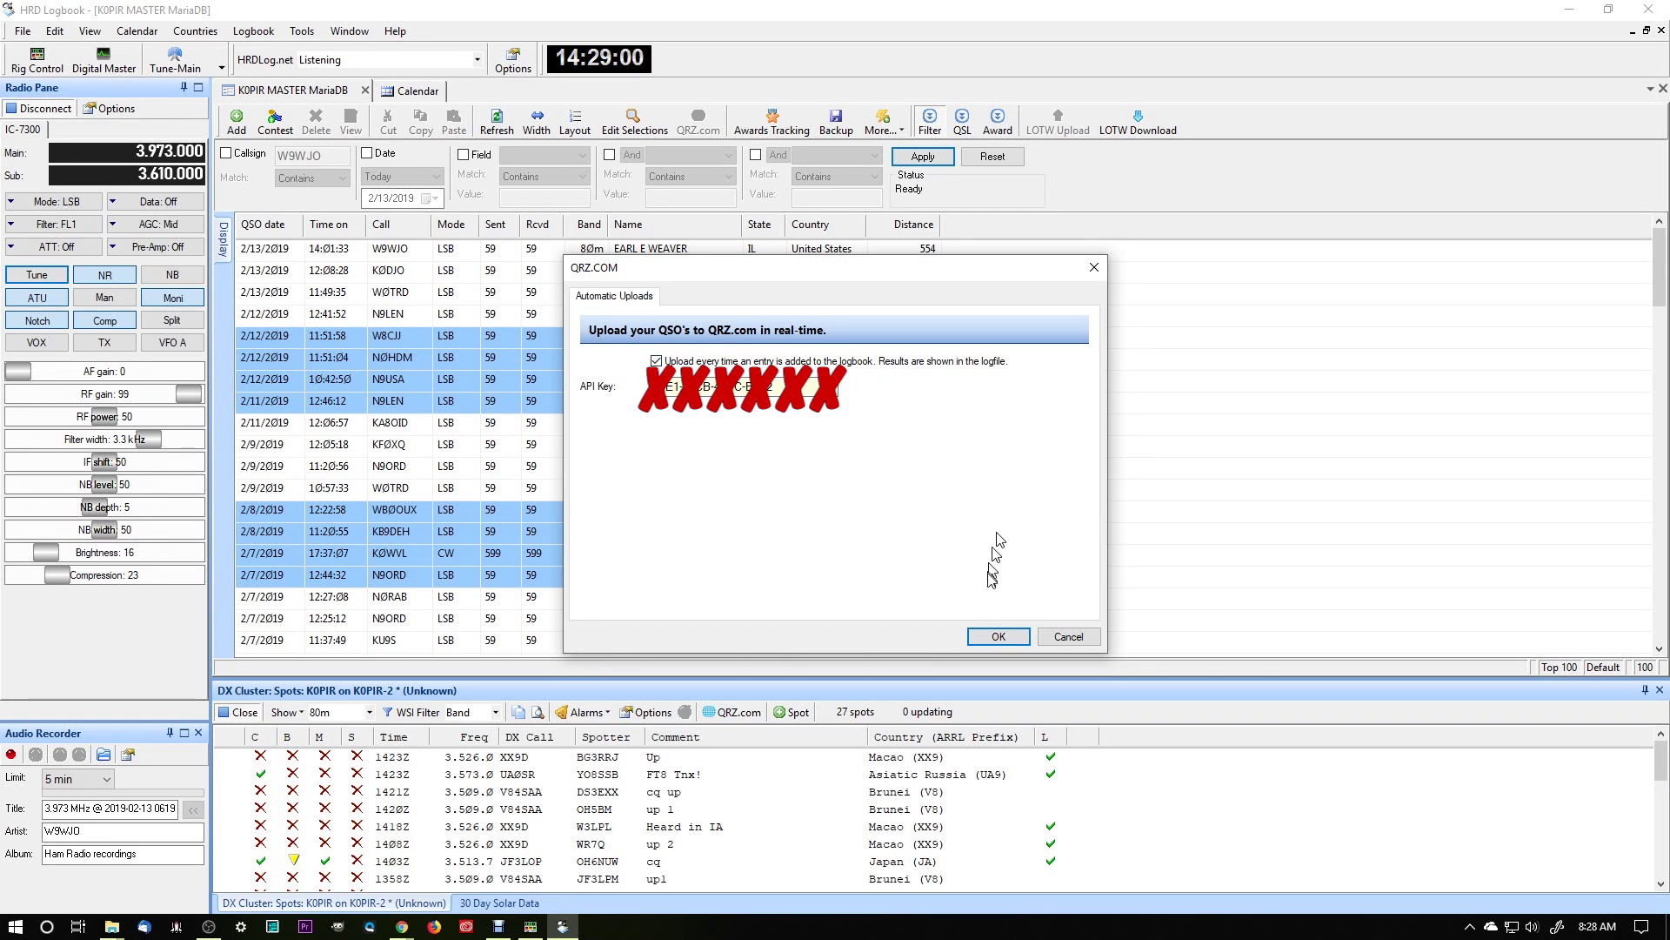
pyautogui.click(1069, 638)
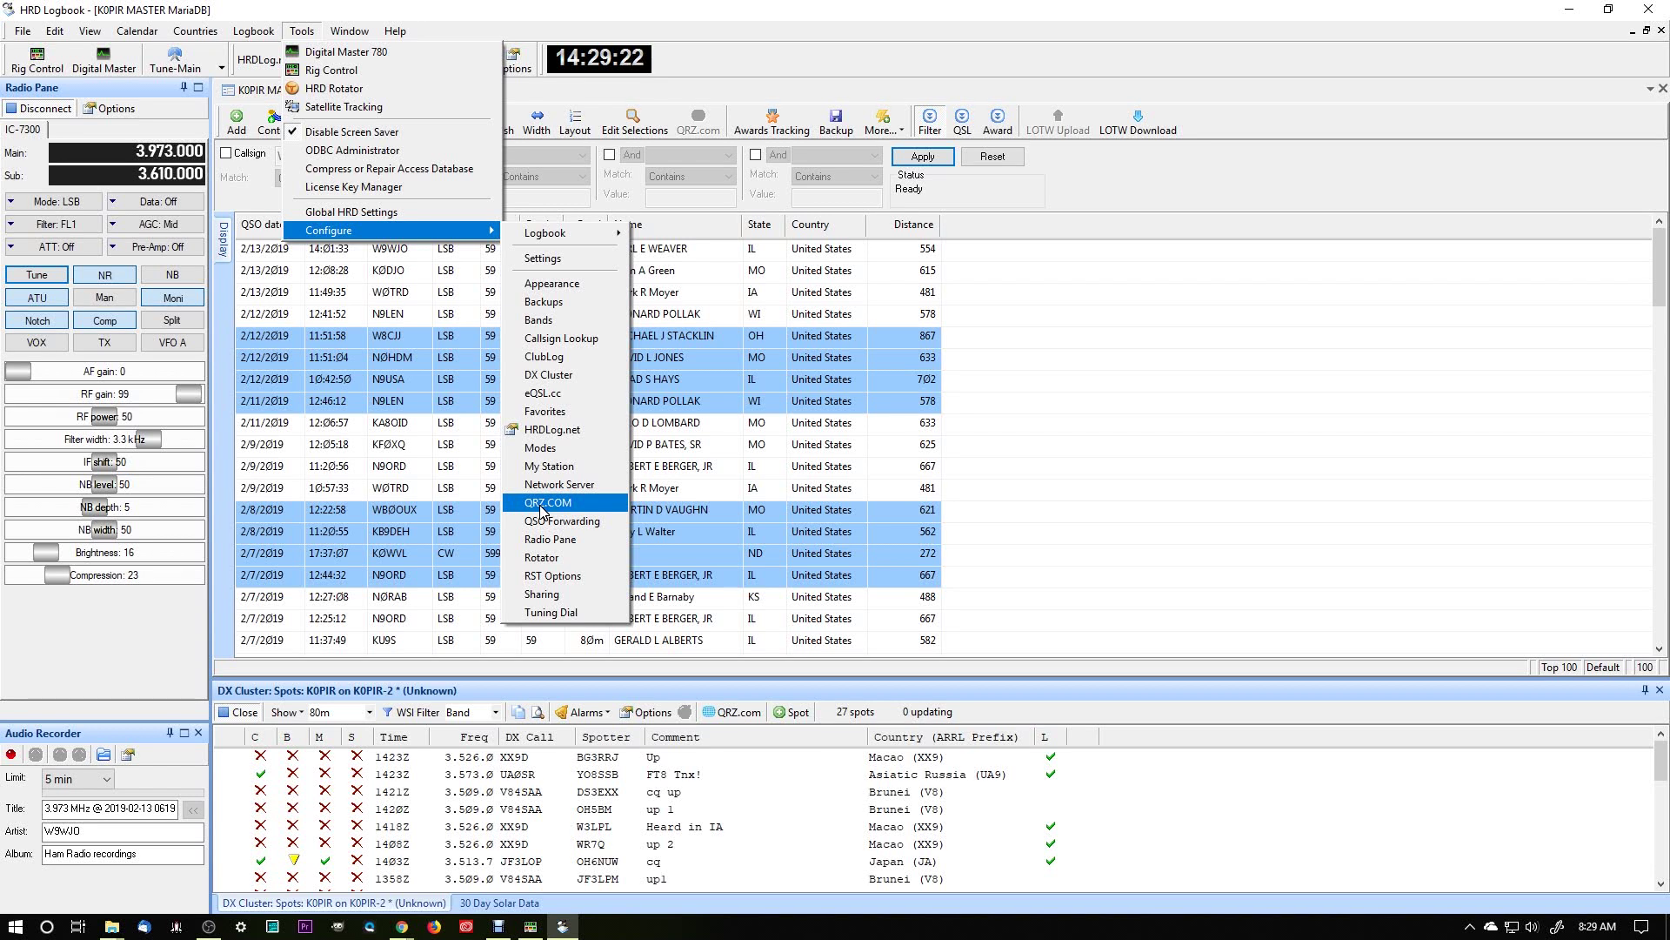
pyautogui.click(1127, 454)
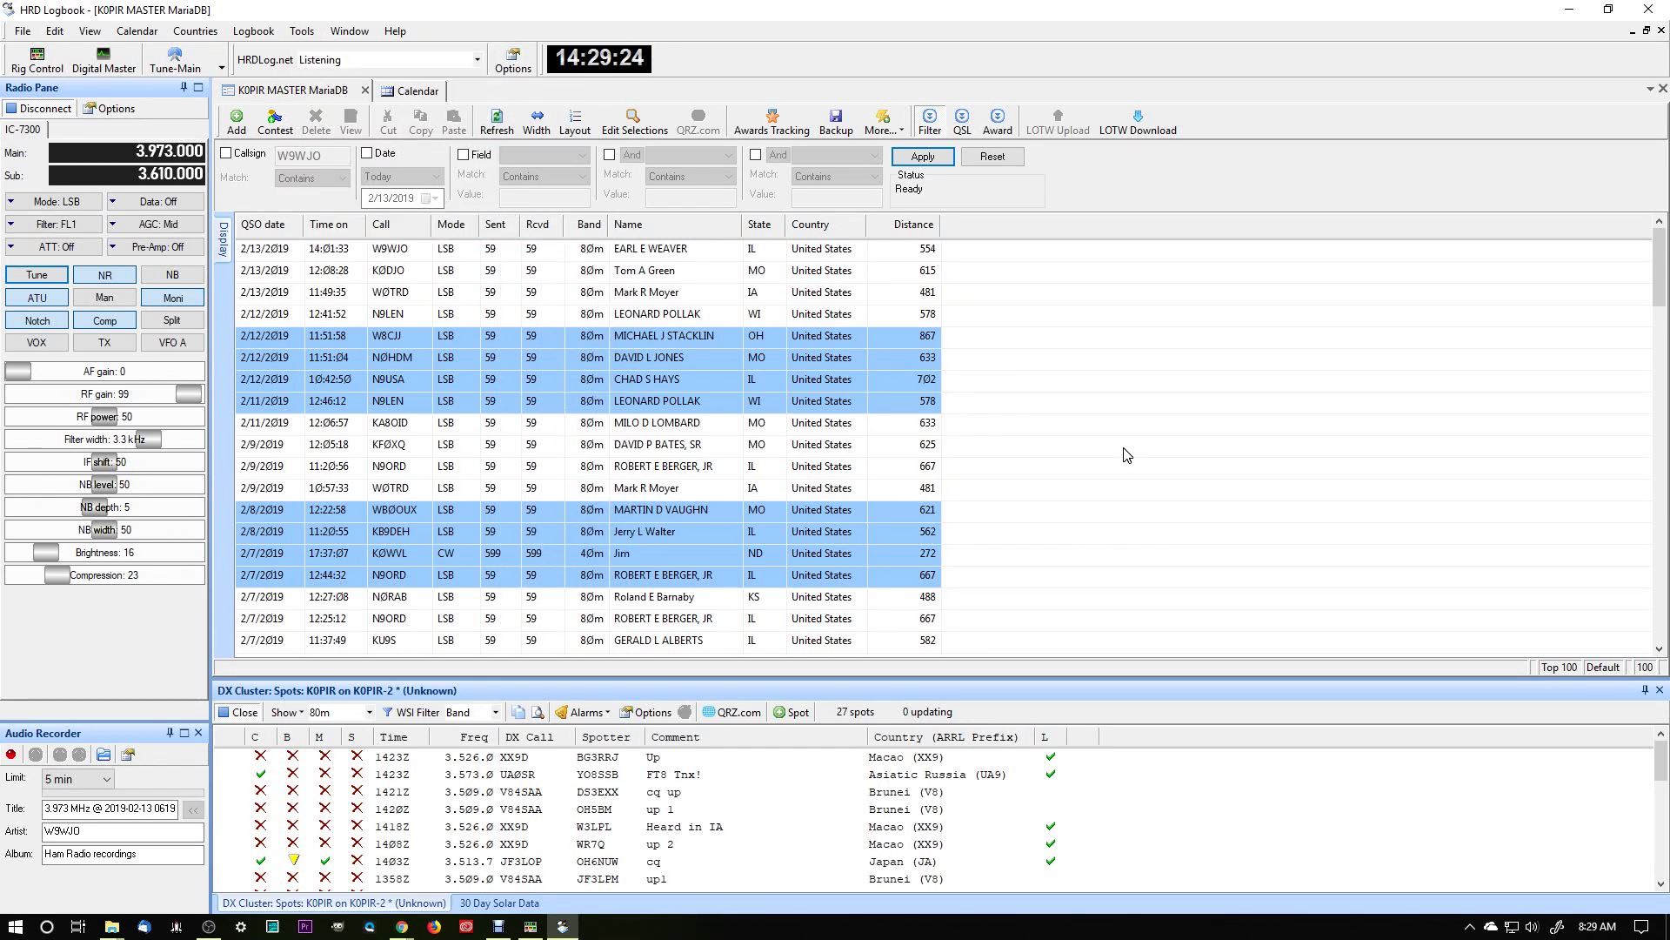
# Open the LOTW upload for the log entries from 2/13/2019 back to 2/11/2019 12:46:12, review its settings, and close it without uploading
pyautogui.click(290, 251)
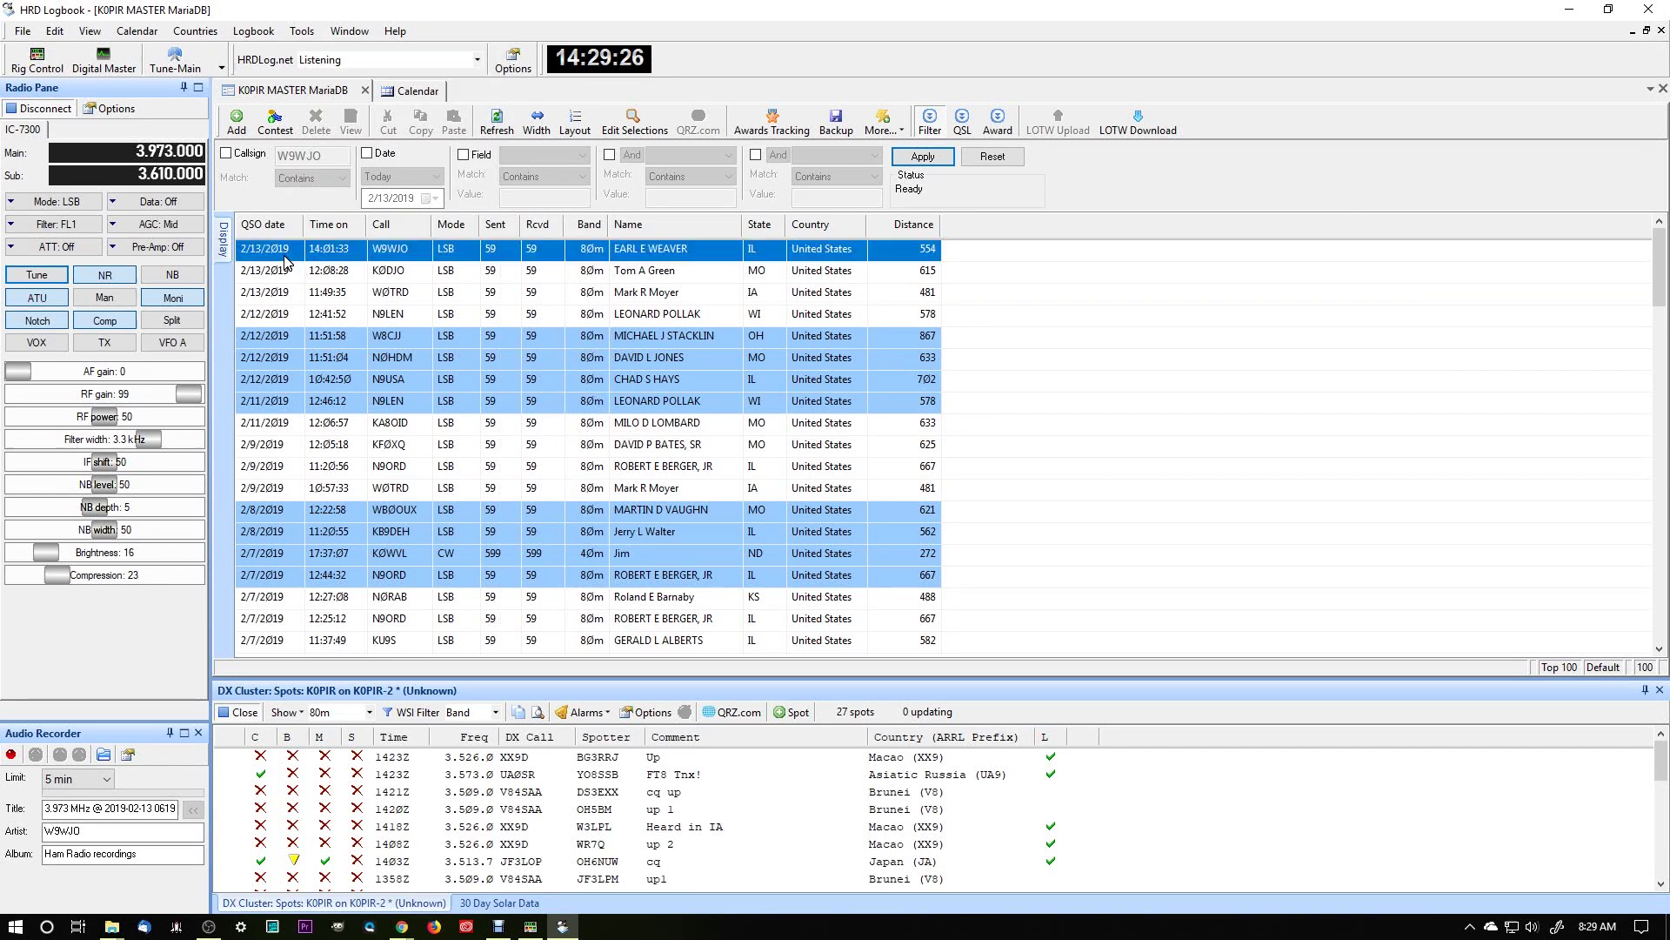
pyautogui.keyDown('shift'); pyautogui.click(281, 406); pyautogui.keyUp('shift')
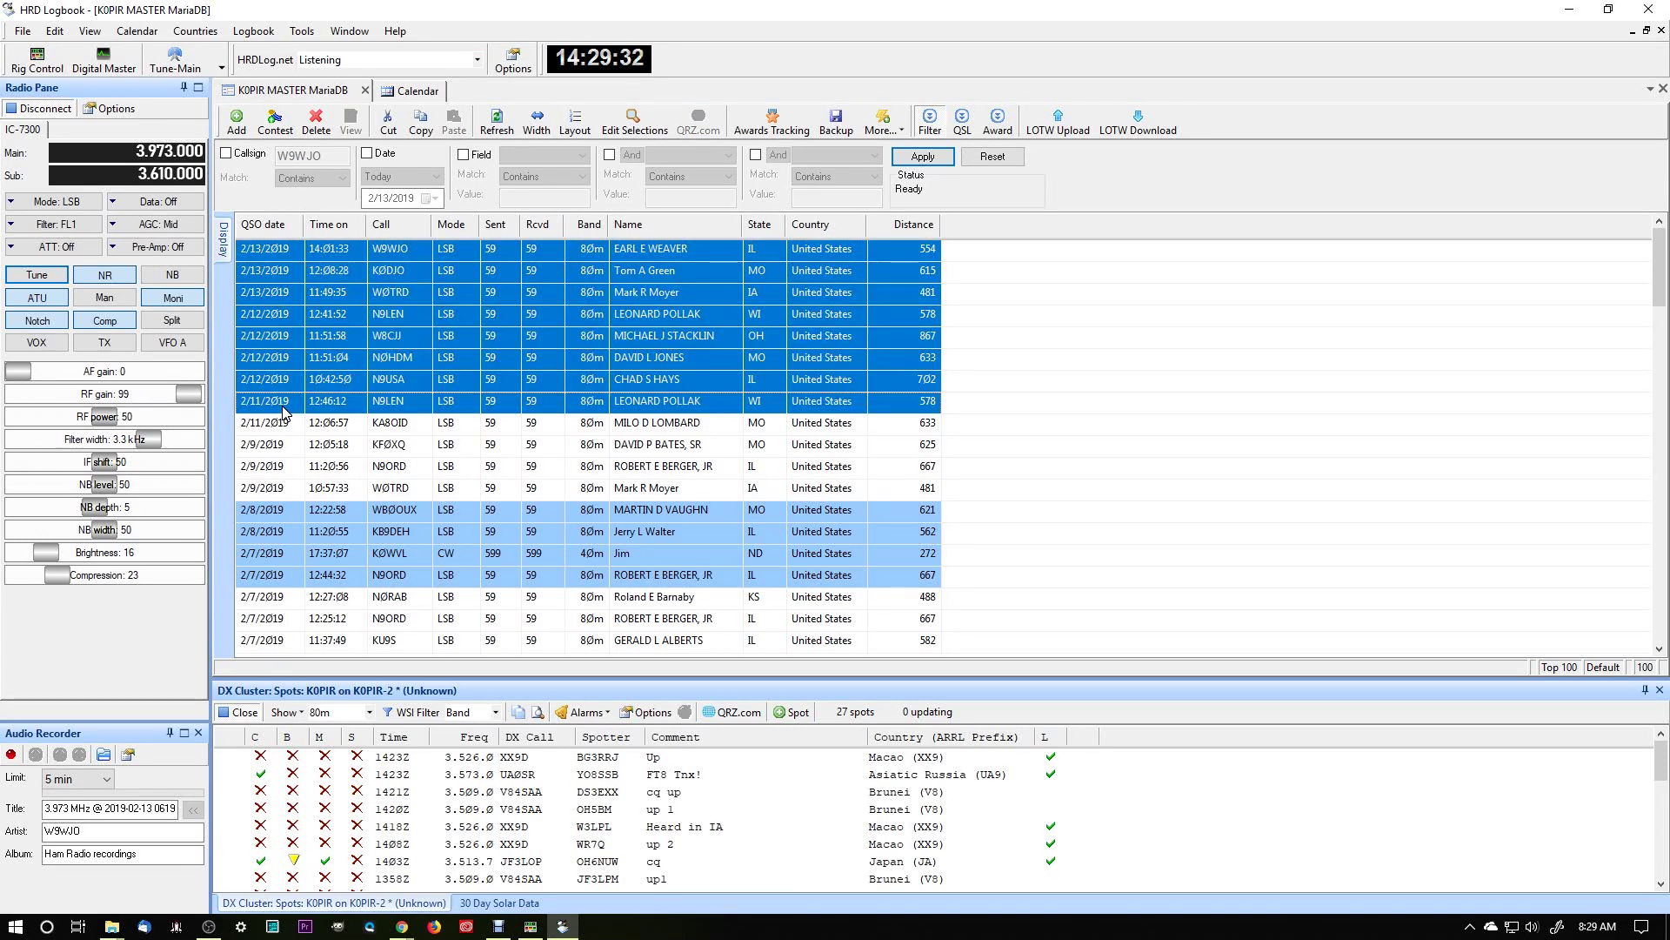
pyautogui.rightClick(283, 410)
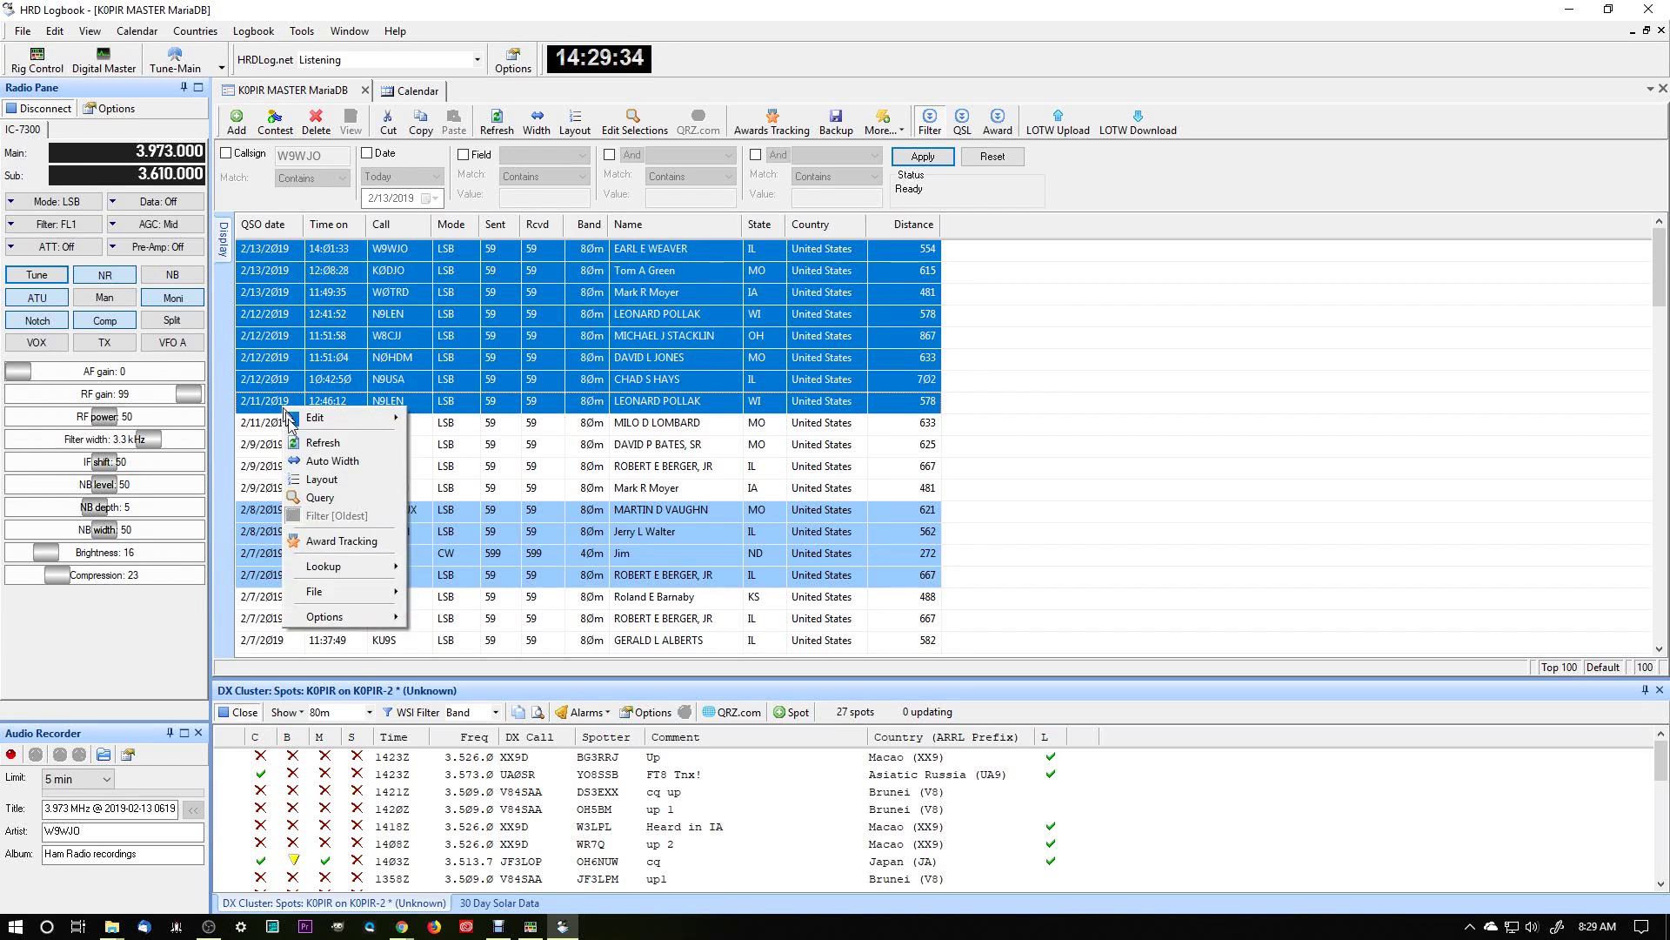
pyautogui.moveTo(351, 601)
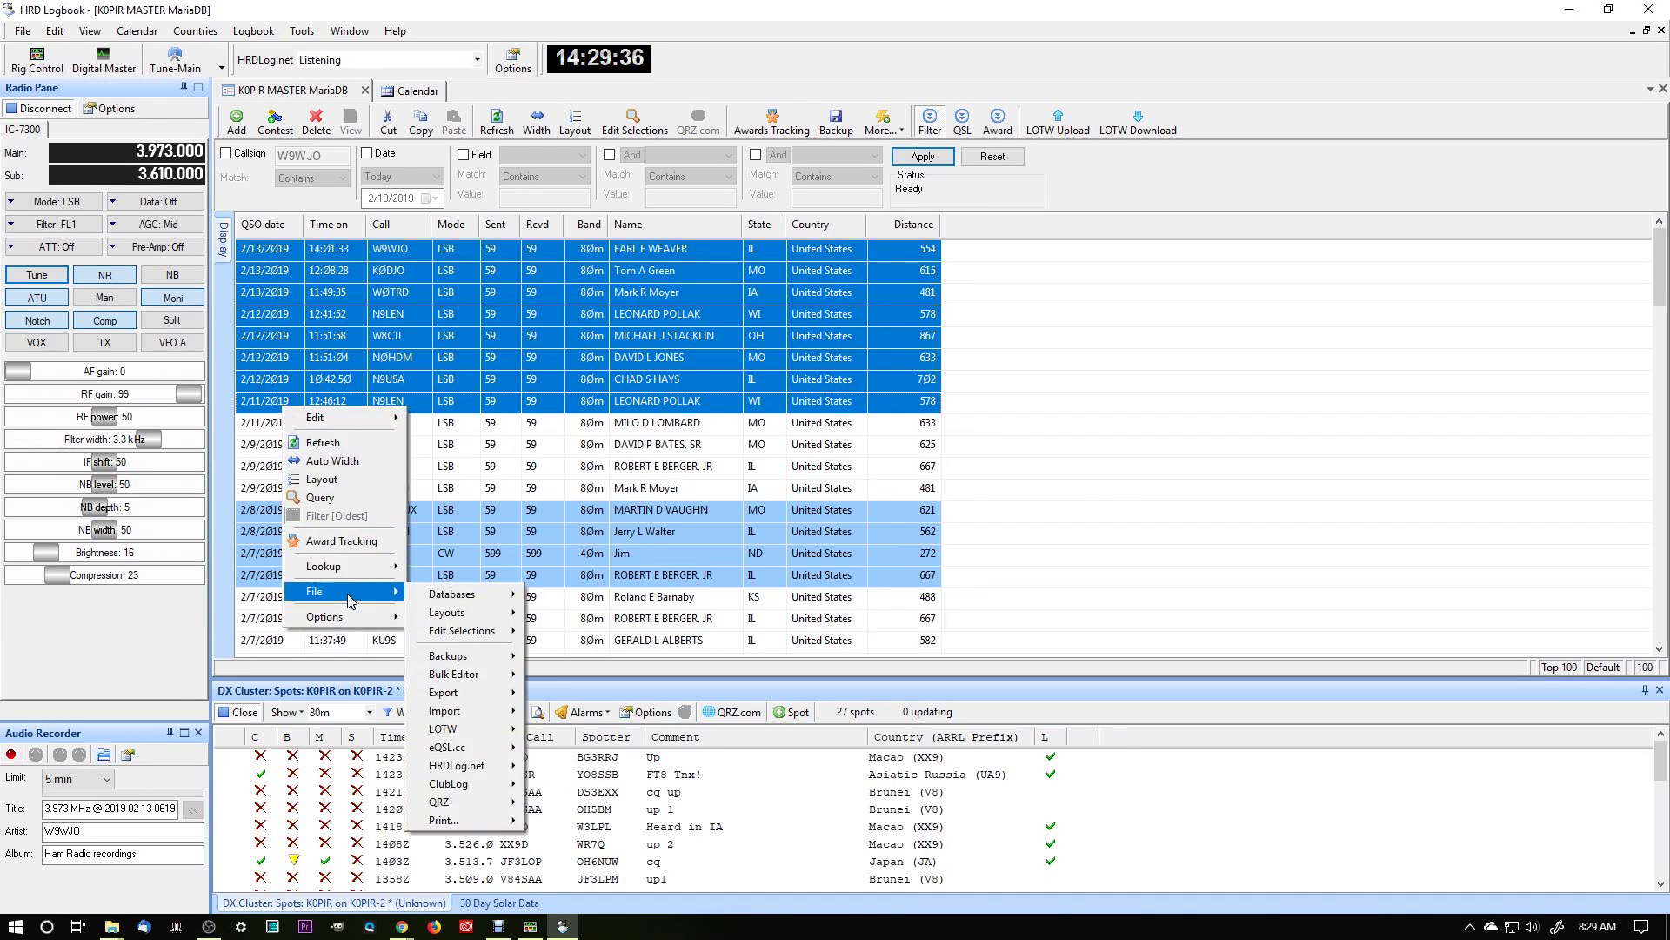
pyautogui.moveTo(452, 731)
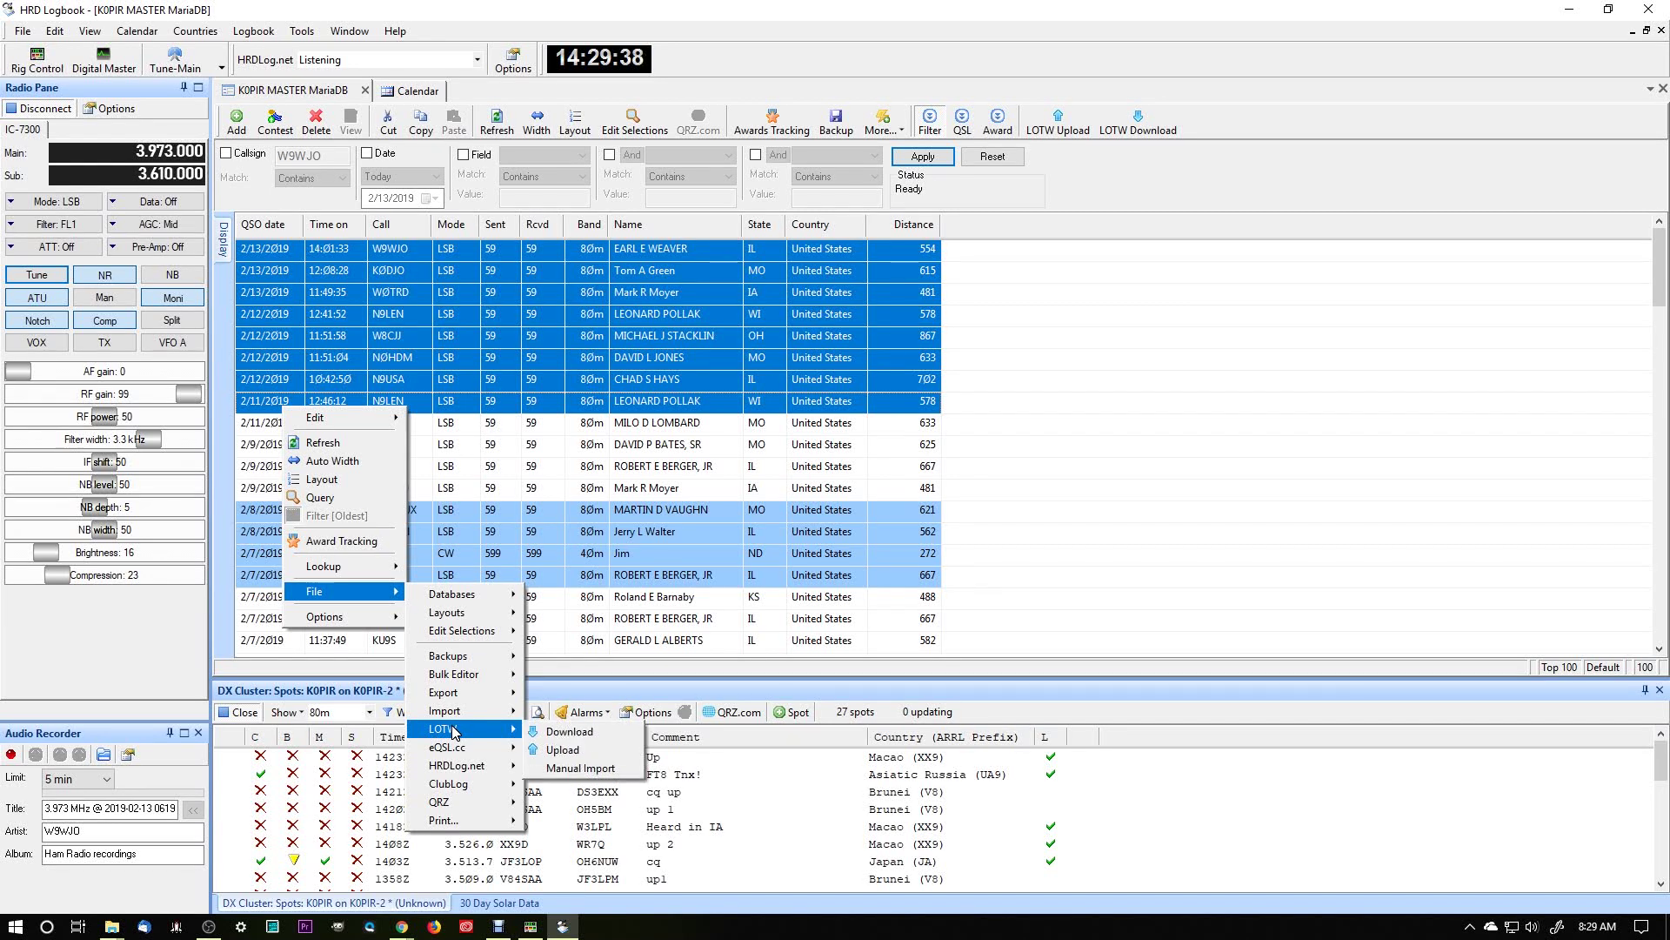
pyautogui.click(549, 754)
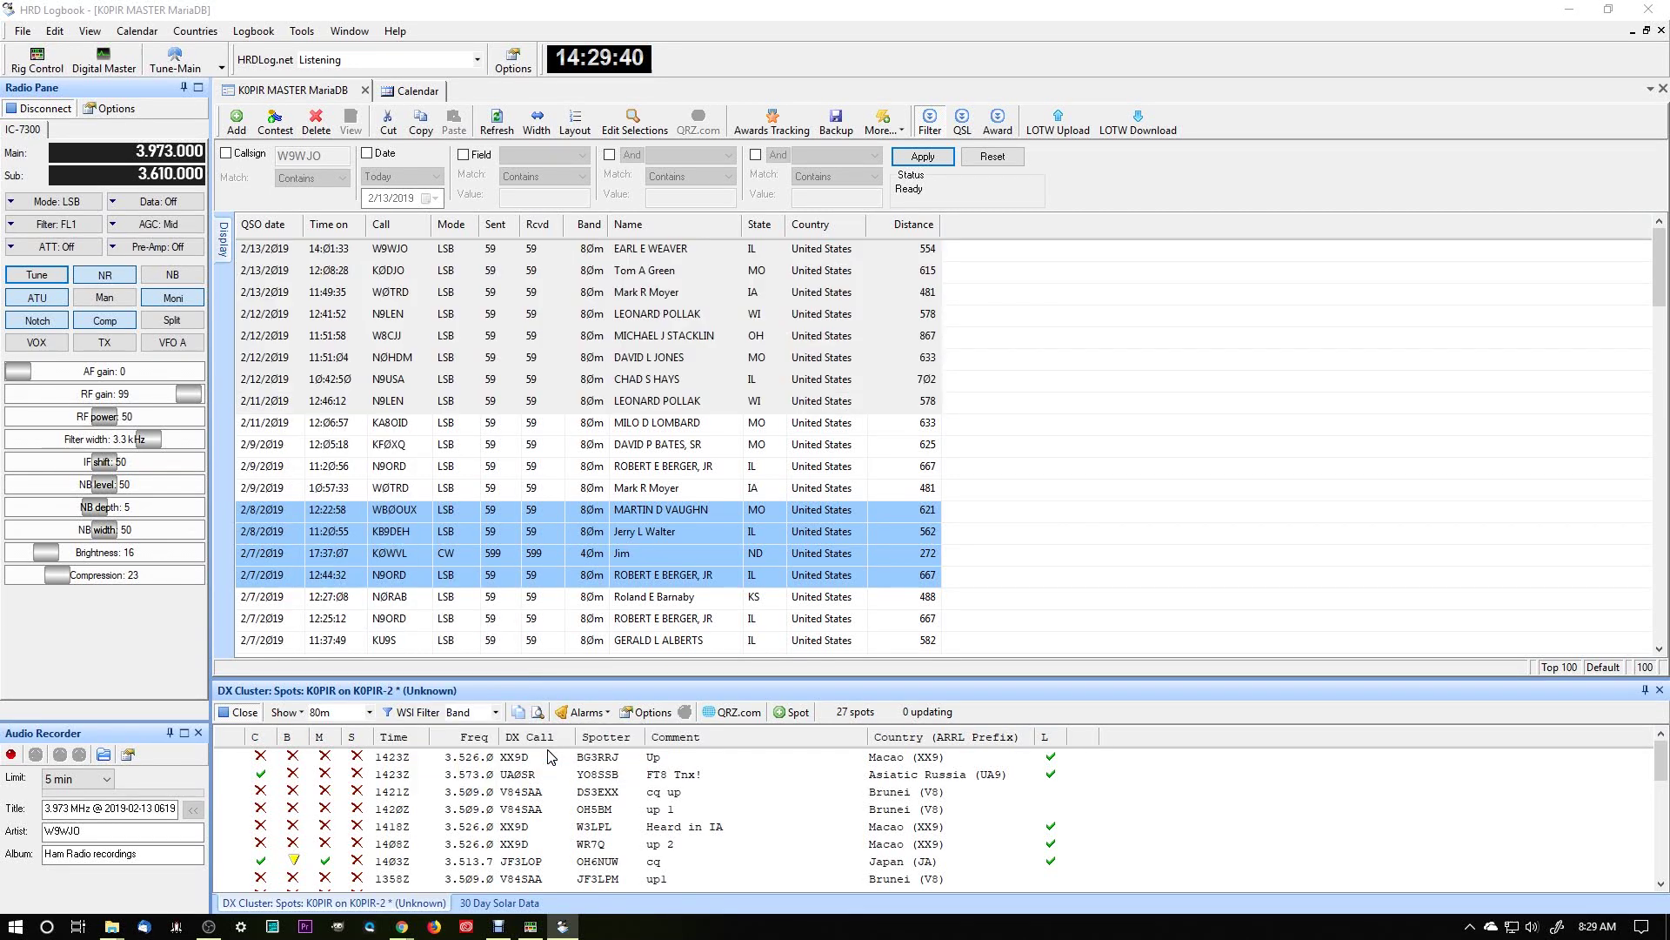
pyautogui.moveTo(742, 230); pyautogui.dragTo(578, 155)
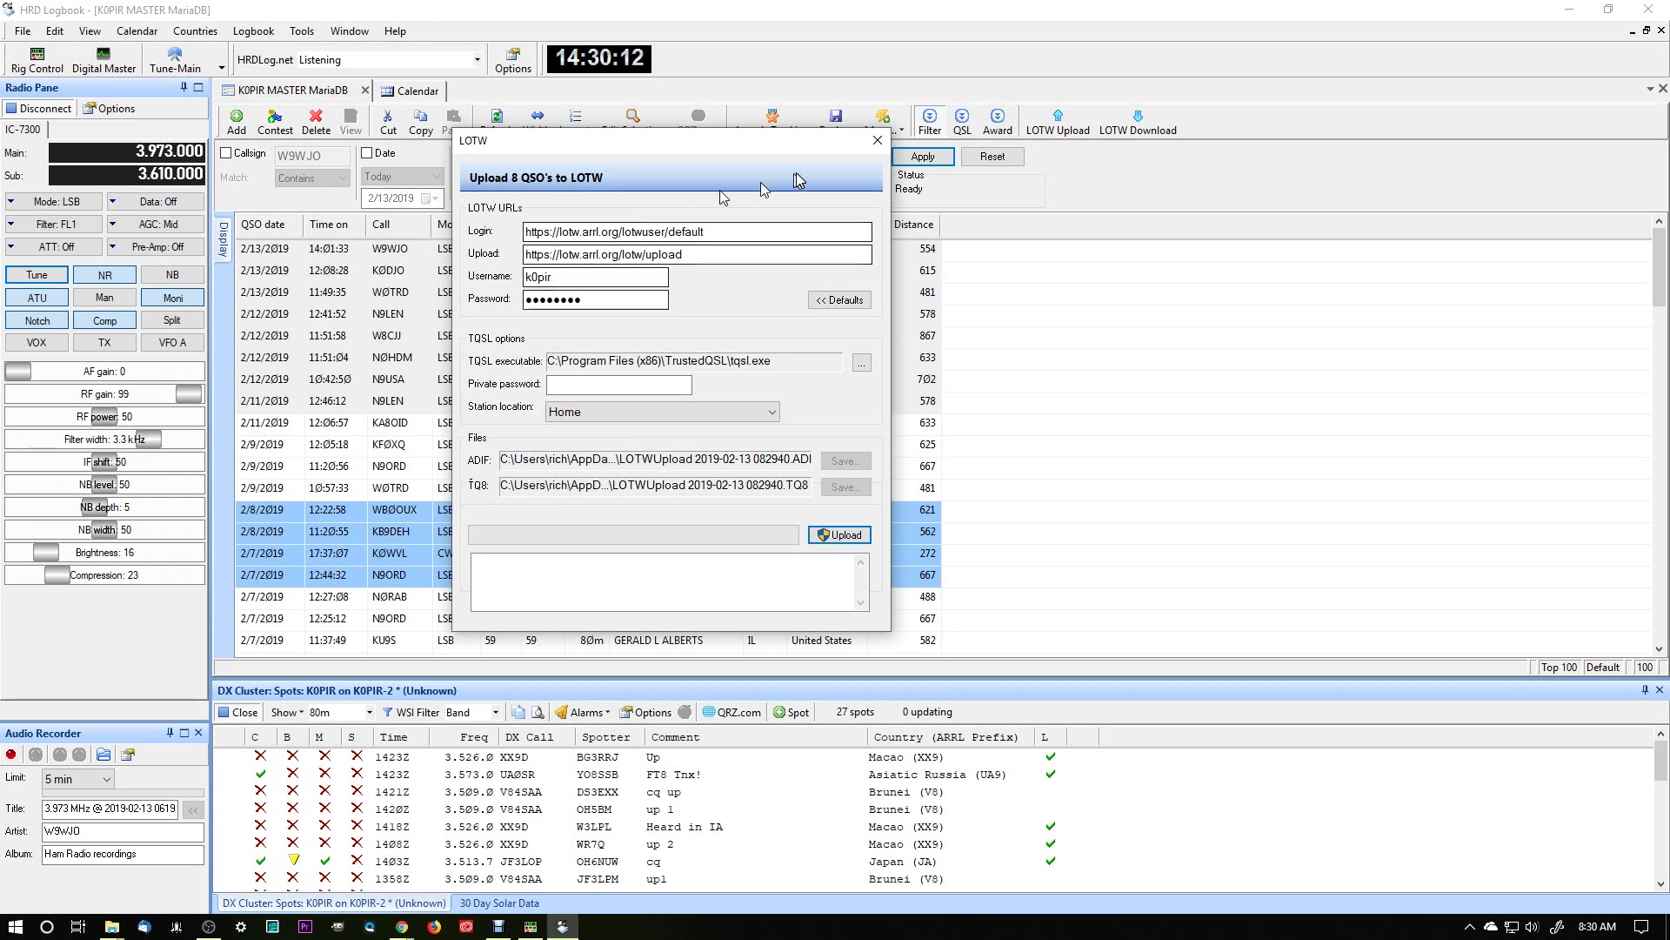
pyautogui.click(877, 145)
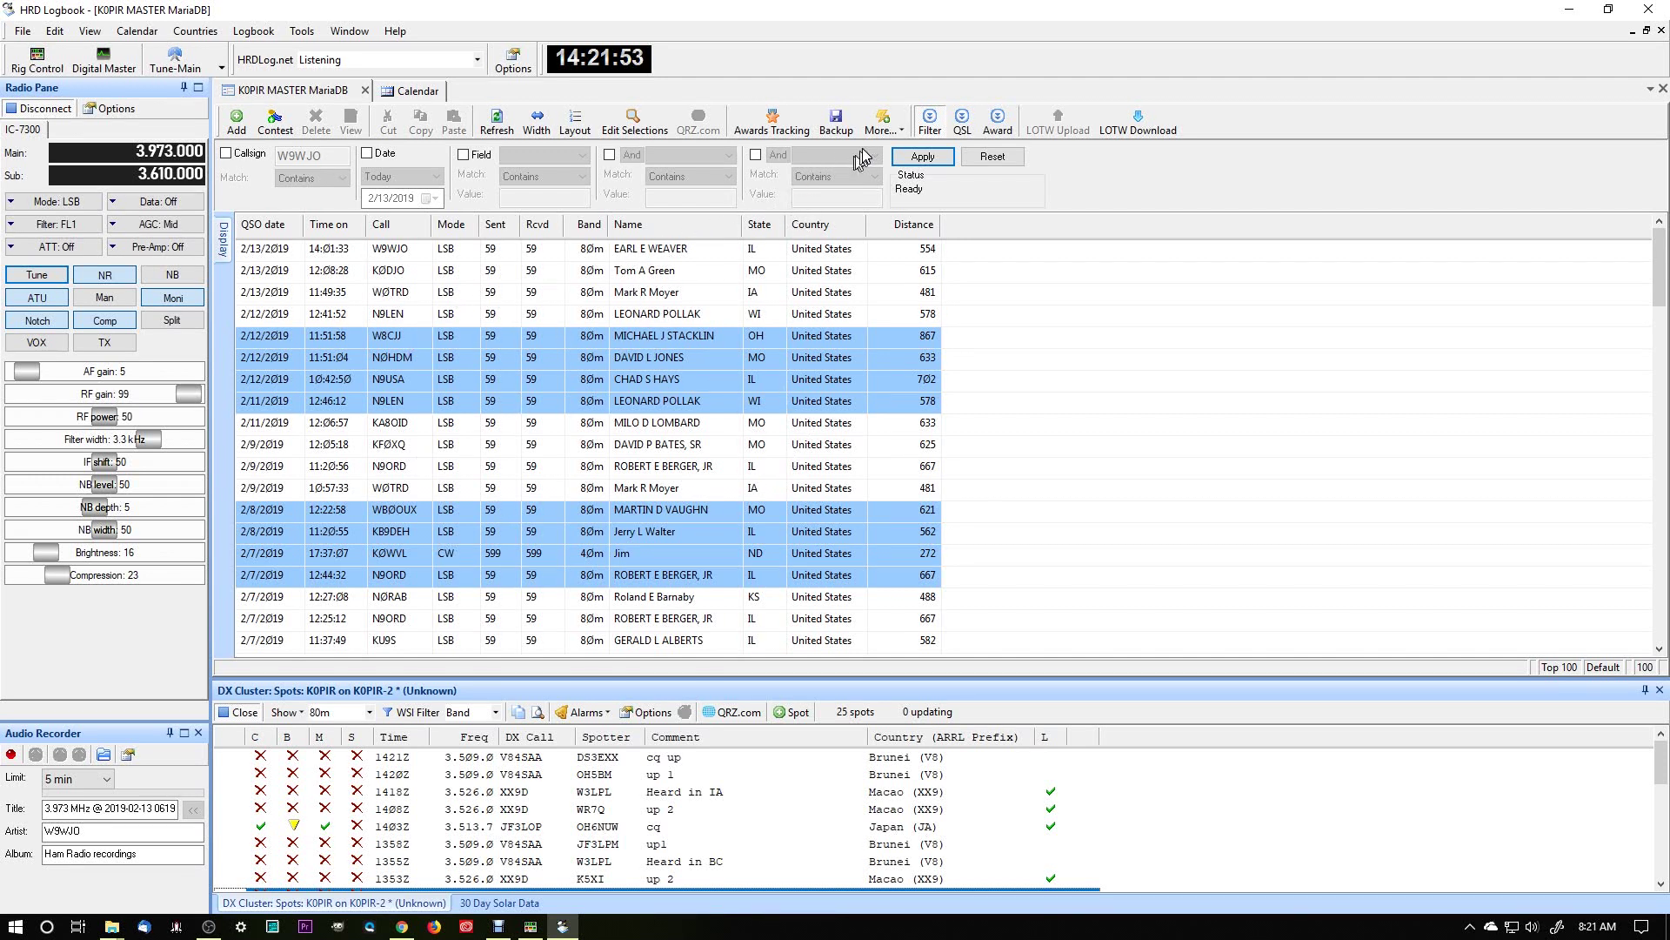
# Open the logbook's Appearance settings and review the font, alternate row color and time format options
pyautogui.click(881, 124)
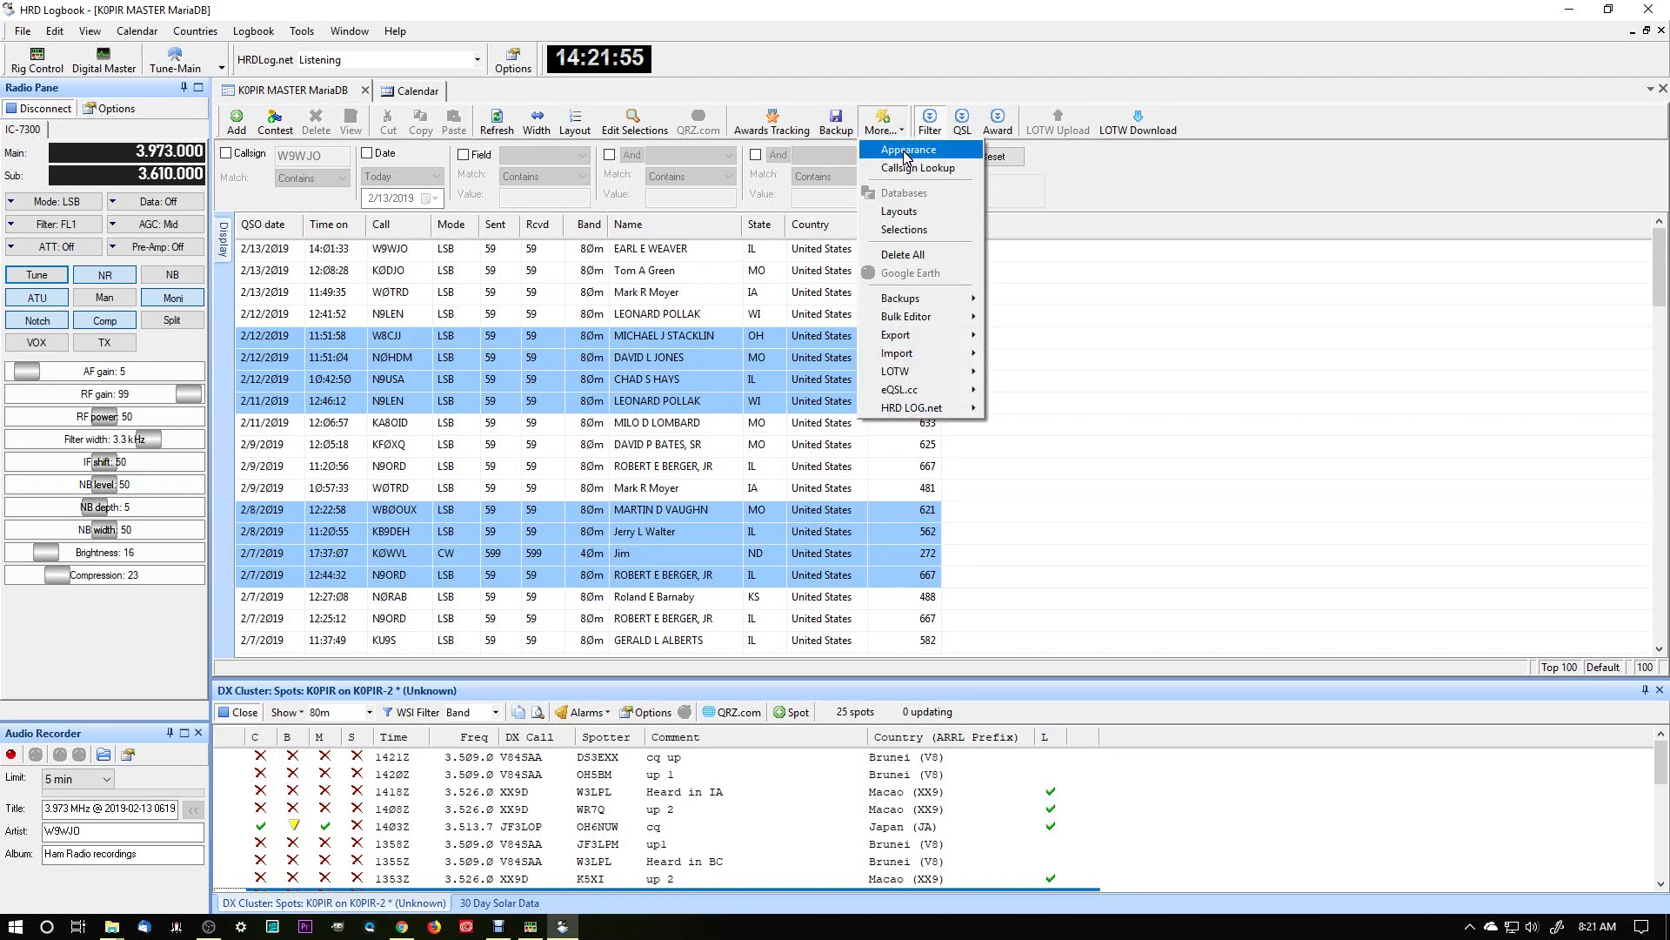
pyautogui.click(904, 155)
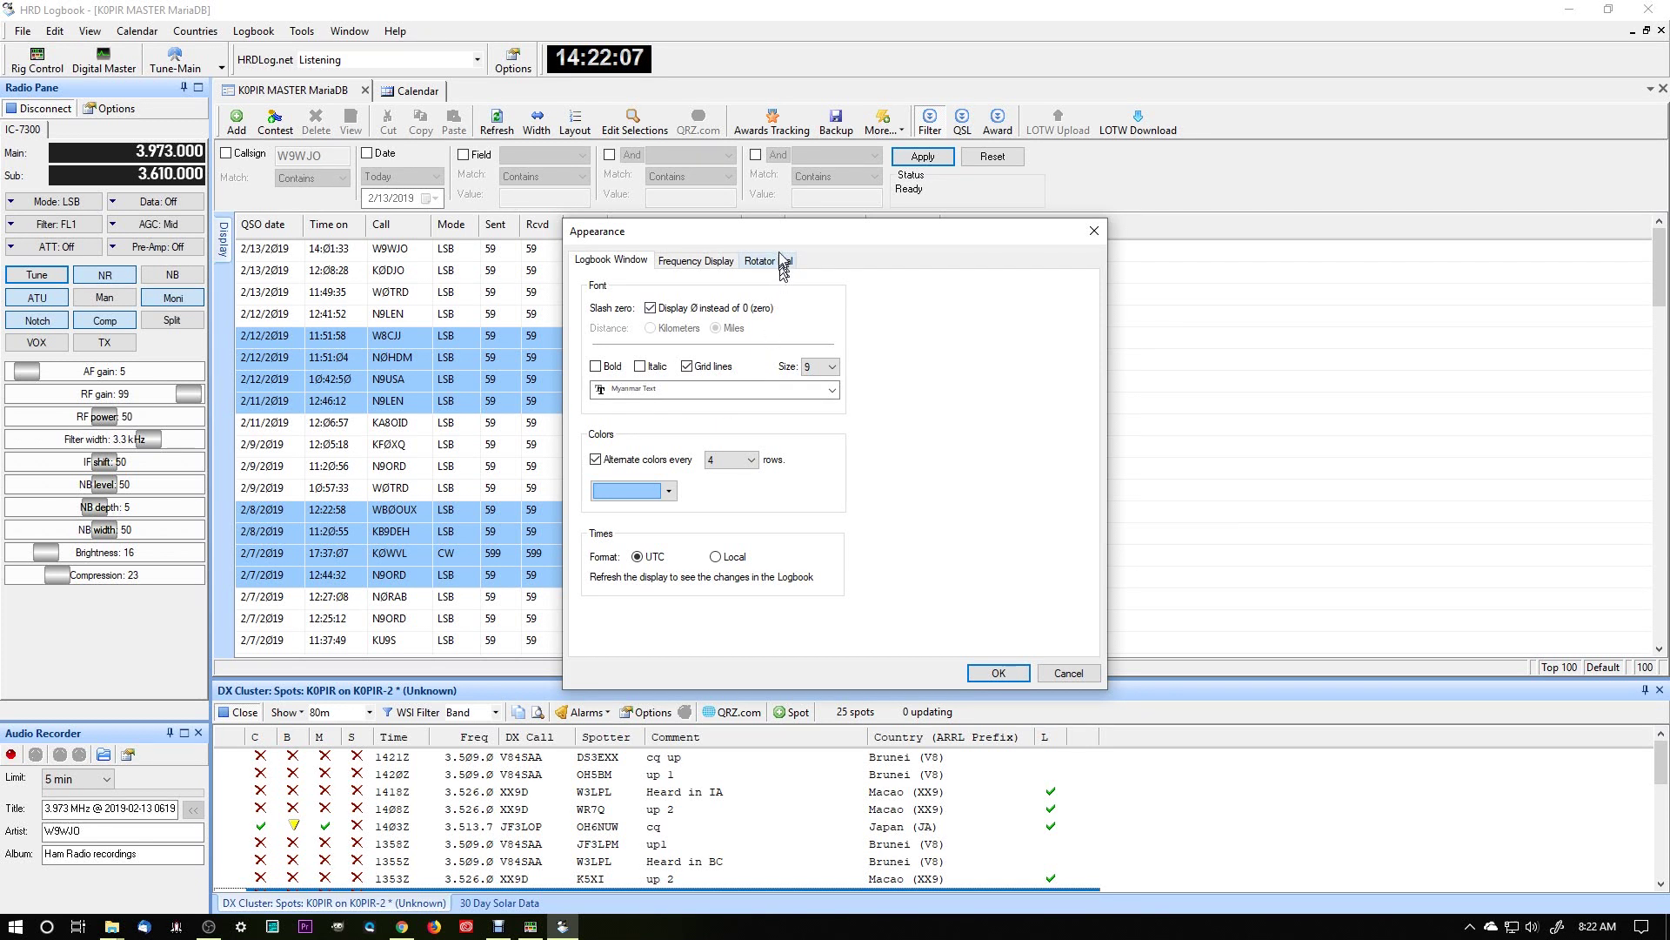
pyautogui.moveTo(782, 238); pyautogui.dragTo(977, 224)
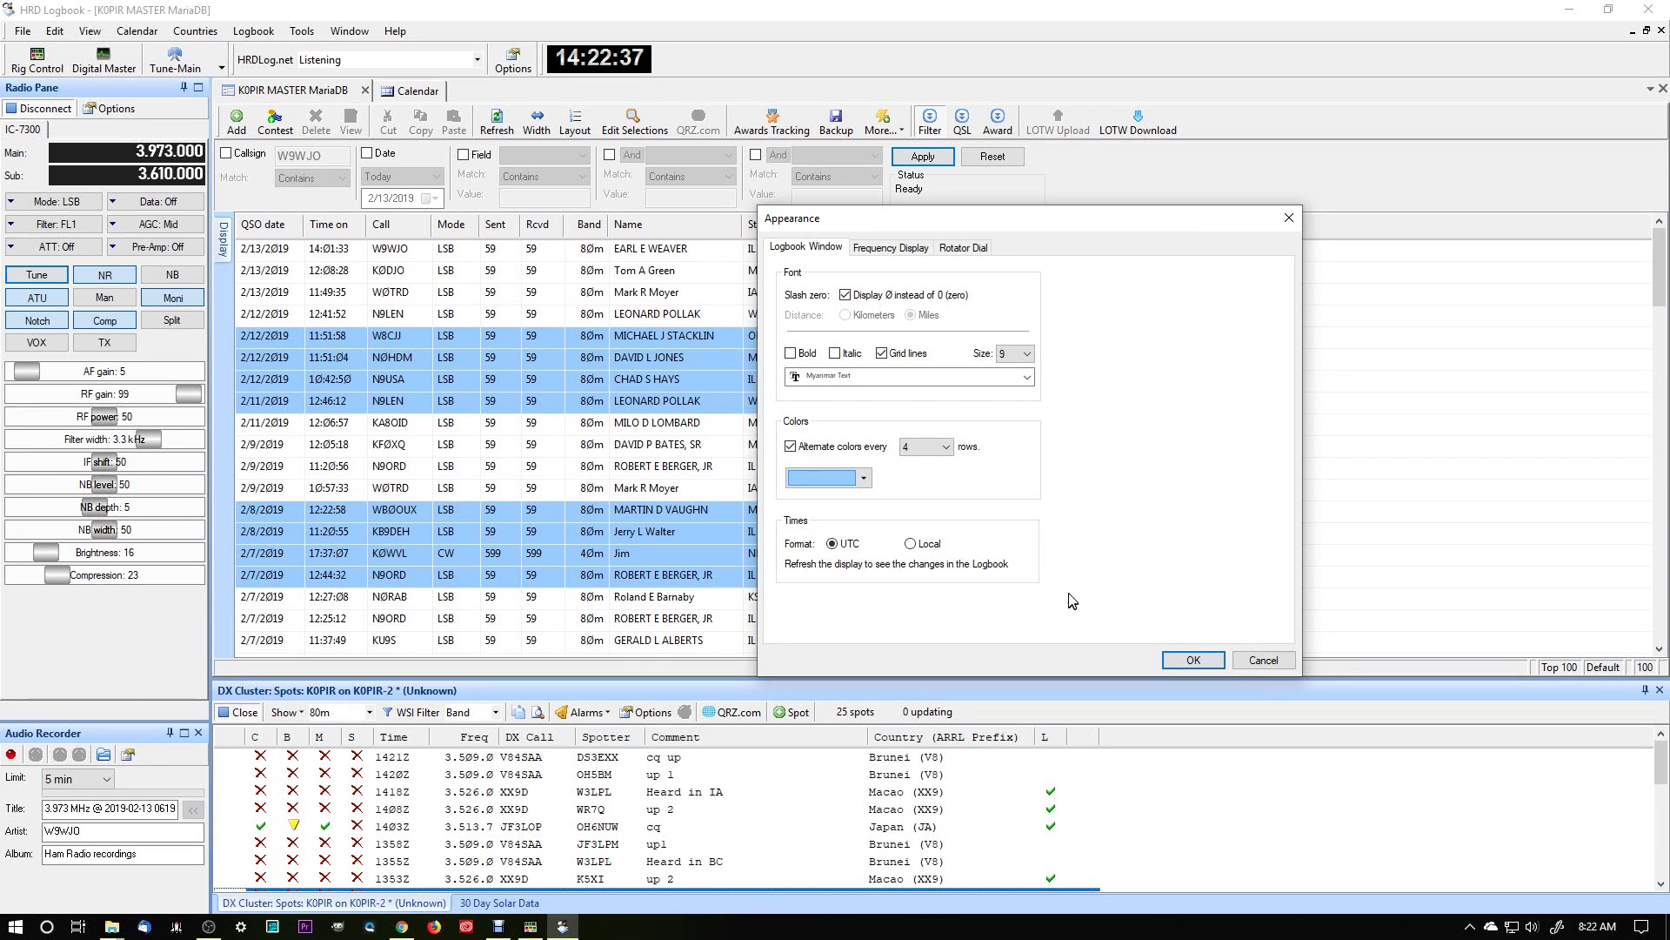
# Review the Frequency Display options with their font choices and the Rotator Dial options, and cancel the Appearance settings
pyautogui.click(891, 248)
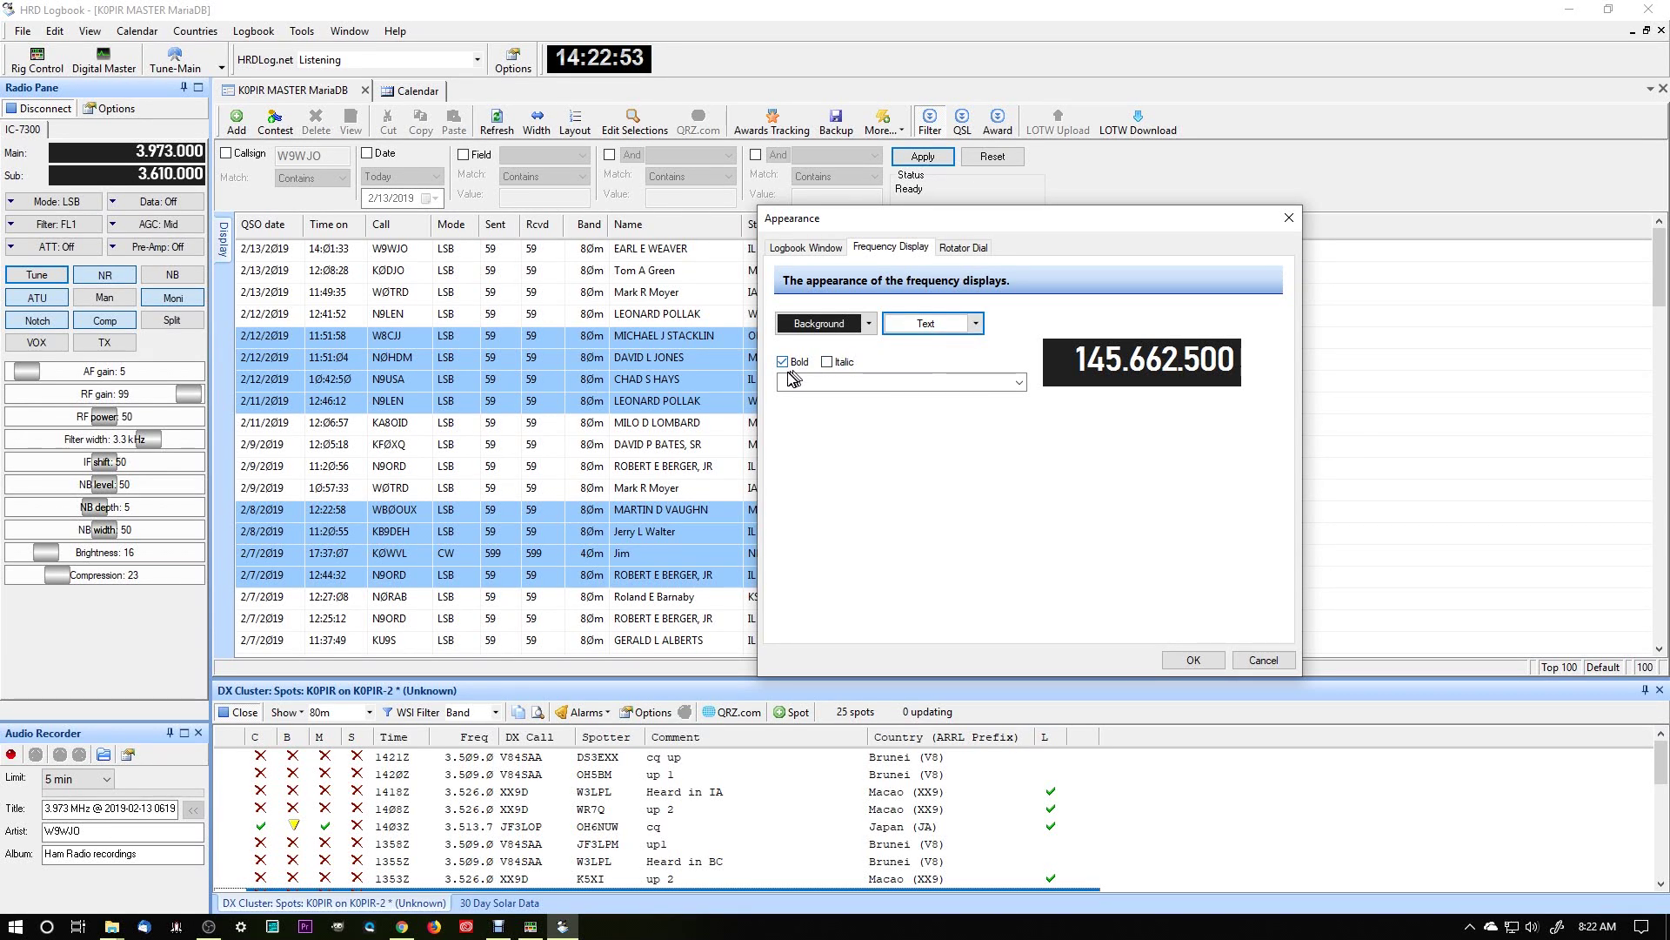
pyautogui.click(1019, 383)
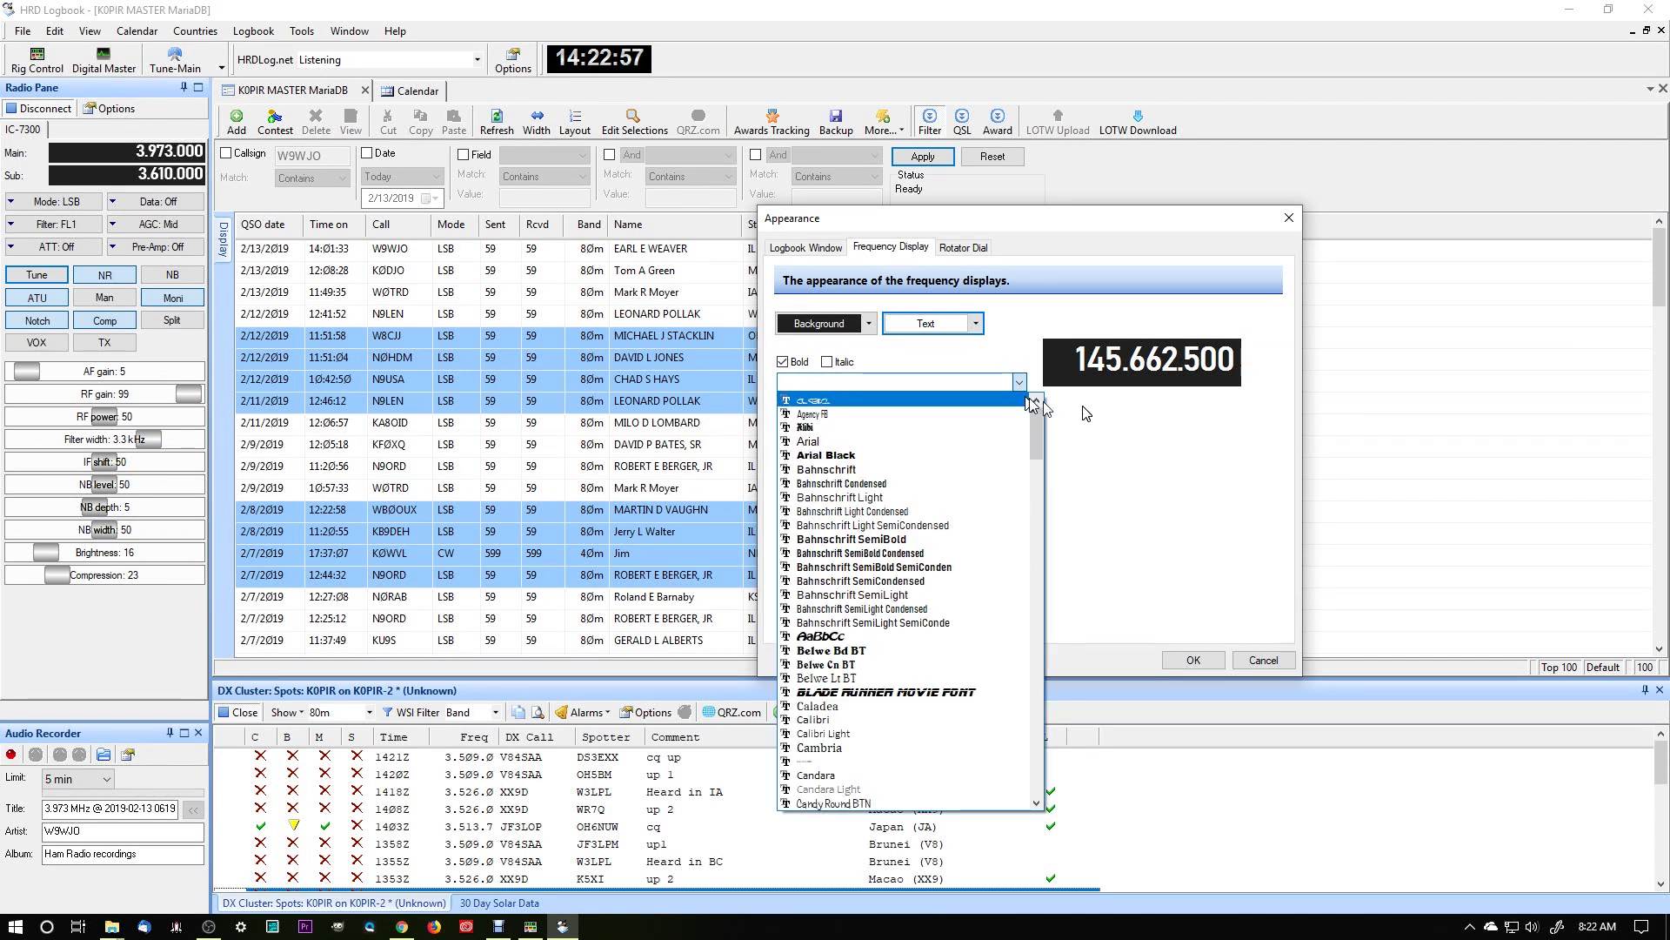
pyautogui.click(1170, 503)
pyautogui.click(963, 247)
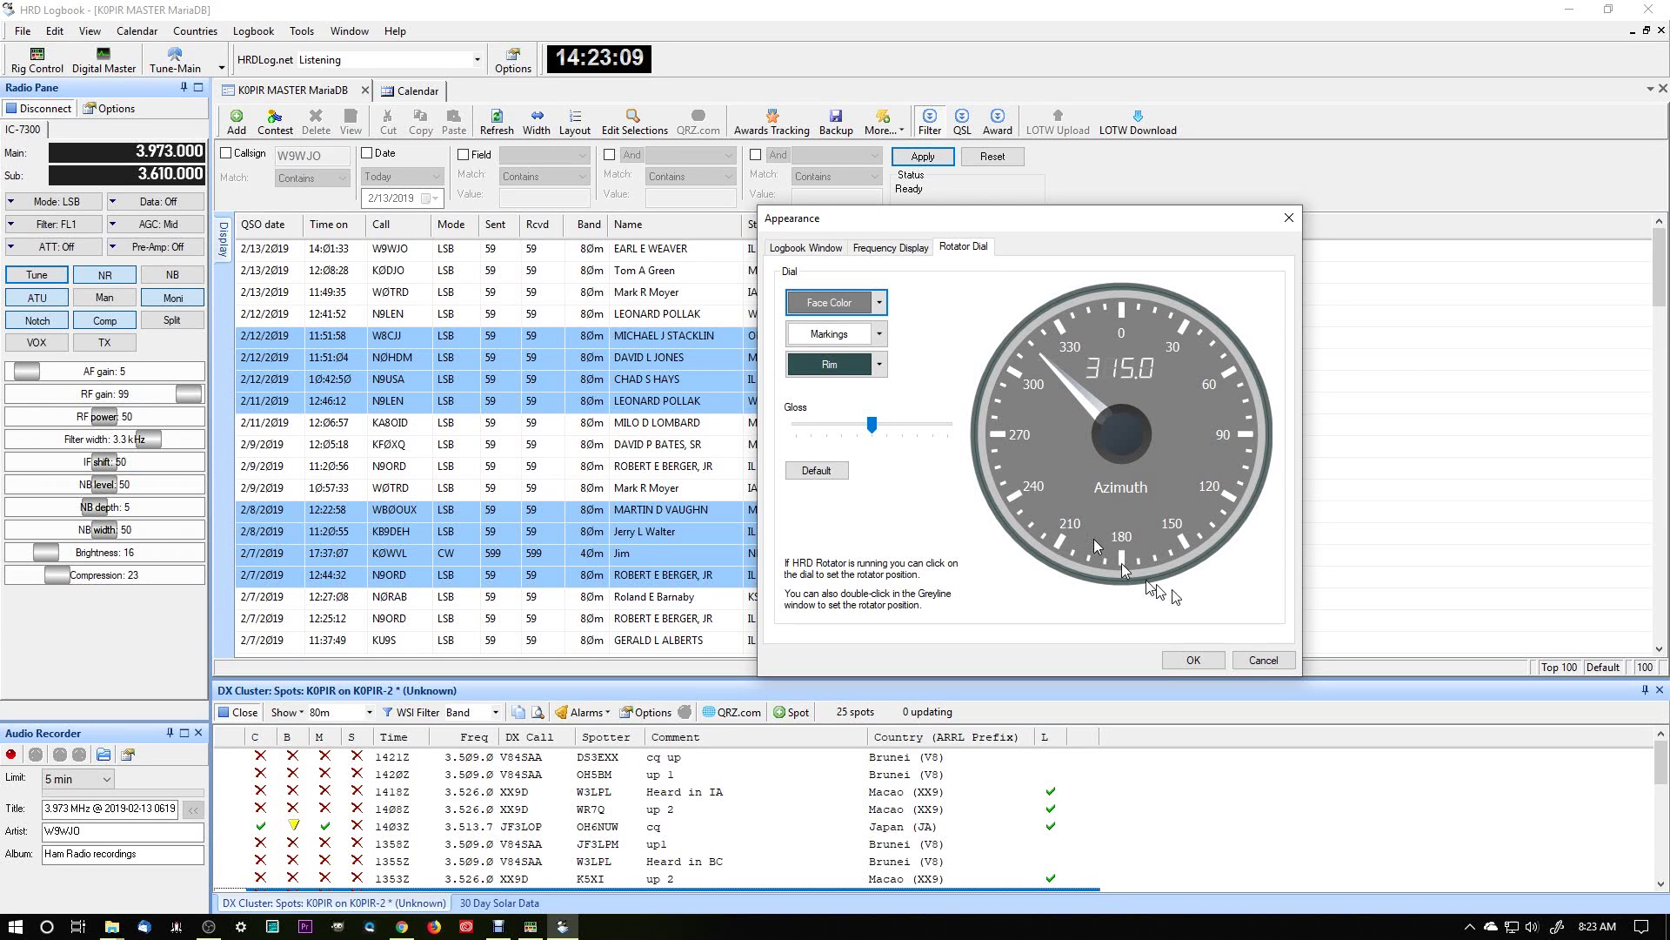
pyautogui.click(1263, 661)
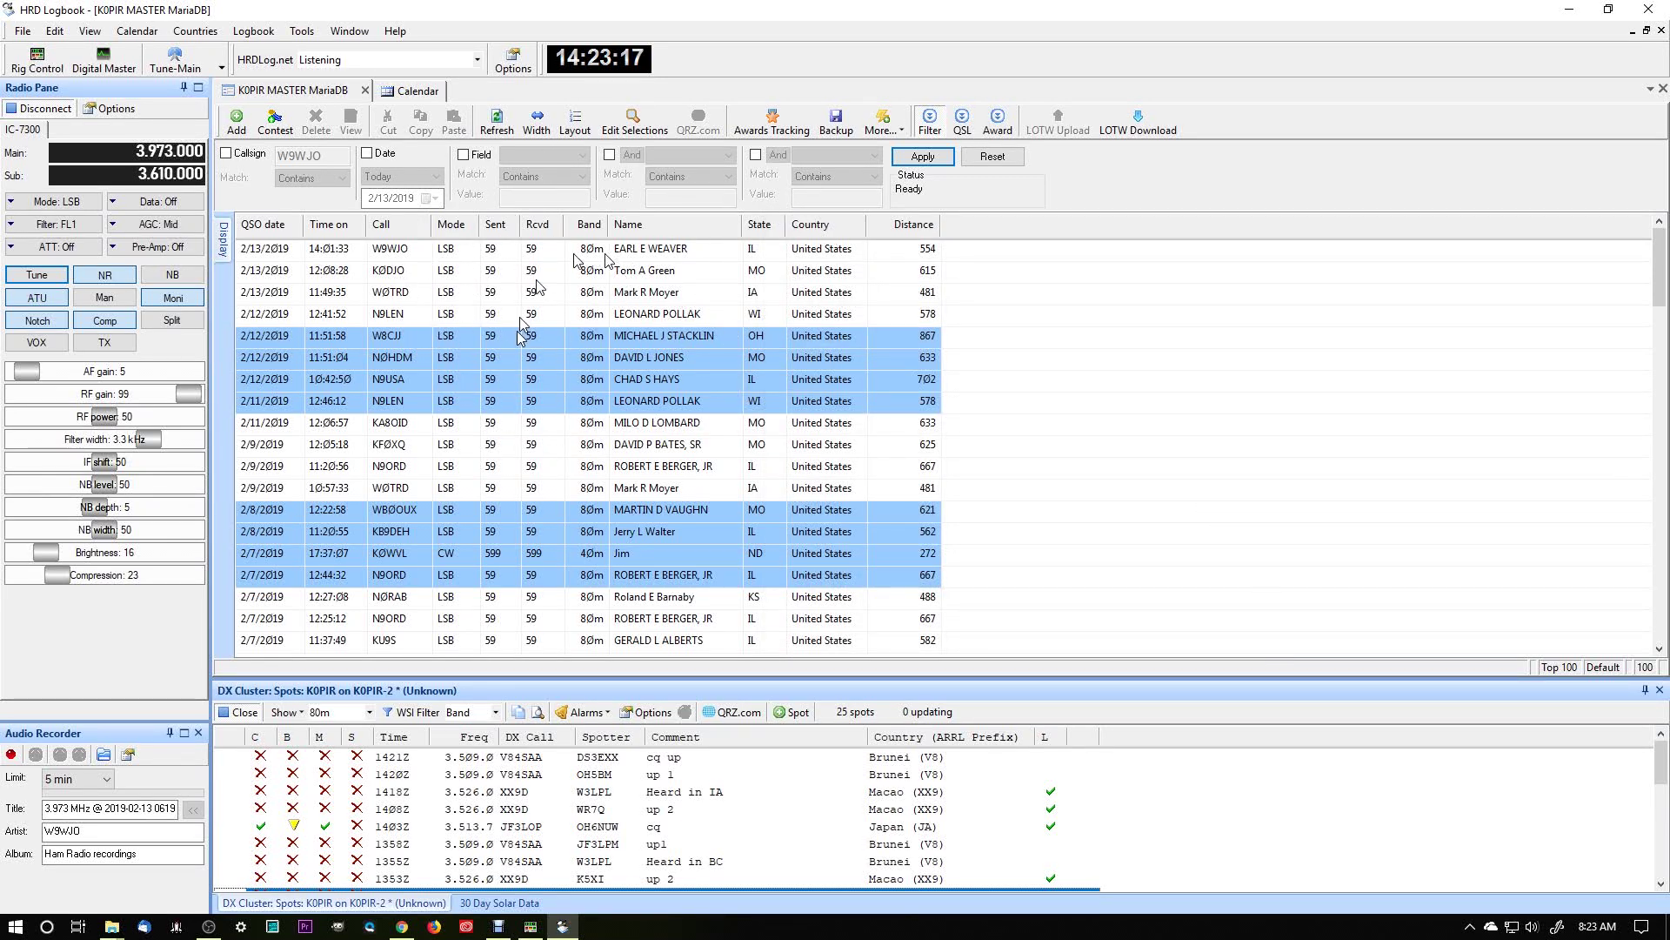
# In the Radio Pane's default layout, assign VFO A to the empty button slot beside TX
pyautogui.click(119, 108)
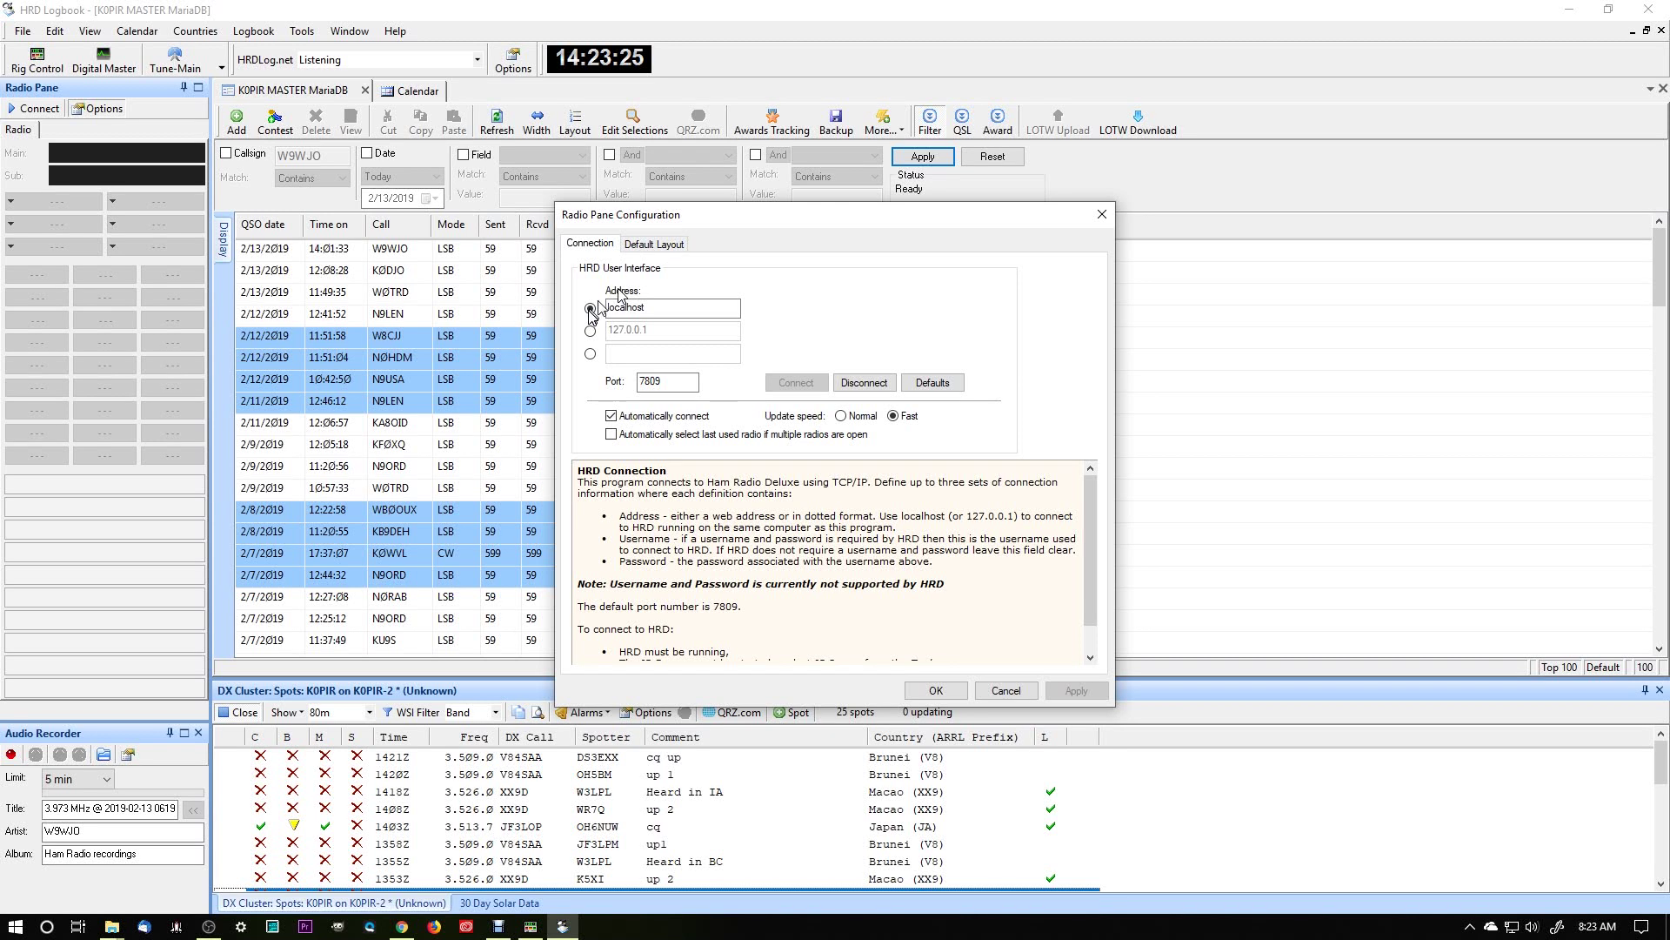
pyautogui.click(648, 247)
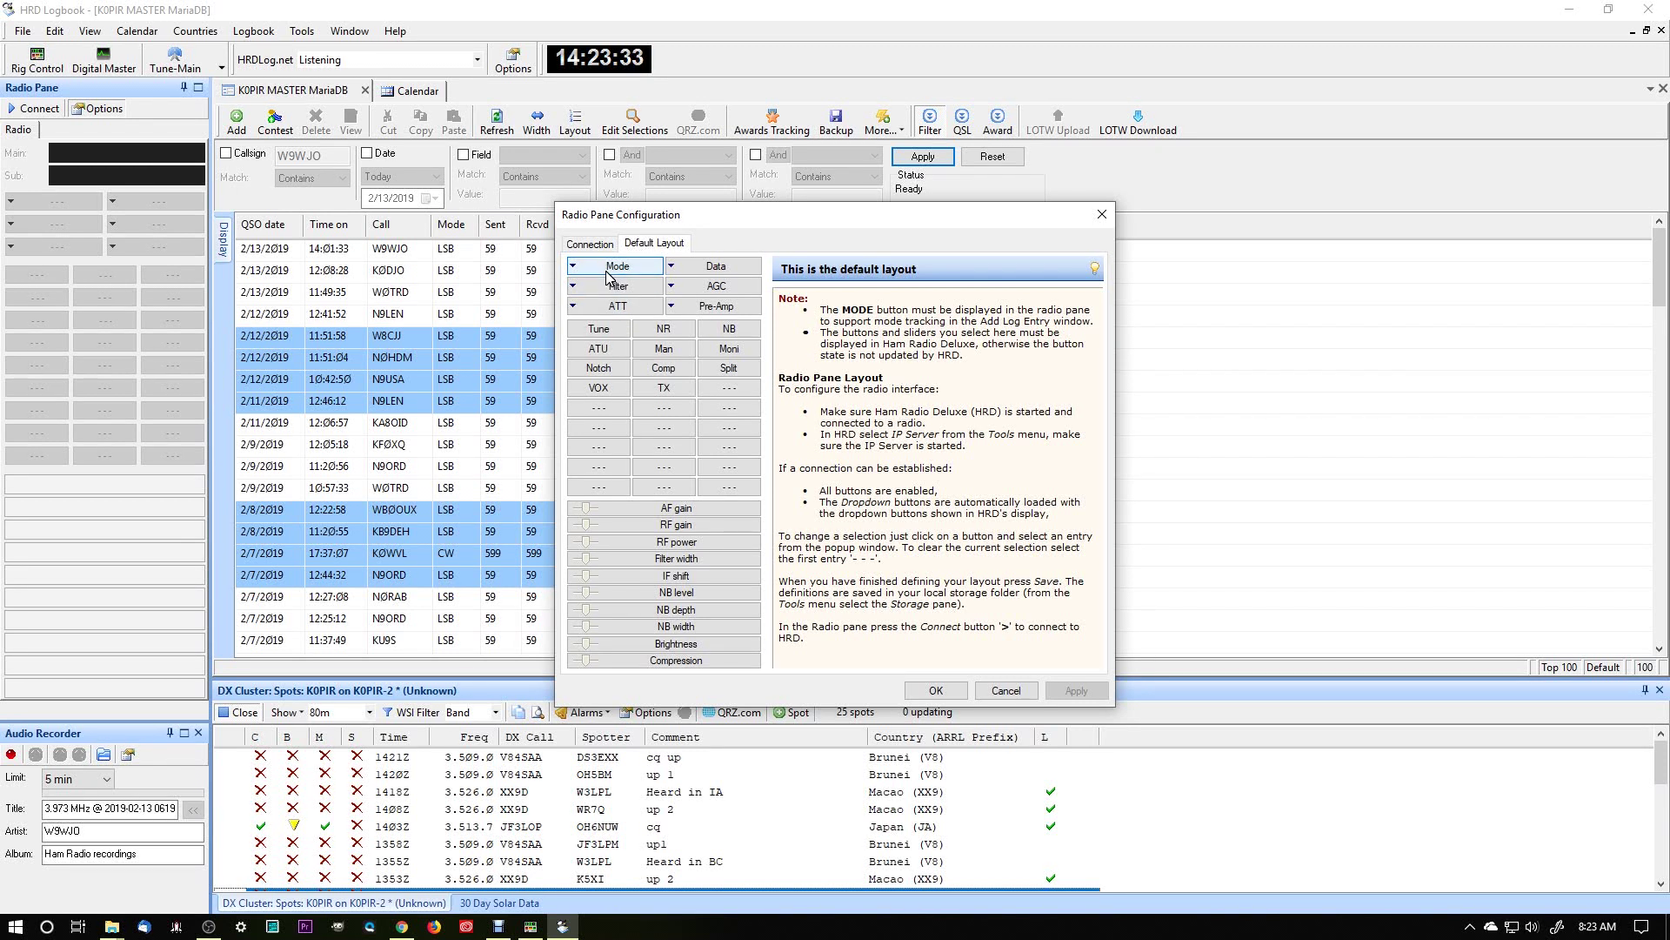
pyautogui.click(735, 397)
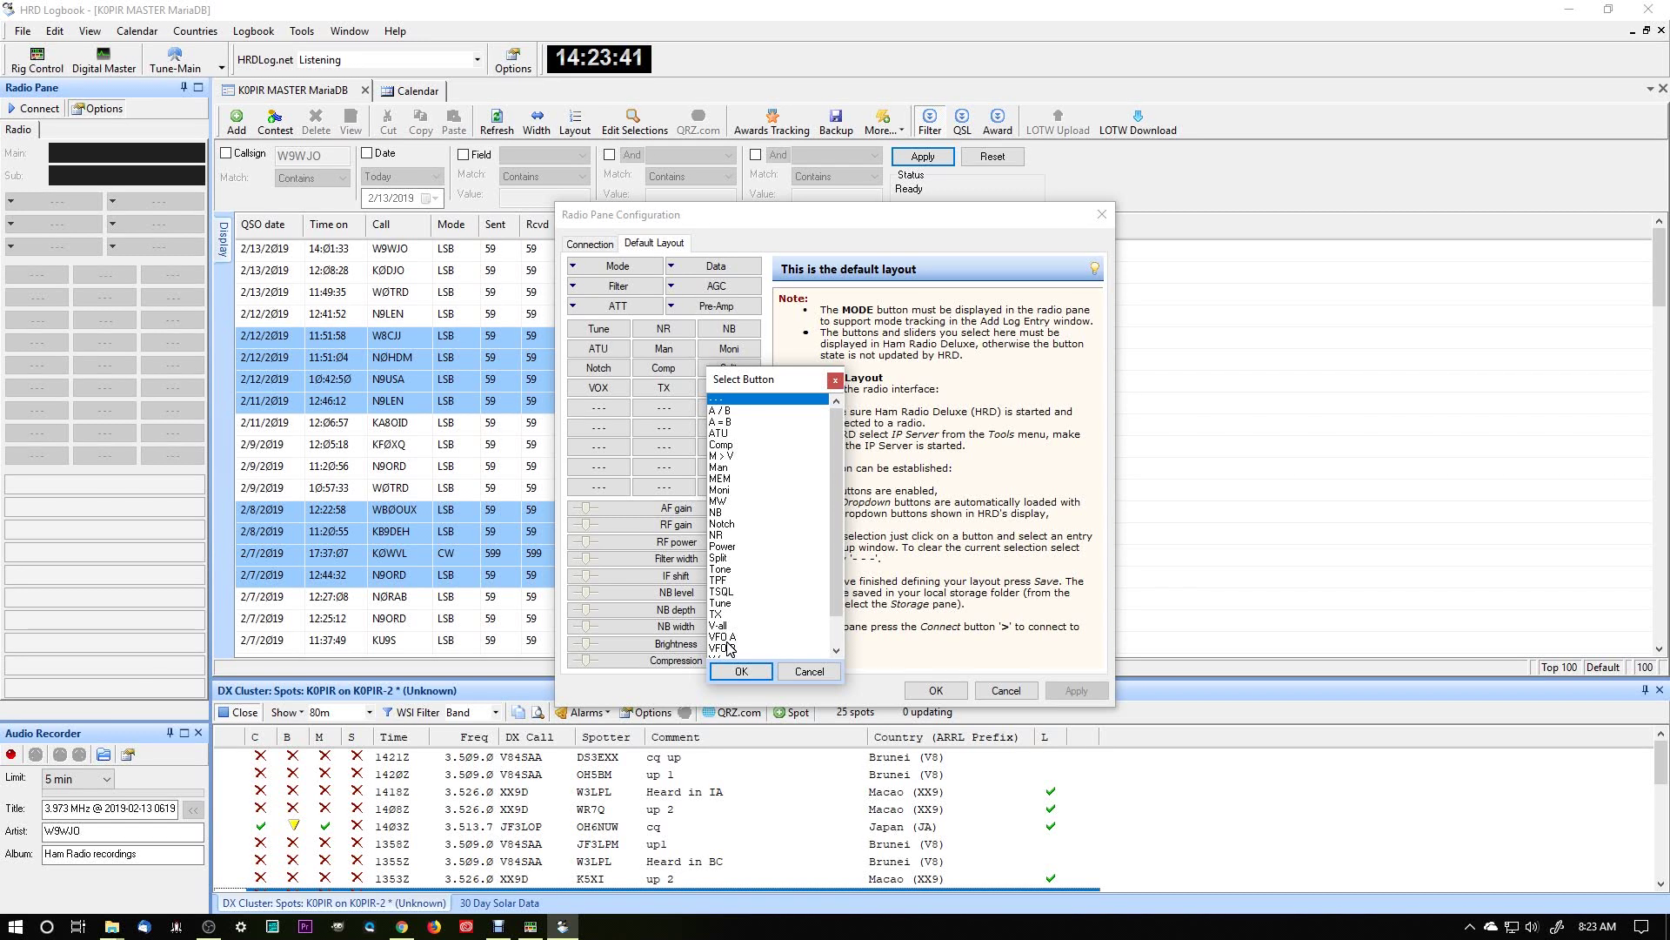
pyautogui.click(724, 636)
pyautogui.click(742, 671)
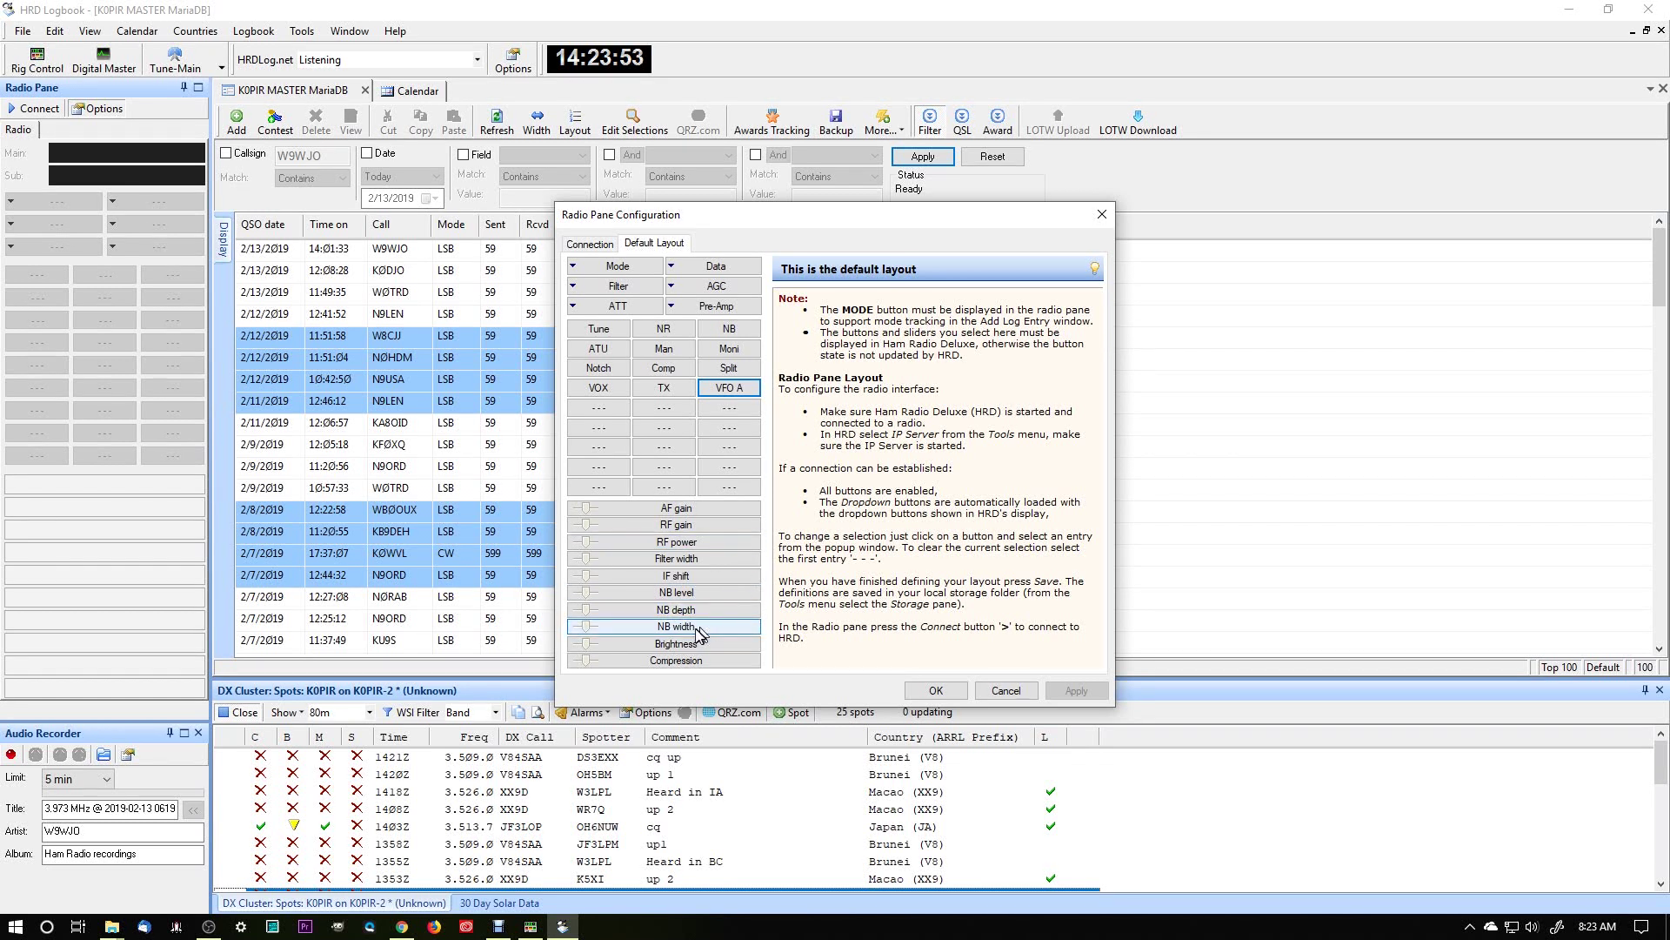
# Check the available slider choices for the NB level slot, cancel the selection, and accept the Radio Pane configuration
pyautogui.click(666, 592)
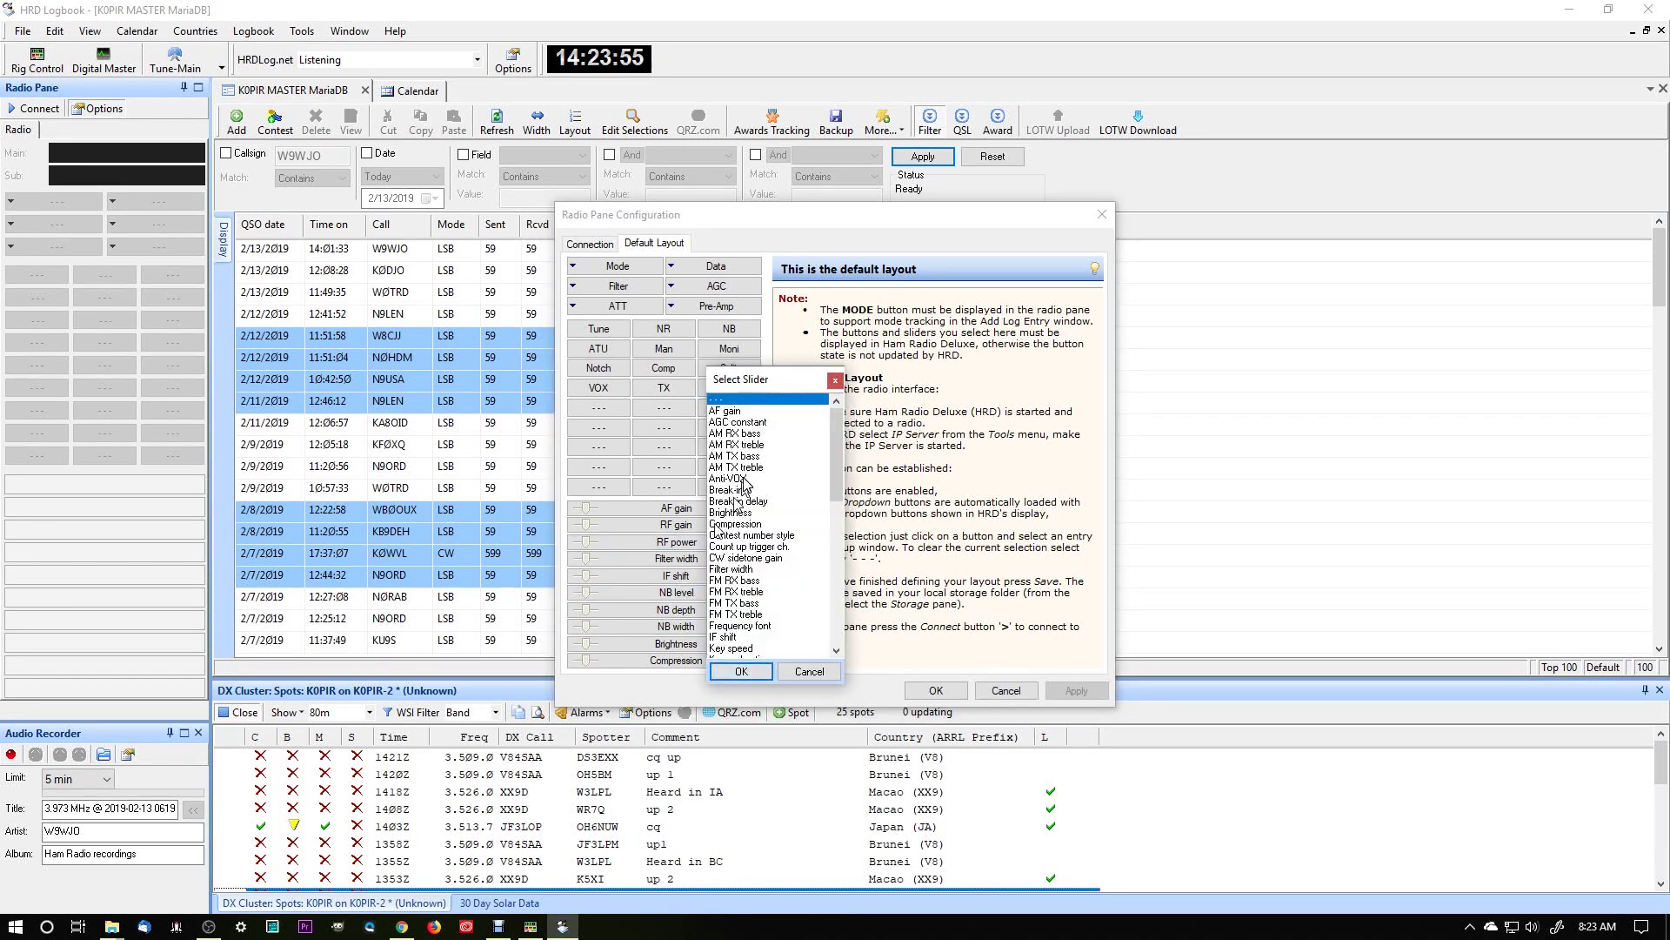
pyautogui.click(810, 673)
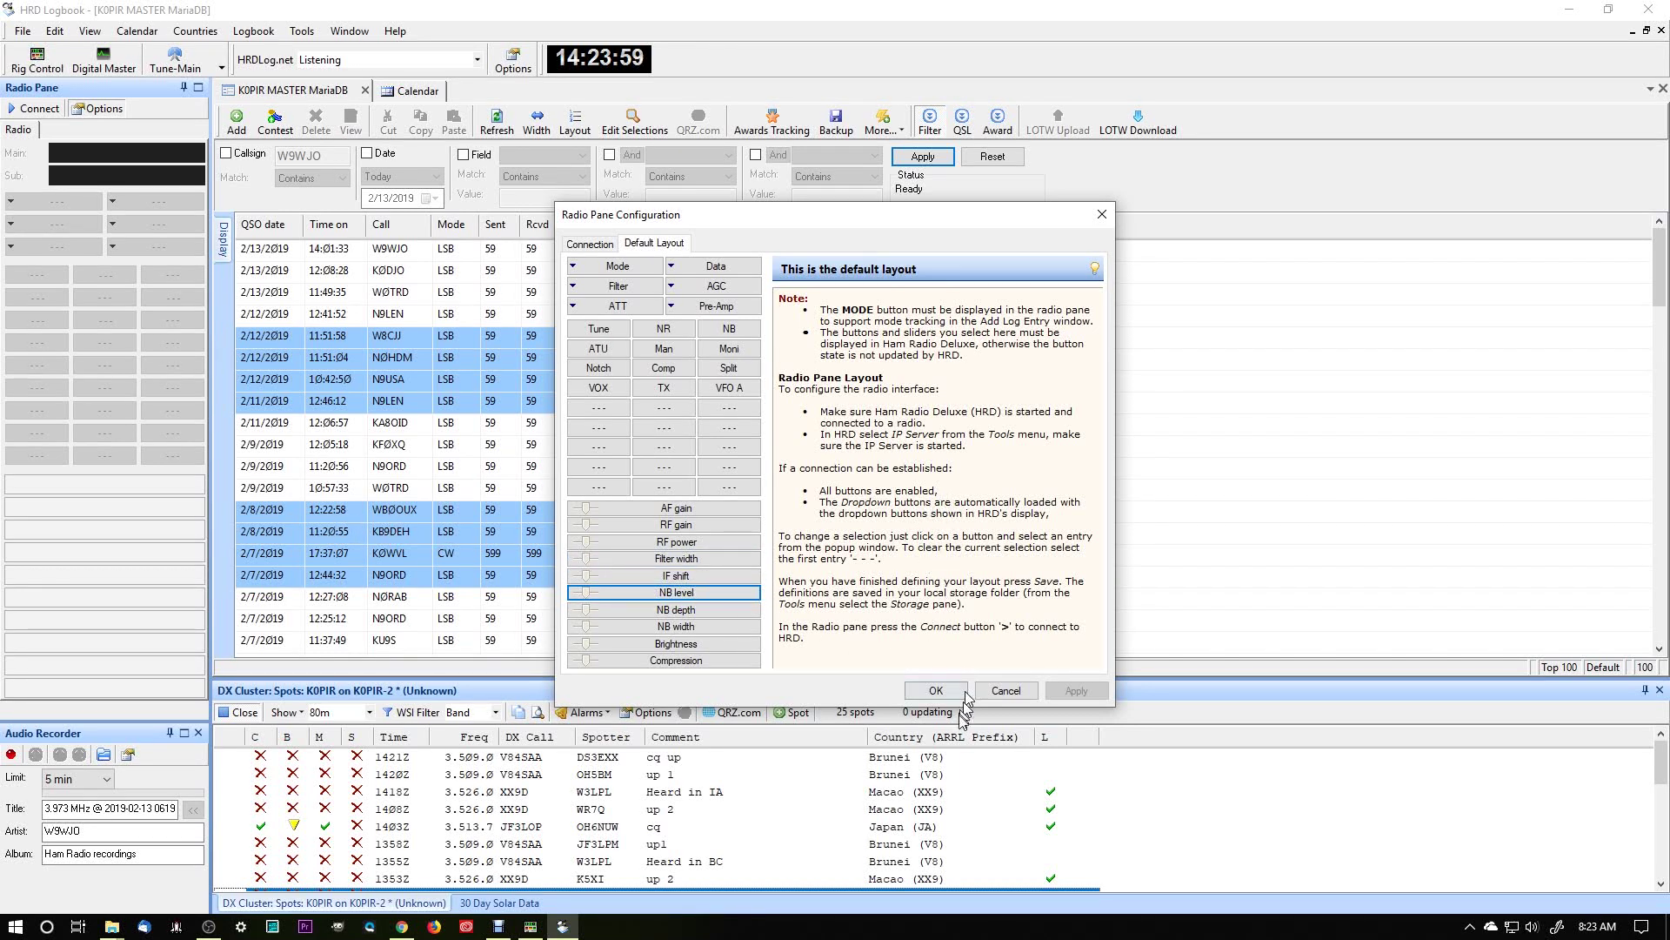
pyautogui.click(935, 690)
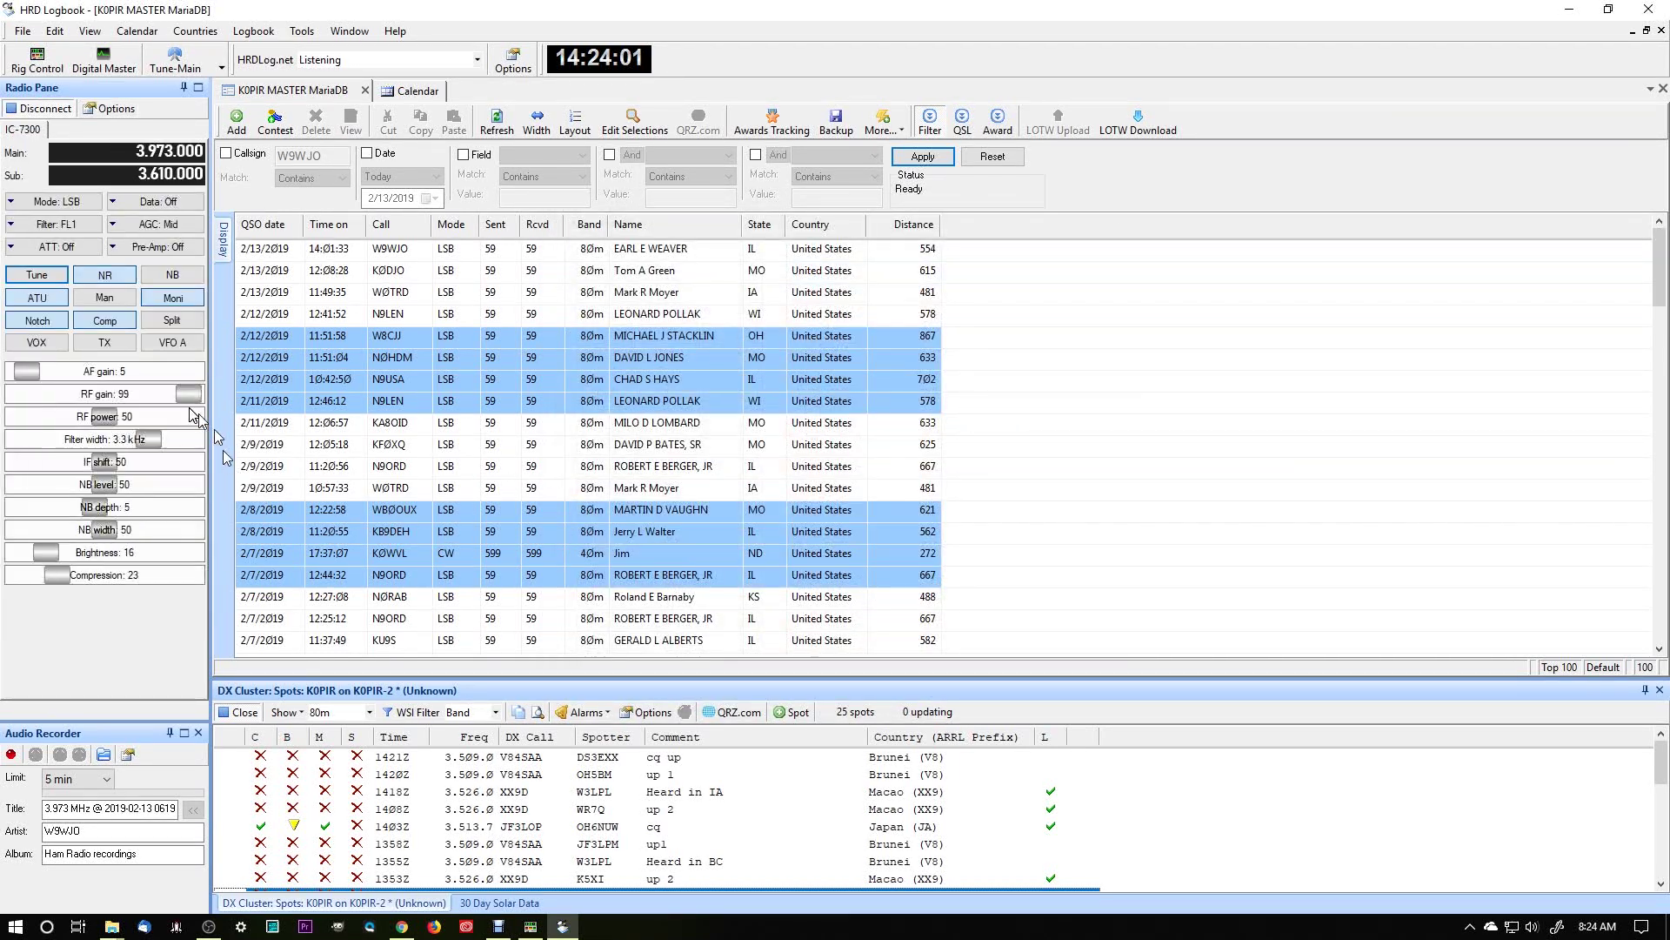